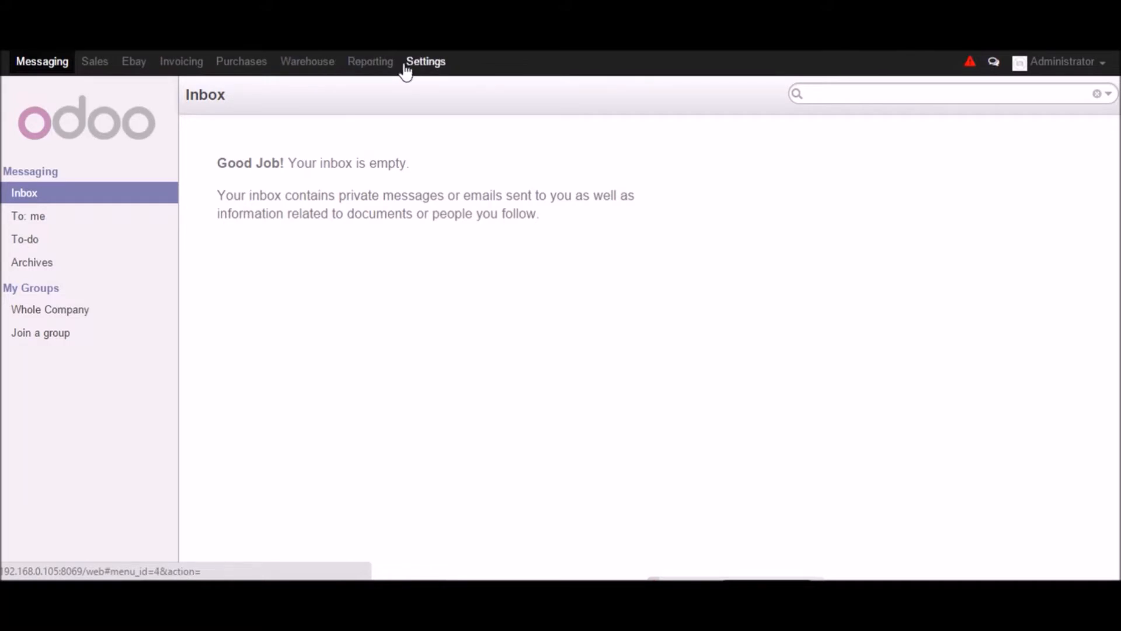
- Start a new eBay instance and review its Name, Environment, Dev ID, Cert ID, Token, App ID and Server URL fields
{"action": "left_click", "coordinate": [130, 63]}
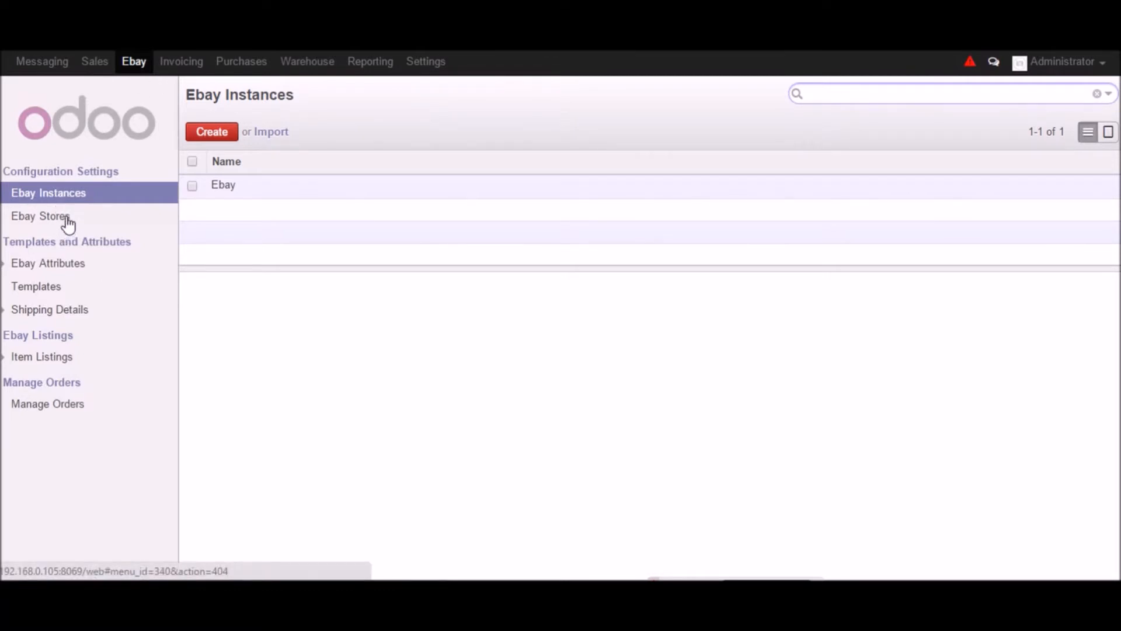
{"action": "left_click", "coordinate": [212, 132]}
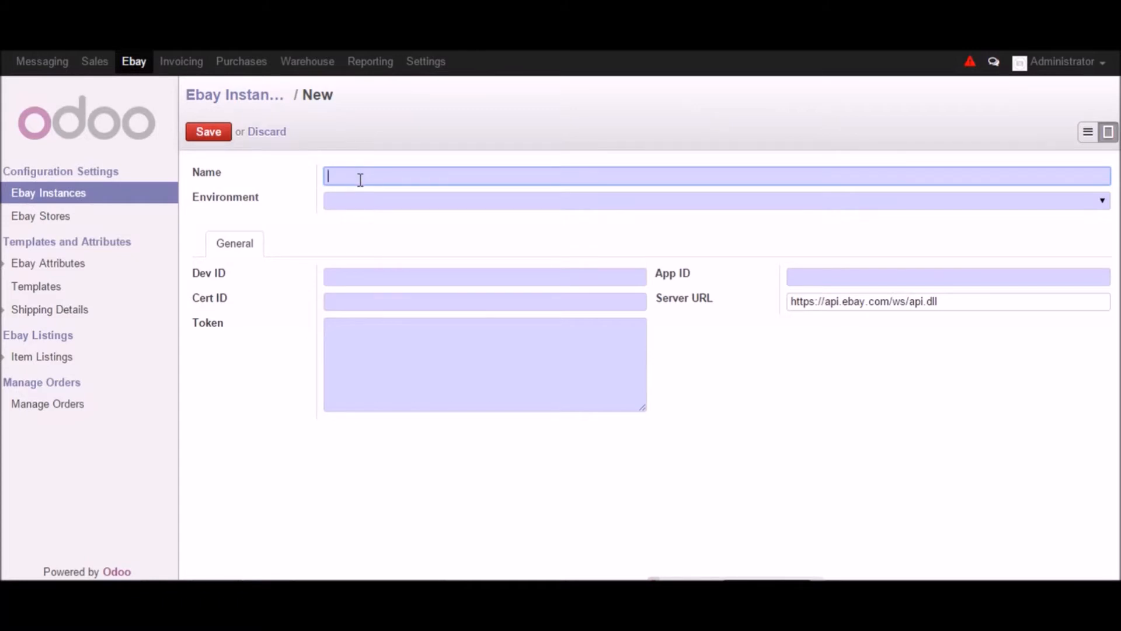
{"action": "left_click", "coordinate": [331, 201]}
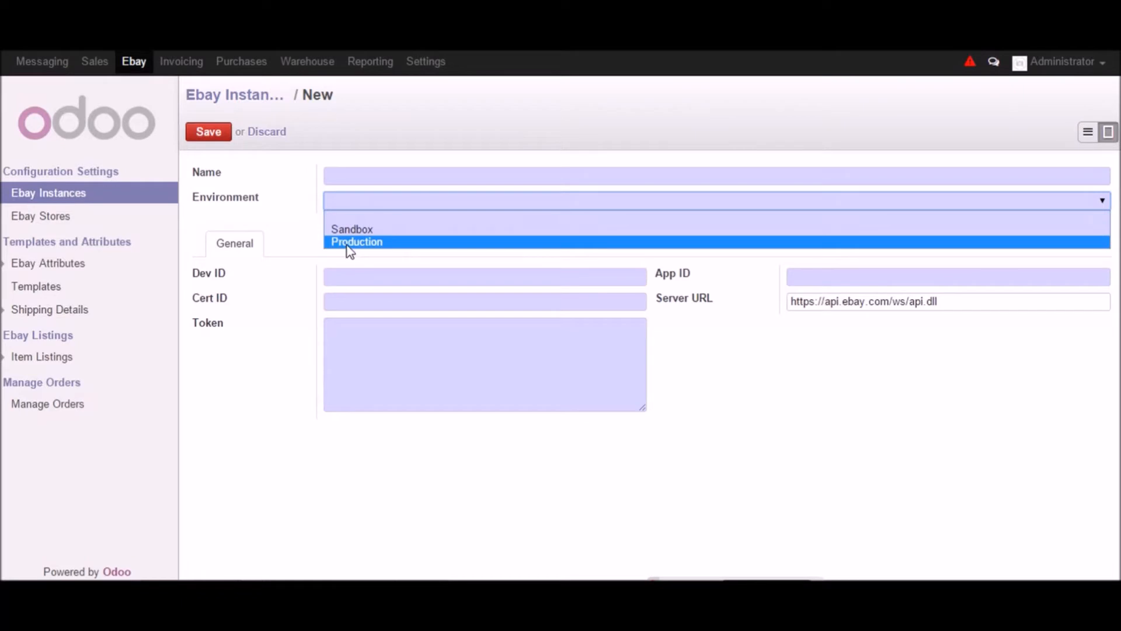
{"action": "left_click", "coordinate": [352, 272]}
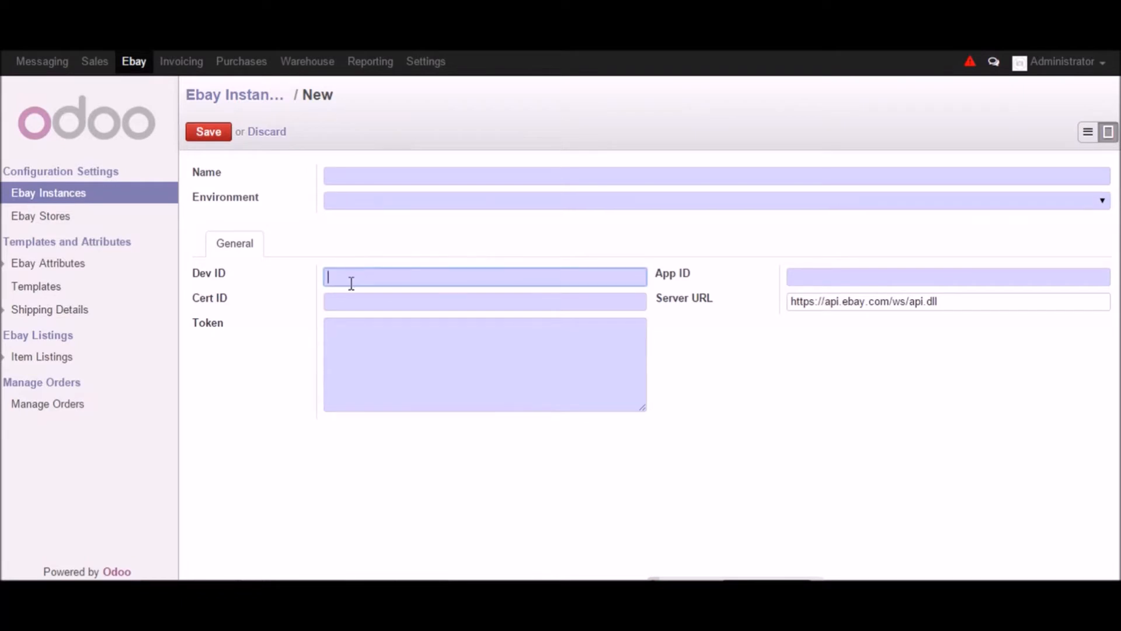
{"action": "left_click", "coordinate": [337, 299]}
{"action": "left_click", "coordinate": [357, 339]}
{"action": "left_click", "coordinate": [816, 279]}
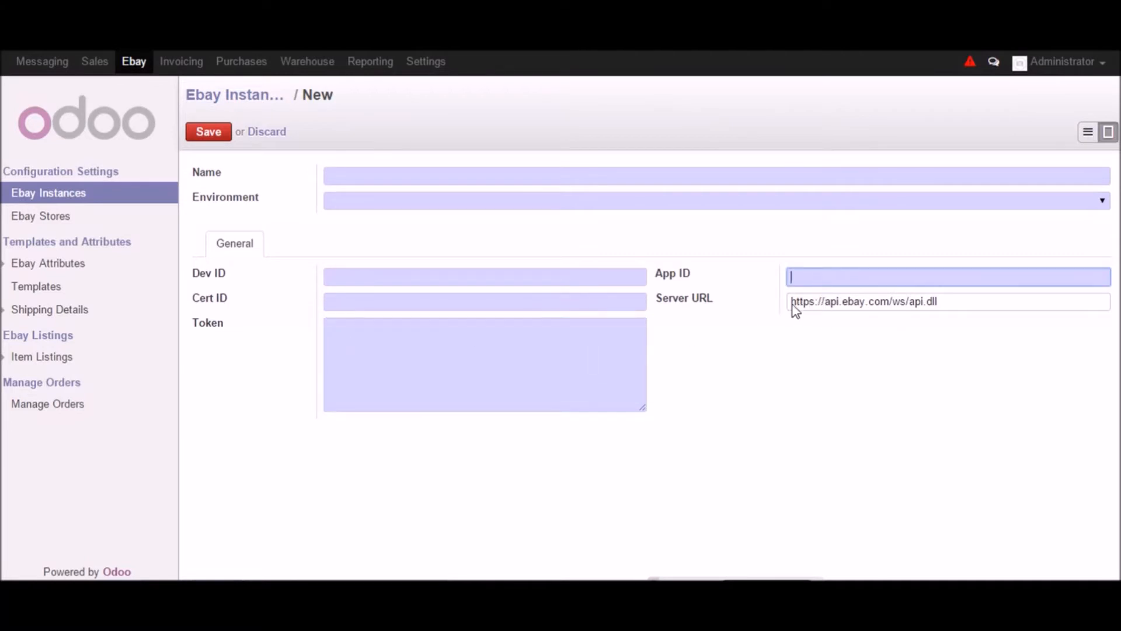
{"action": "left_click_drag", "start_coordinate": [951, 301], "coordinate": [781, 306]}
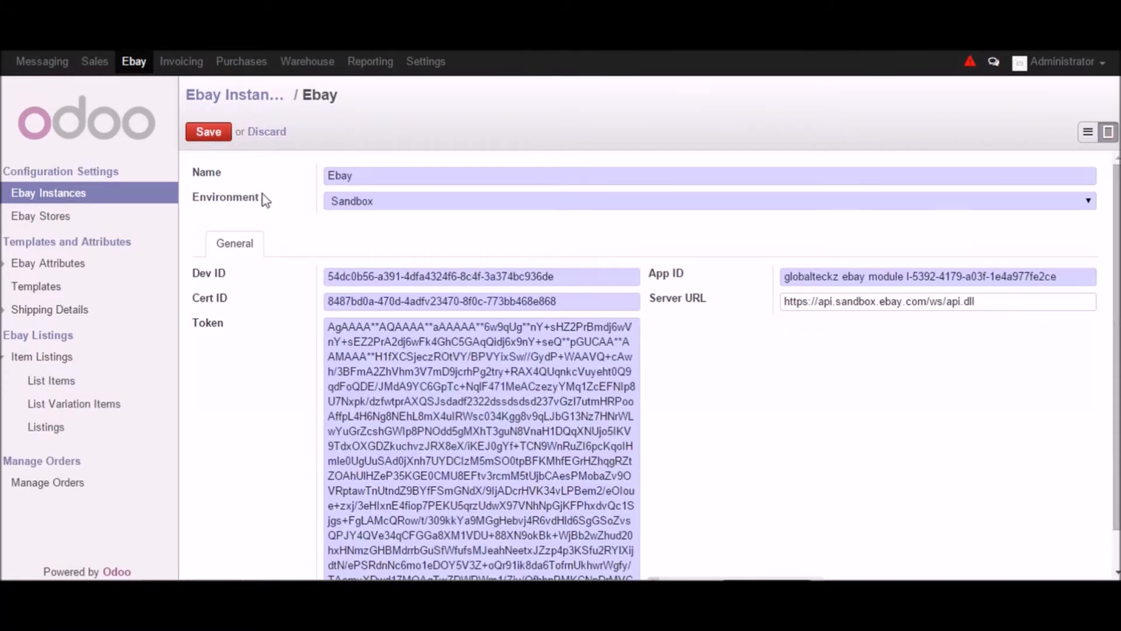
- Examine the configured Ebay instance's name, environment, Dev ID, Cert ID, token and App ID entries
{"action": "left_click_drag", "start_coordinate": [364, 180], "coordinate": [320, 187]}
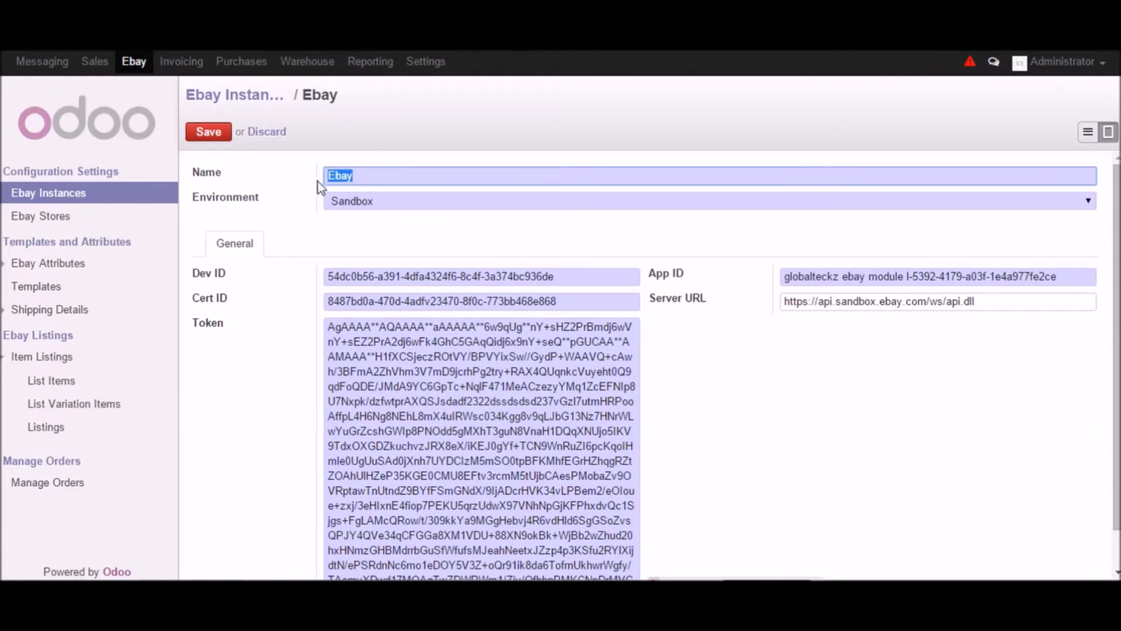
{"action": "left_click", "coordinate": [388, 204]}
{"action": "left_click", "coordinate": [383, 276]}
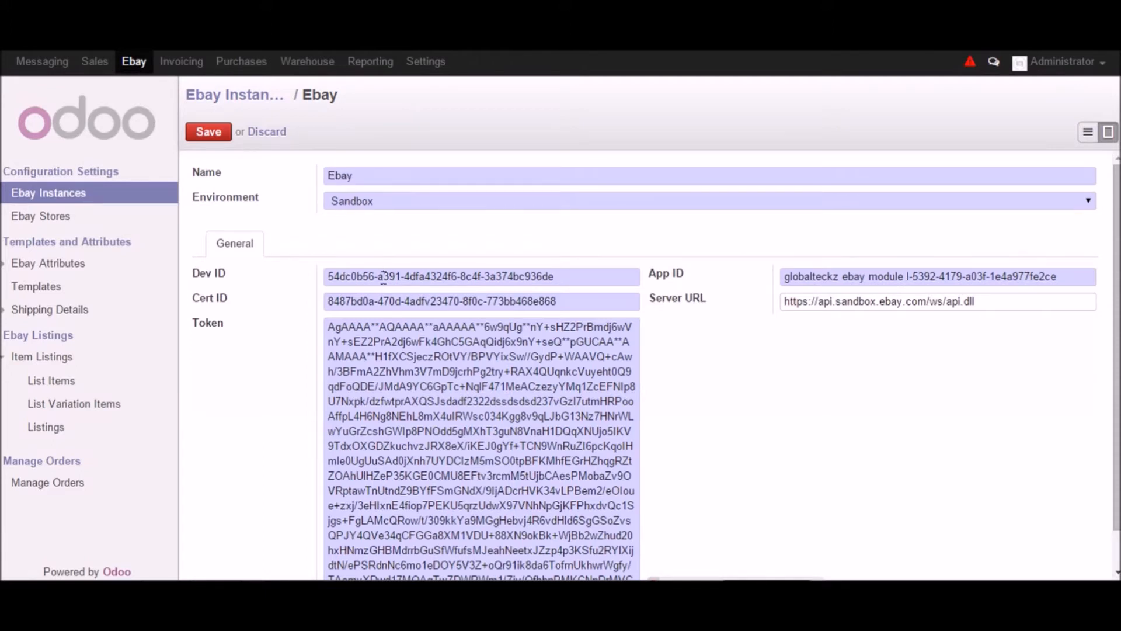
{"action": "left_click_drag", "start_coordinate": [328, 274], "coordinate": [553, 284]}
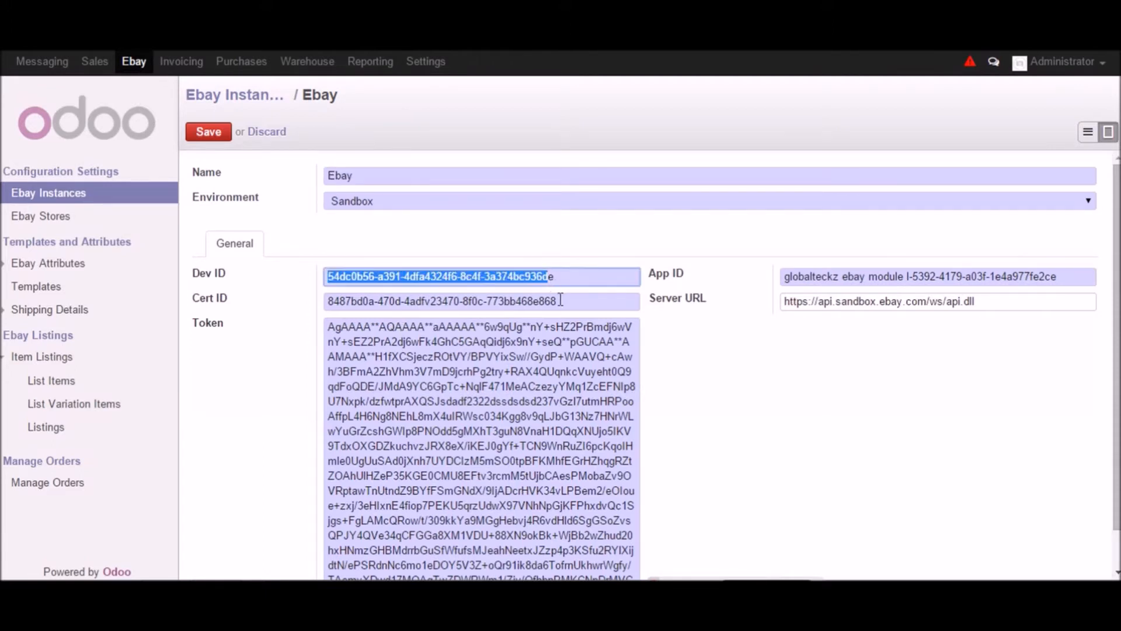
{"action": "left_click_drag", "start_coordinate": [374, 301], "coordinate": [541, 319]}
{"action": "left_click_drag", "start_coordinate": [559, 356], "coordinate": [485, 356]}
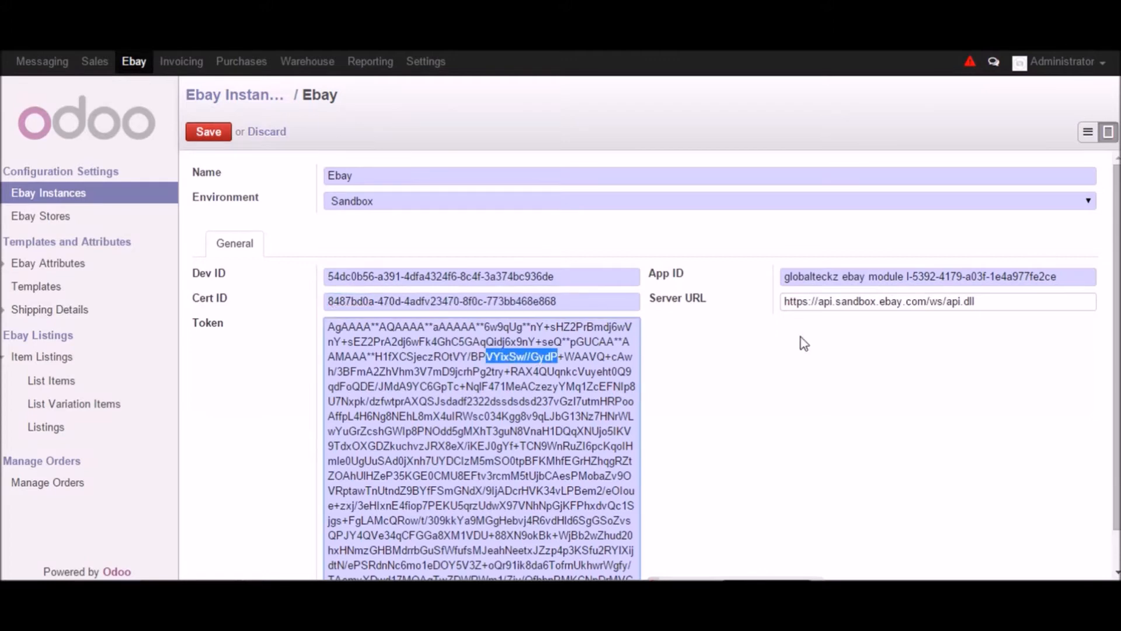
{"action": "left_click", "coordinate": [848, 277]}
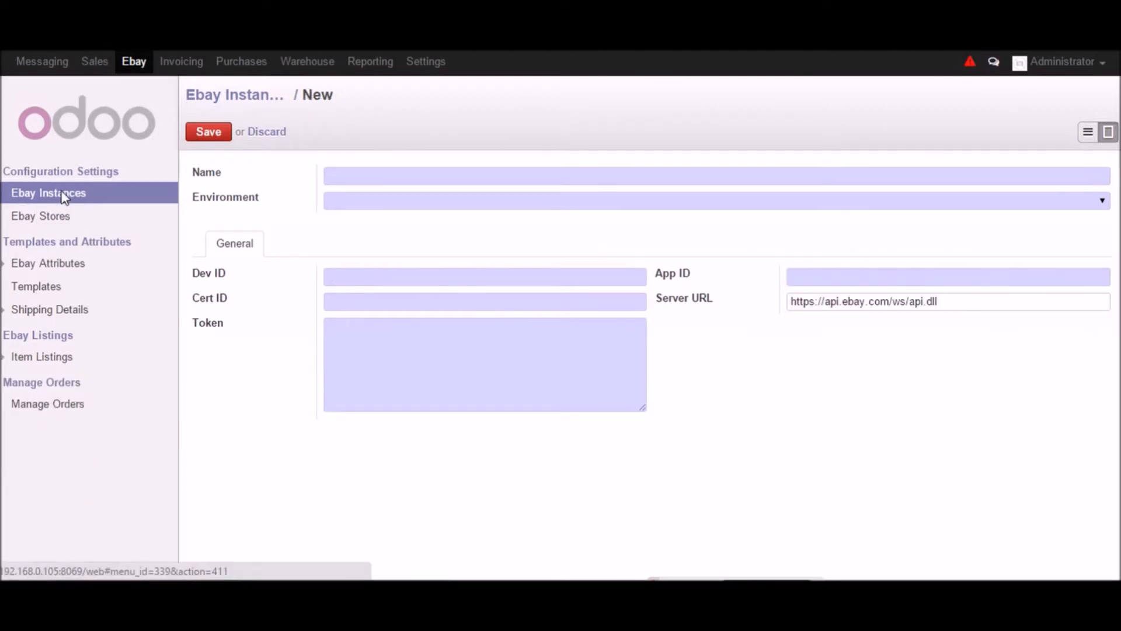
- Reopen the Ebay instance from the instances list and view its extra actions, including Create Ebay Shop
{"action": "left_click", "coordinate": [58, 193]}
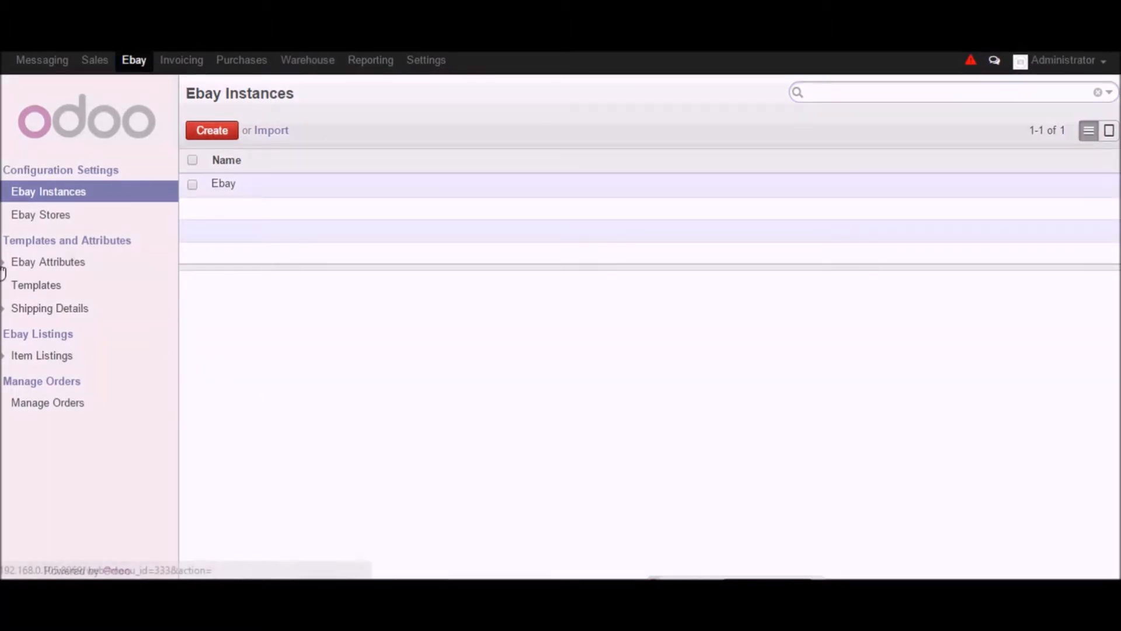
{"action": "left_click", "coordinate": [225, 186]}
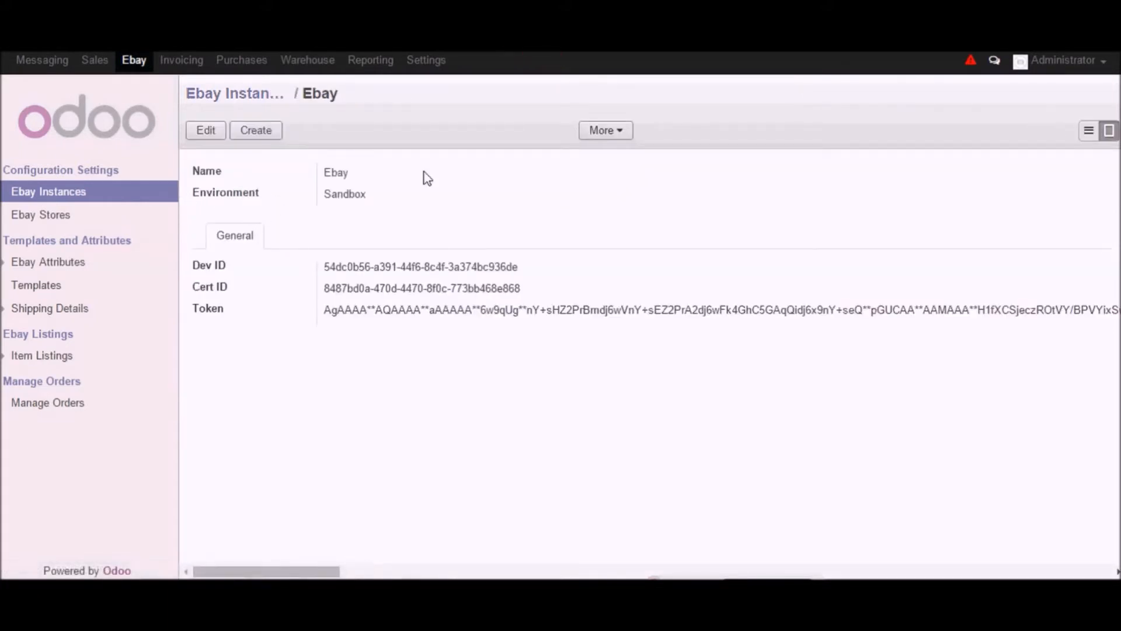
{"action": "left_click", "coordinate": [626, 136]}
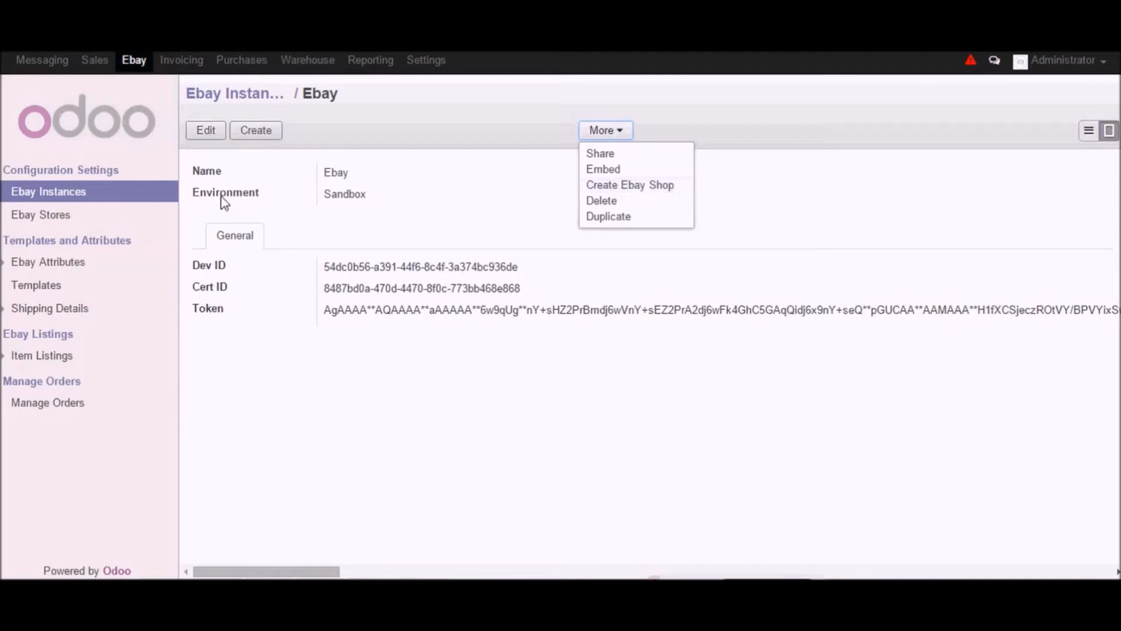
- Browse the eBay stores list, then open the Ebay shop's order management record
{"action": "left_click", "coordinate": [66, 219]}
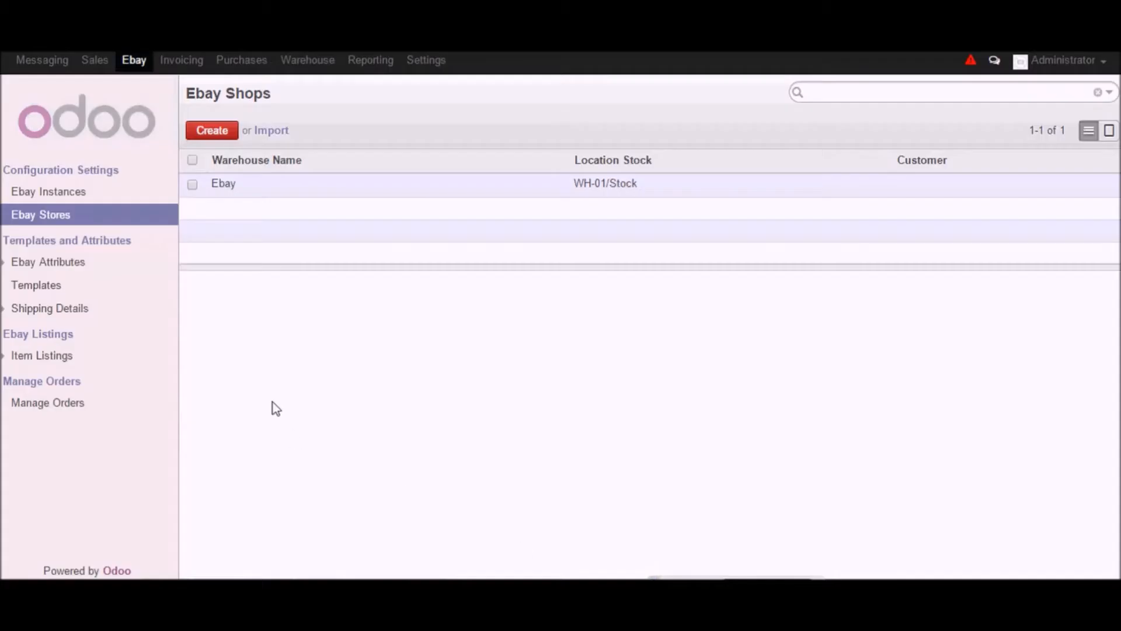
{"action": "left_click", "coordinate": [50, 411]}
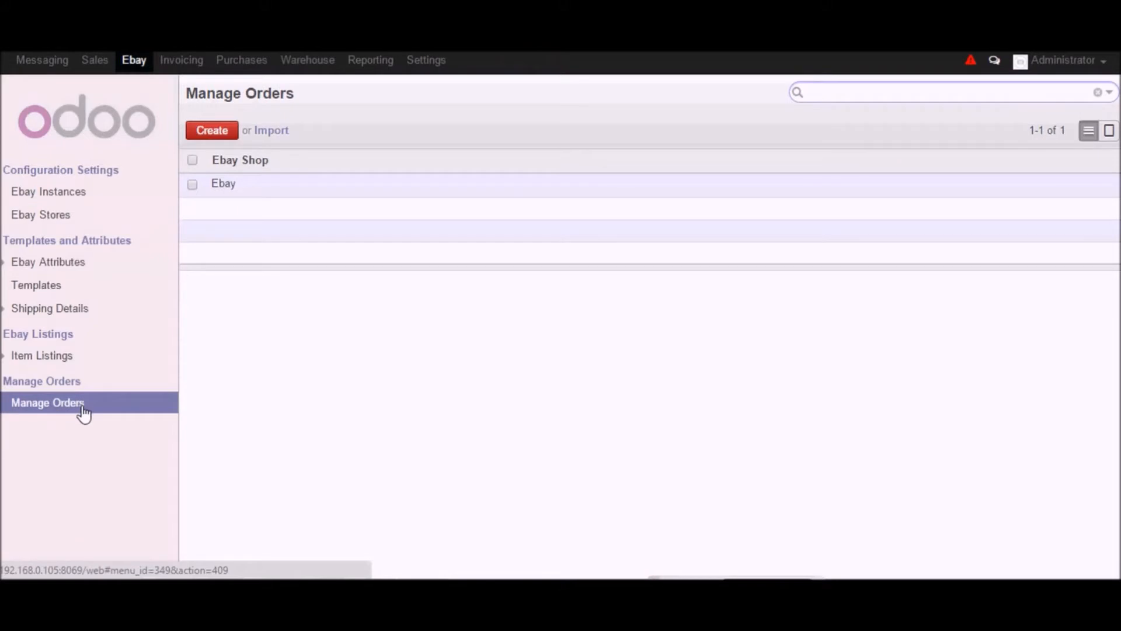
{"action": "left_click", "coordinate": [231, 184]}
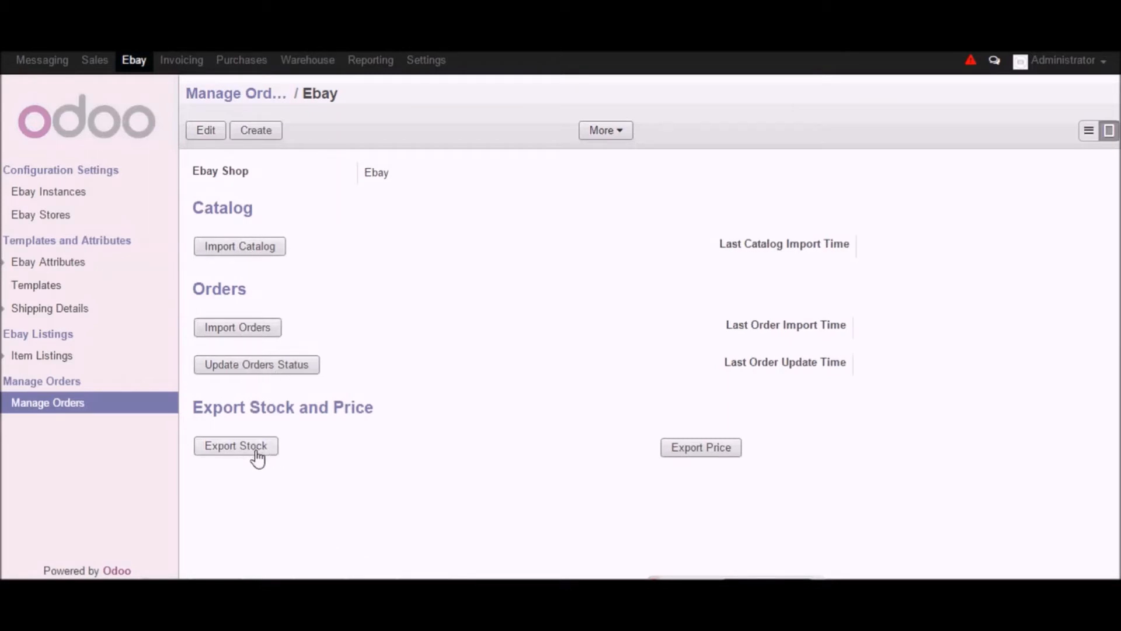
- Import the eBay catalog for the Ebay shop
{"action": "left_click", "coordinate": [235, 251]}
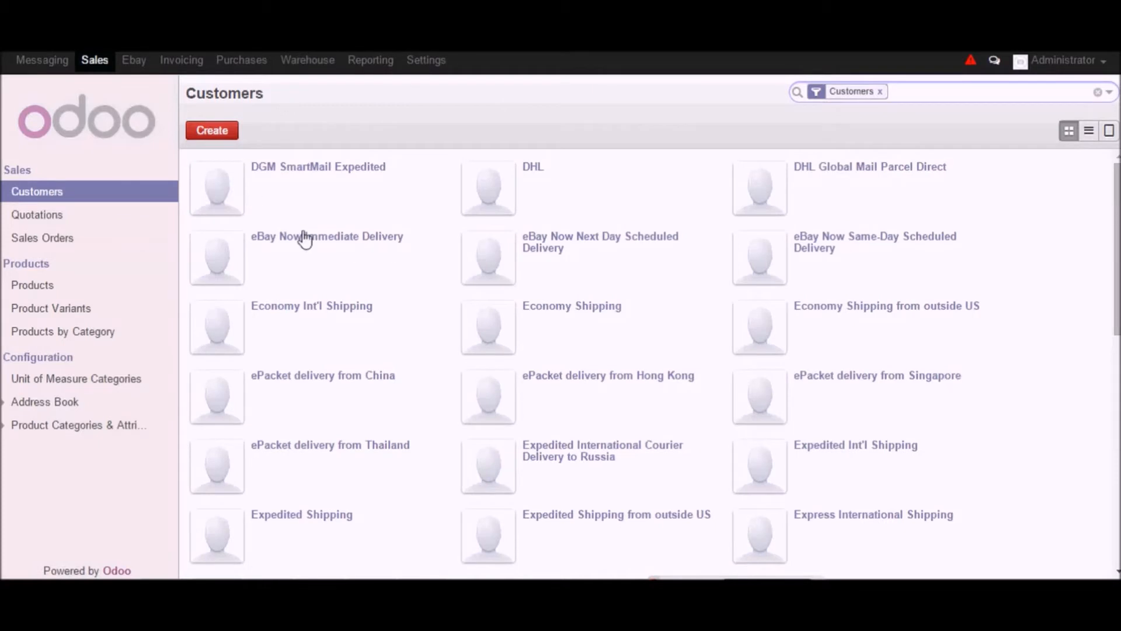
{"action": "left_click", "coordinate": [35, 286]}
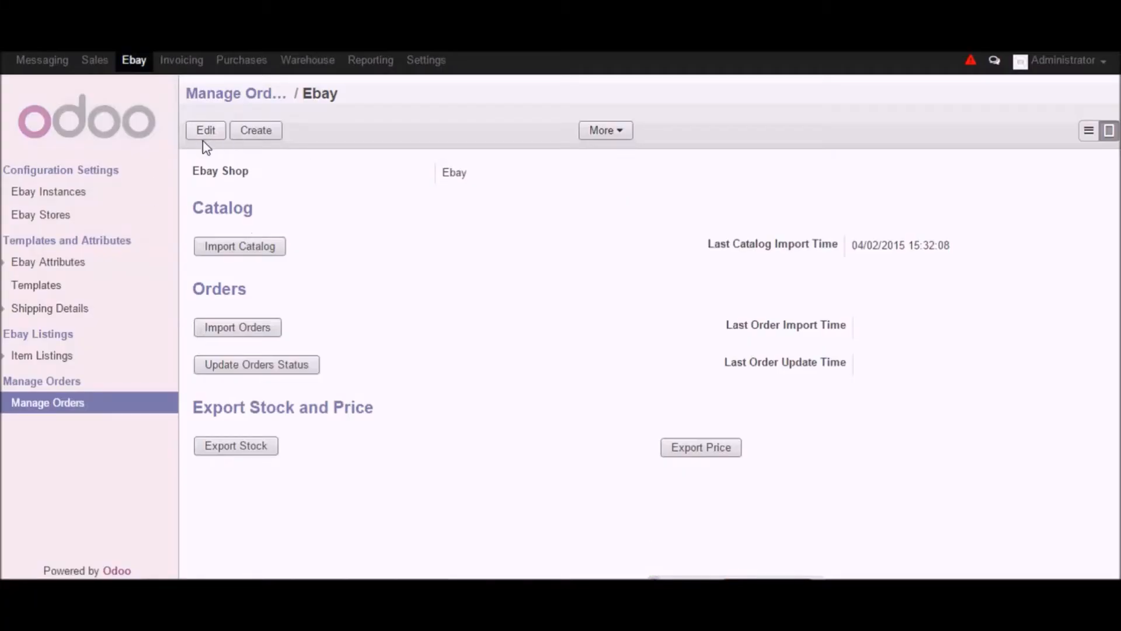
- Browse the Sales products and product variants lists for the imported eBay items
{"action": "left_click", "coordinate": [101, 59]}
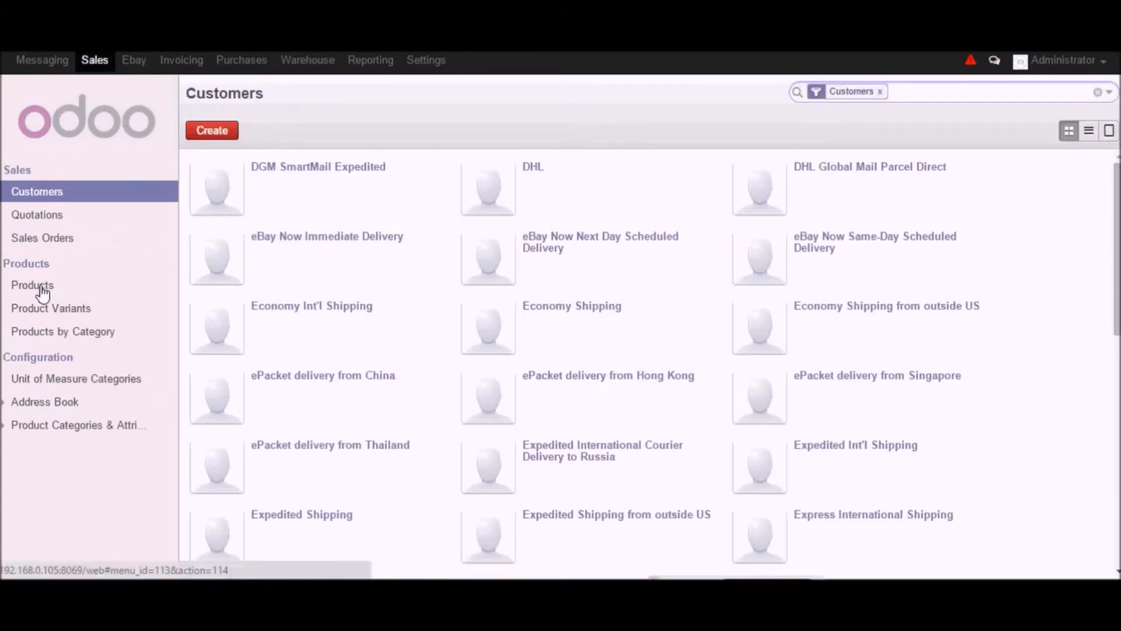
{"action": "left_click", "coordinate": [40, 286]}
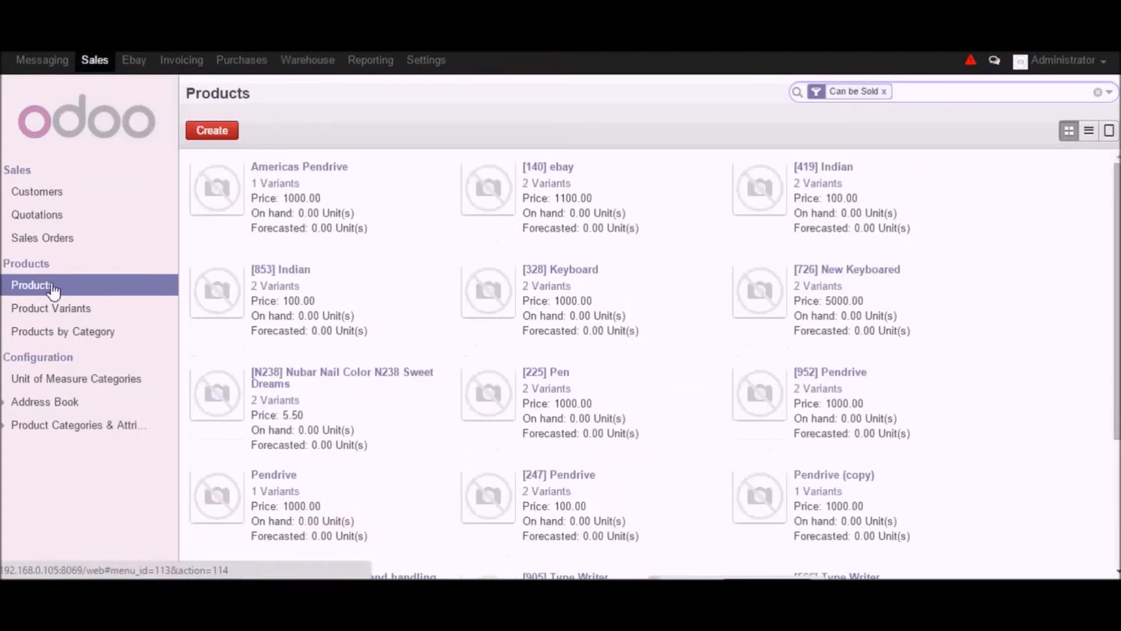
{"action": "scroll", "coordinate": [619, 275], "scroll_direction": "down", "scroll_amount": 2}
{"action": "scroll", "coordinate": [604, 283], "scroll_direction": "down", "scroll_amount": 2}
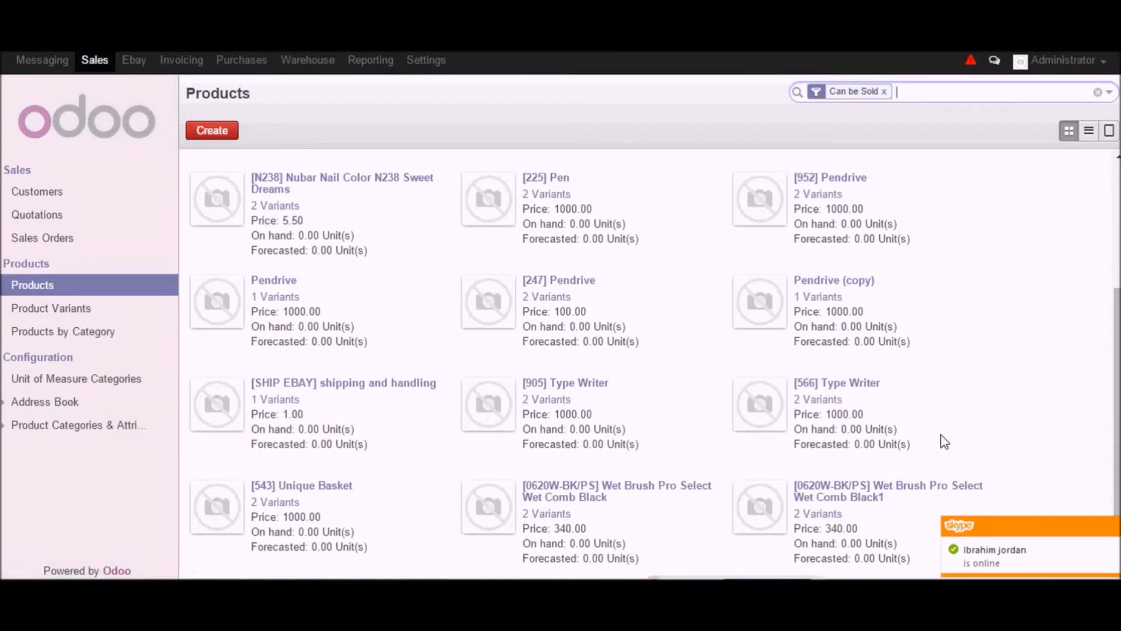
{"action": "left_click", "coordinate": [1107, 527]}
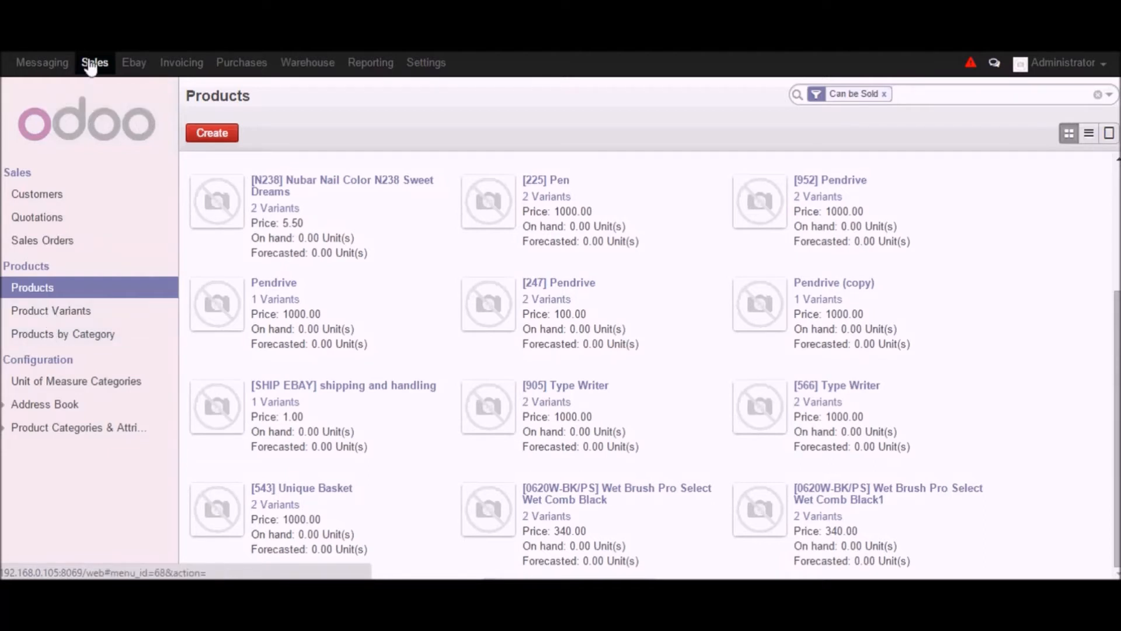
{"action": "left_click", "coordinate": [53, 316]}
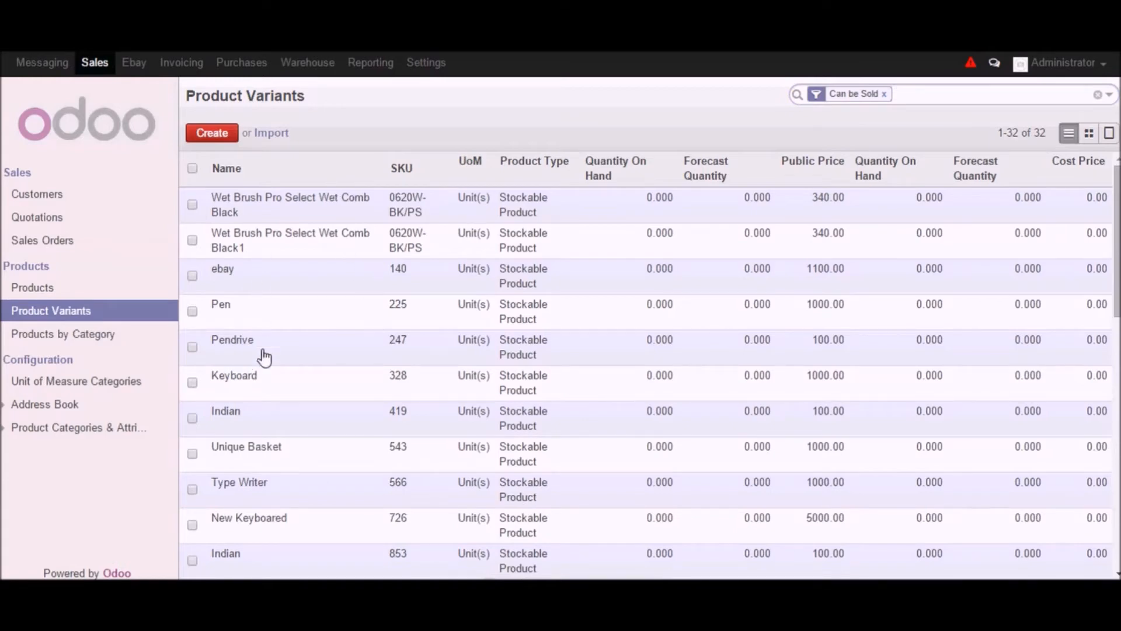
{"action": "scroll", "coordinate": [722, 447], "scroll_direction": "down", "scroll_amount": 3}
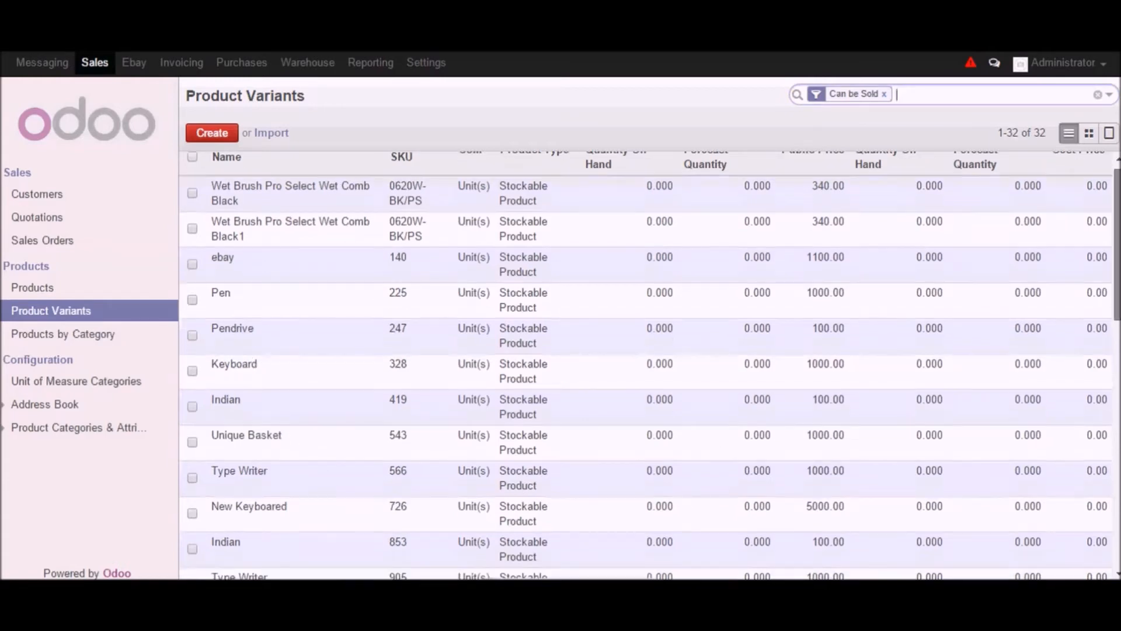
{"action": "scroll", "coordinate": [488, 350], "scroll_direction": "down", "scroll_amount": 4}
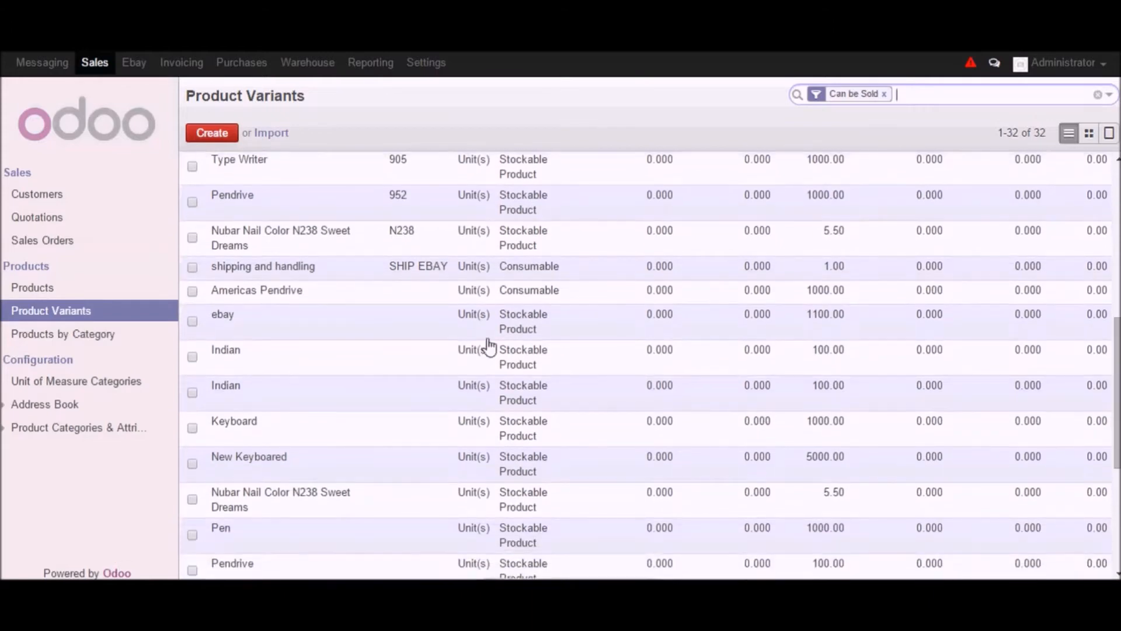
- Open the Americas Pendrive variant in edit mode and view its Ebay Listing Details
{"action": "left_click", "coordinate": [227, 297]}
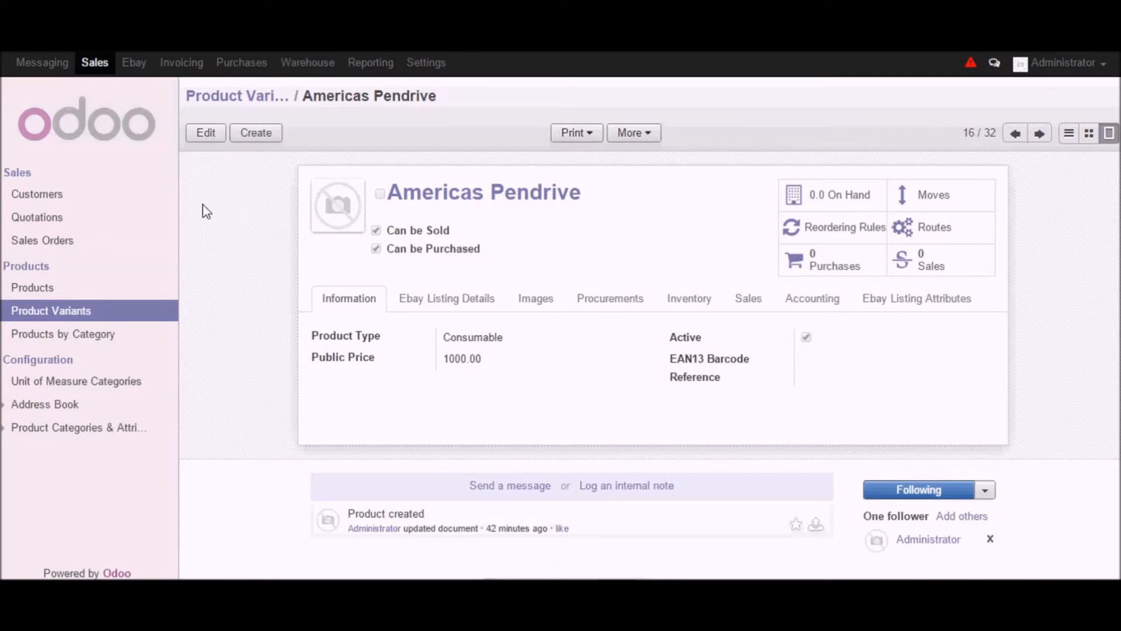
{"action": "left_click", "coordinate": [207, 133]}
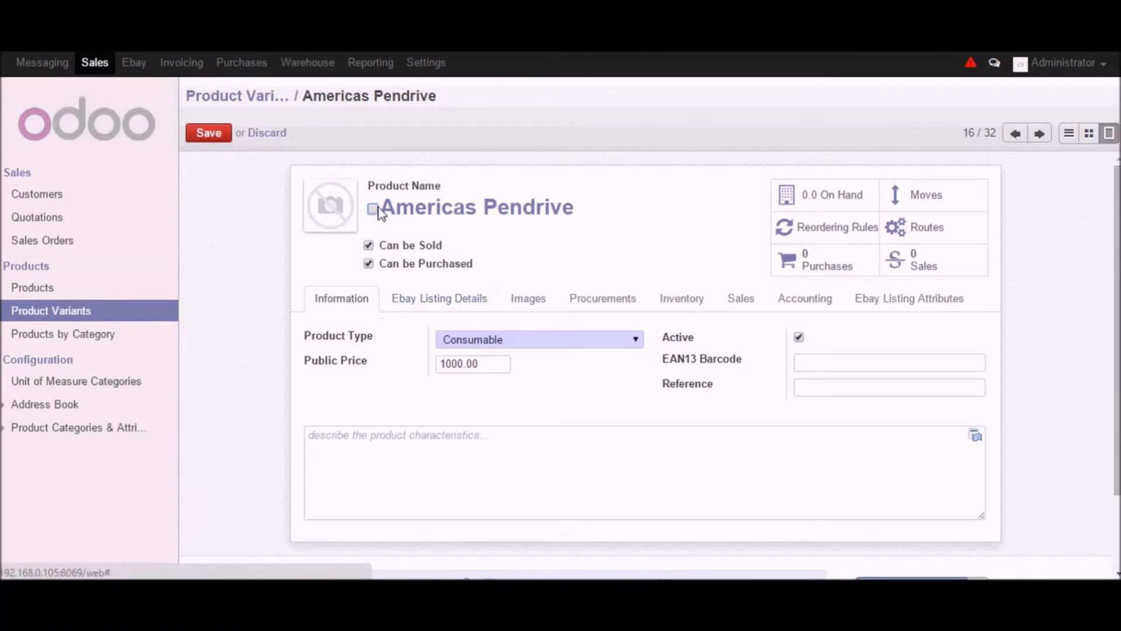
{"action": "left_click_drag", "start_coordinate": [574, 208], "coordinate": [380, 208]}
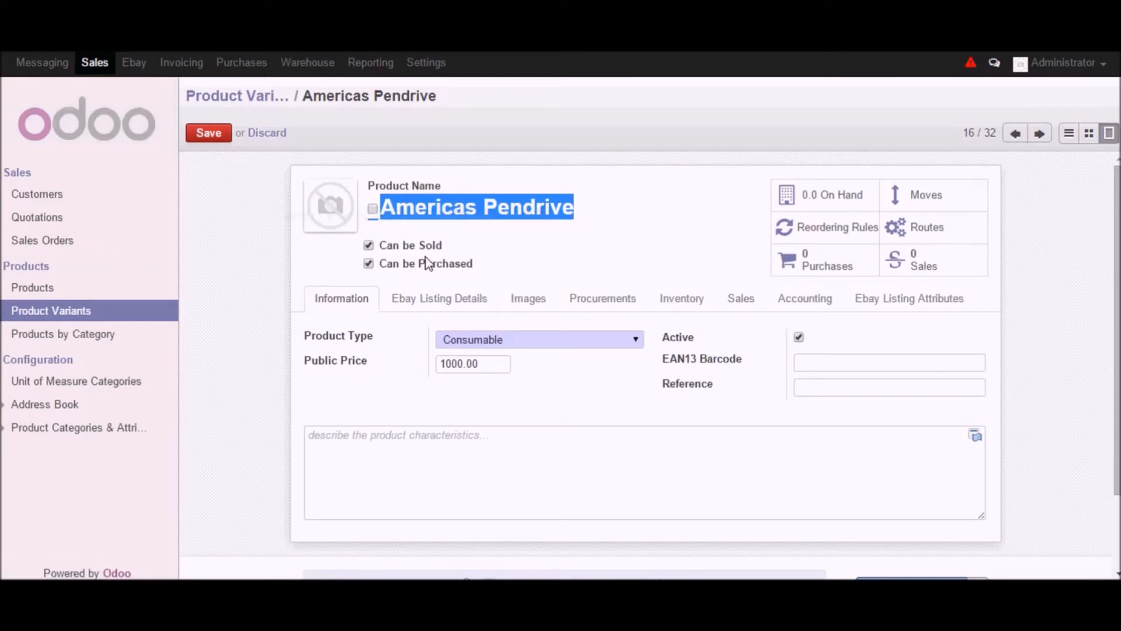
{"action": "left_click", "coordinate": [417, 310]}
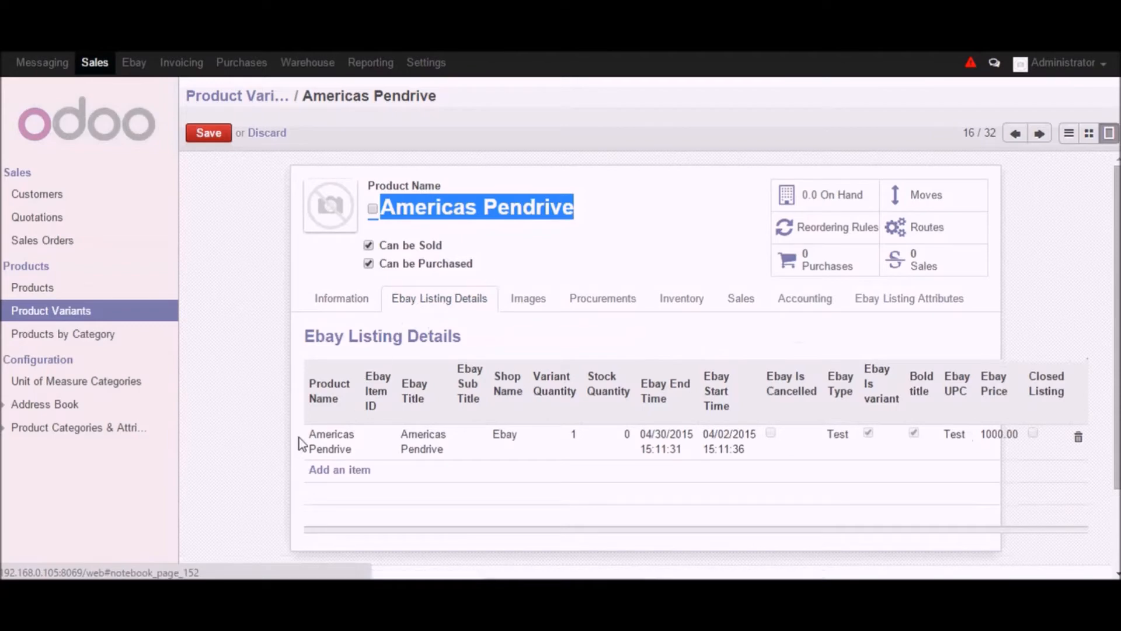
- Open the Americas Pendrive eBay listing and examine its item ID, title, shop, quantity, start and end time fields
{"action": "left_click", "coordinate": [325, 450]}
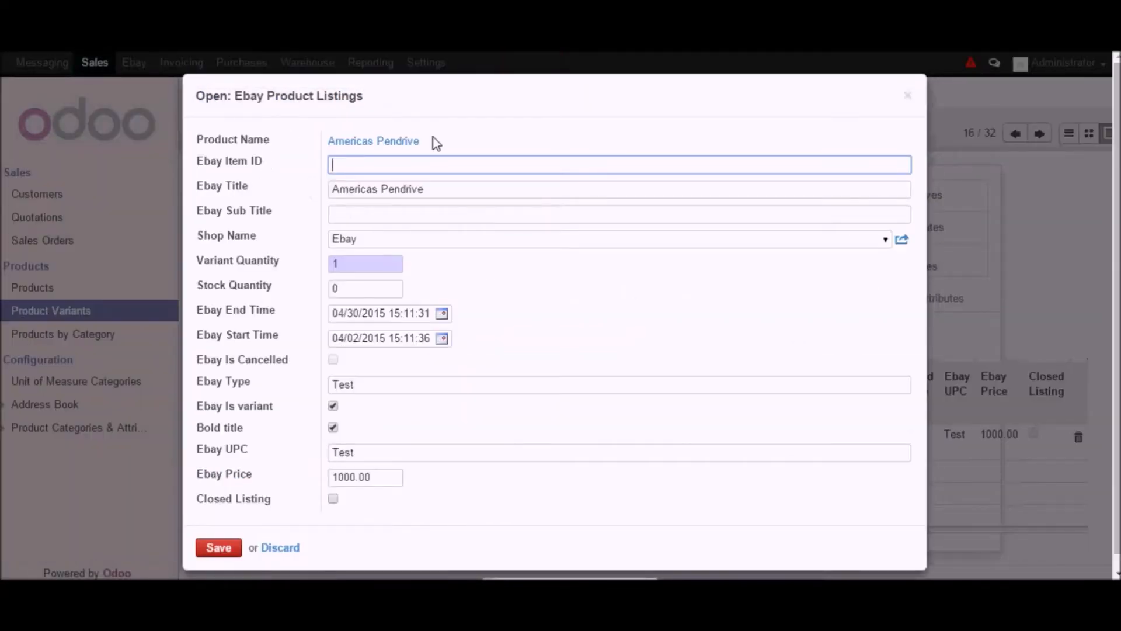
{"action": "left_click_drag", "start_coordinate": [432, 141], "coordinate": [337, 149]}
{"action": "left_click", "coordinate": [353, 163]}
{"action": "left_click_drag", "start_coordinate": [270, 168], "coordinate": [186, 190]}
{"action": "left_click", "coordinate": [258, 189]}
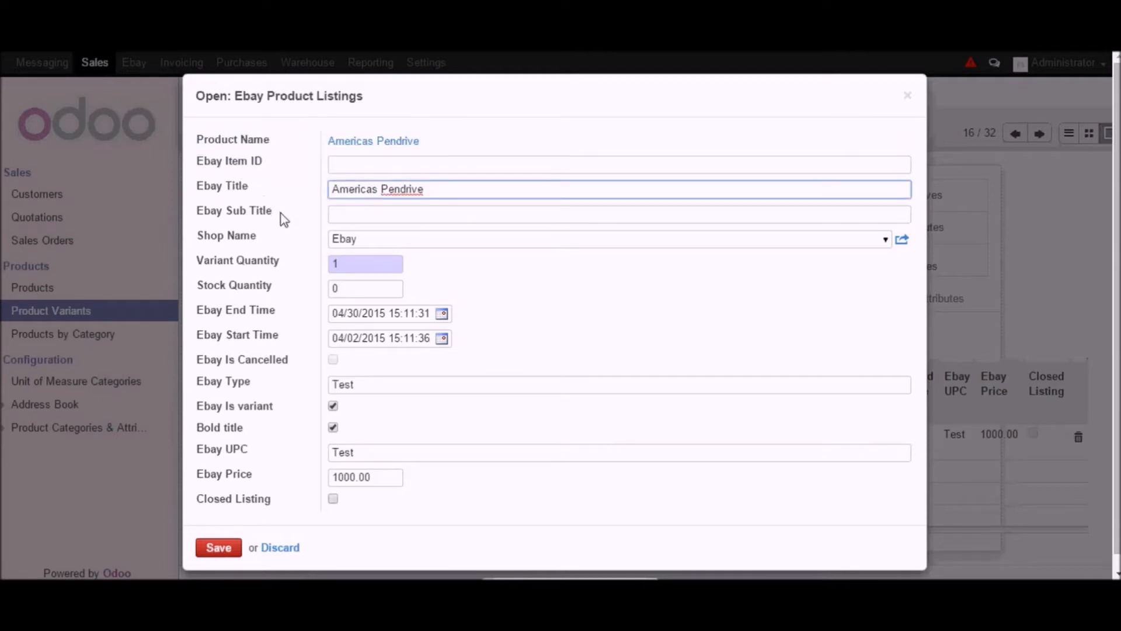
{"action": "left_click_drag", "start_coordinate": [279, 214], "coordinate": [191, 215]}
{"action": "left_click", "coordinate": [273, 233]}
{"action": "left_click_drag", "start_coordinate": [271, 236], "coordinate": [226, 238]}
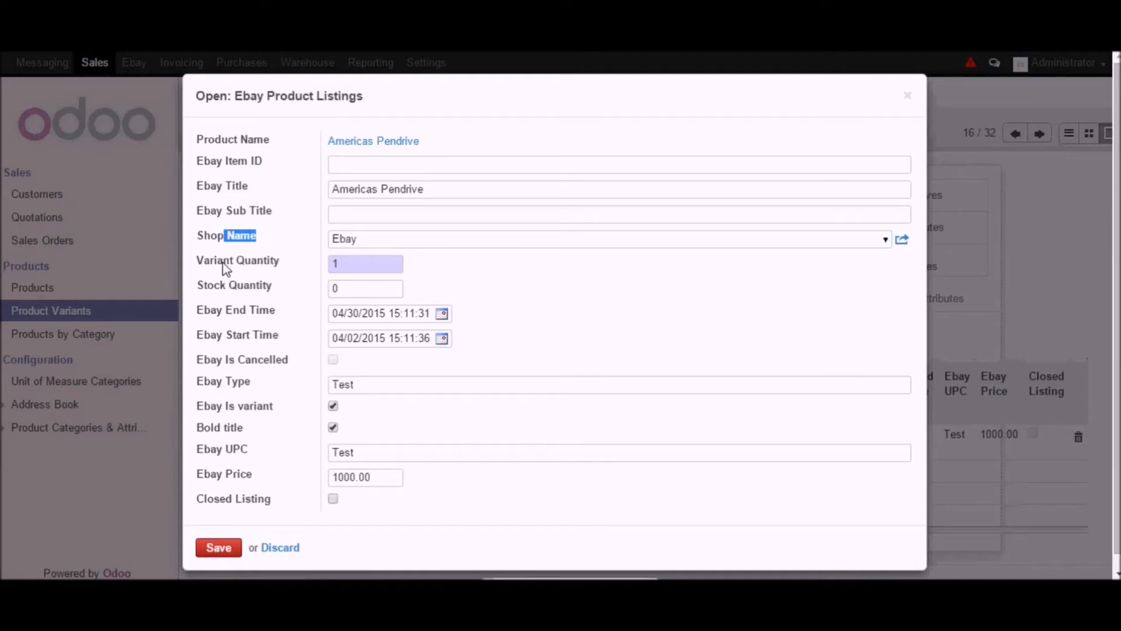
{"action": "double_click", "coordinate": [222, 264]}
{"action": "double_click", "coordinate": [230, 287]}
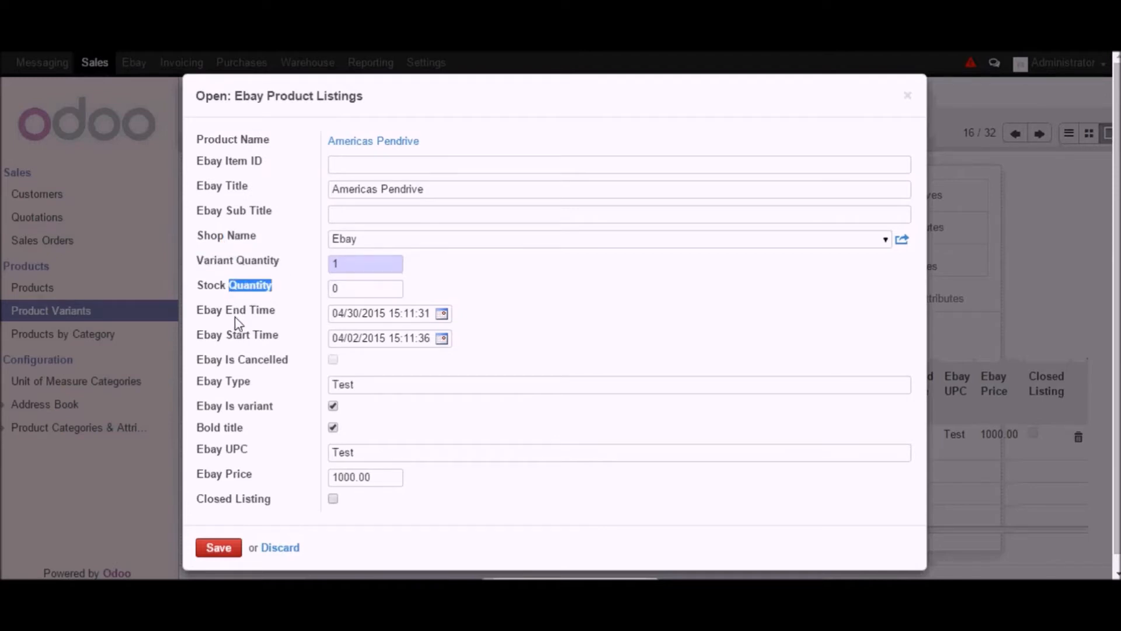
{"action": "left_click_drag", "start_coordinate": [197, 312], "coordinate": [364, 320]}
{"action": "left_click_drag", "start_coordinate": [450, 331], "coordinate": [196, 321]}
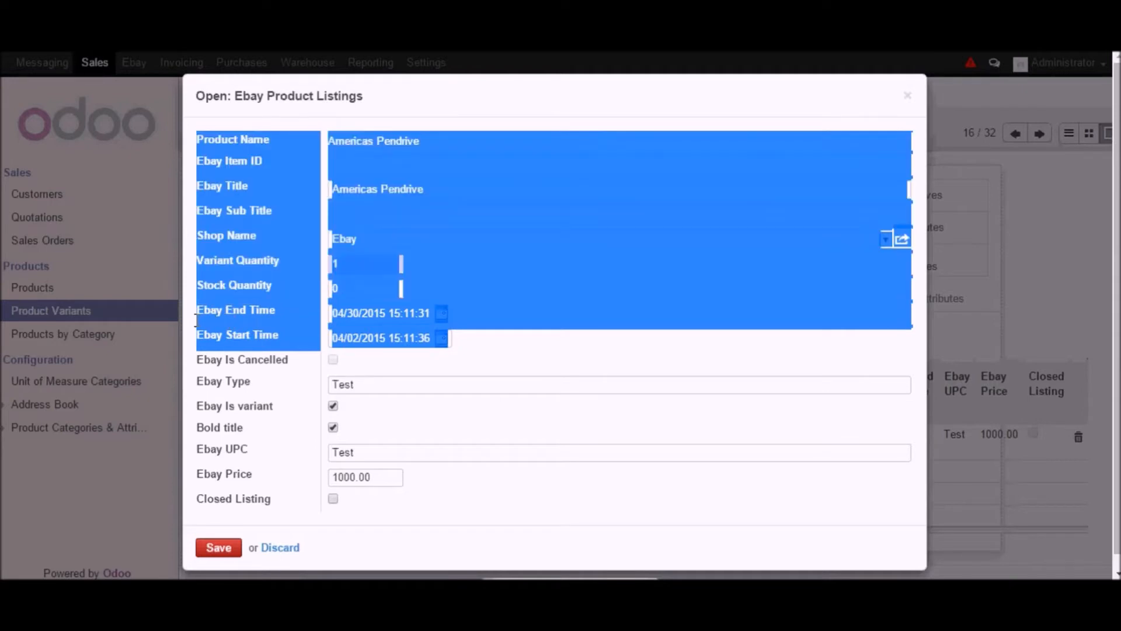
- Examine the listing's end and start time date pickers and checkbox fields, then discard the listing dialog
{"action": "left_click", "coordinate": [496, 318]}
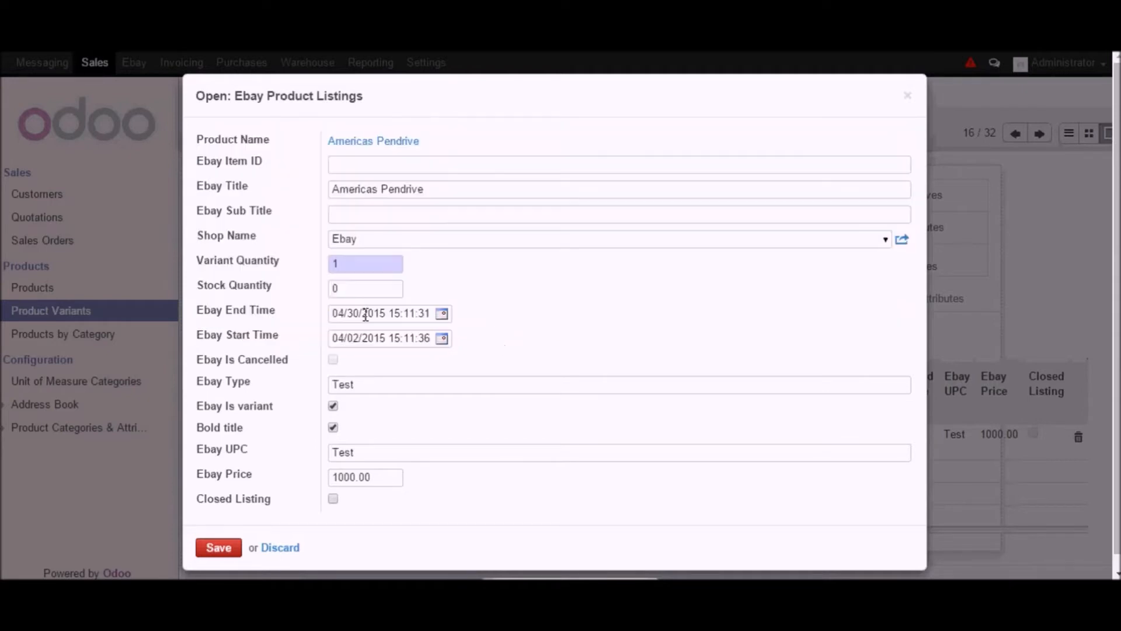
{"action": "left_click", "coordinate": [442, 314]}
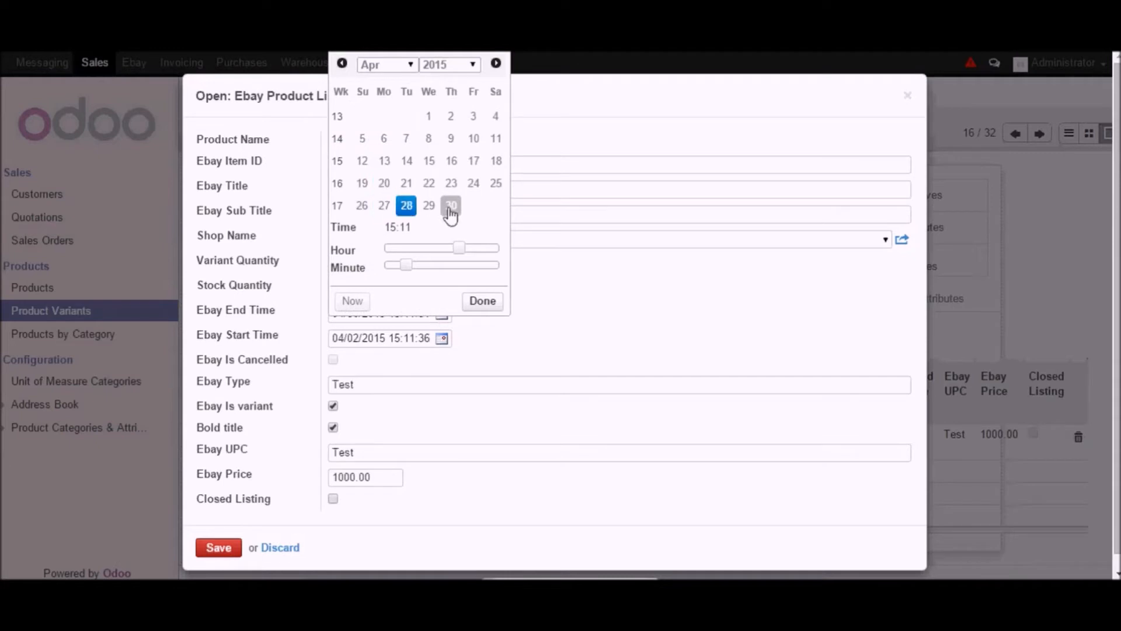
{"action": "left_click", "coordinate": [626, 289]}
{"action": "left_click", "coordinate": [442, 340]}
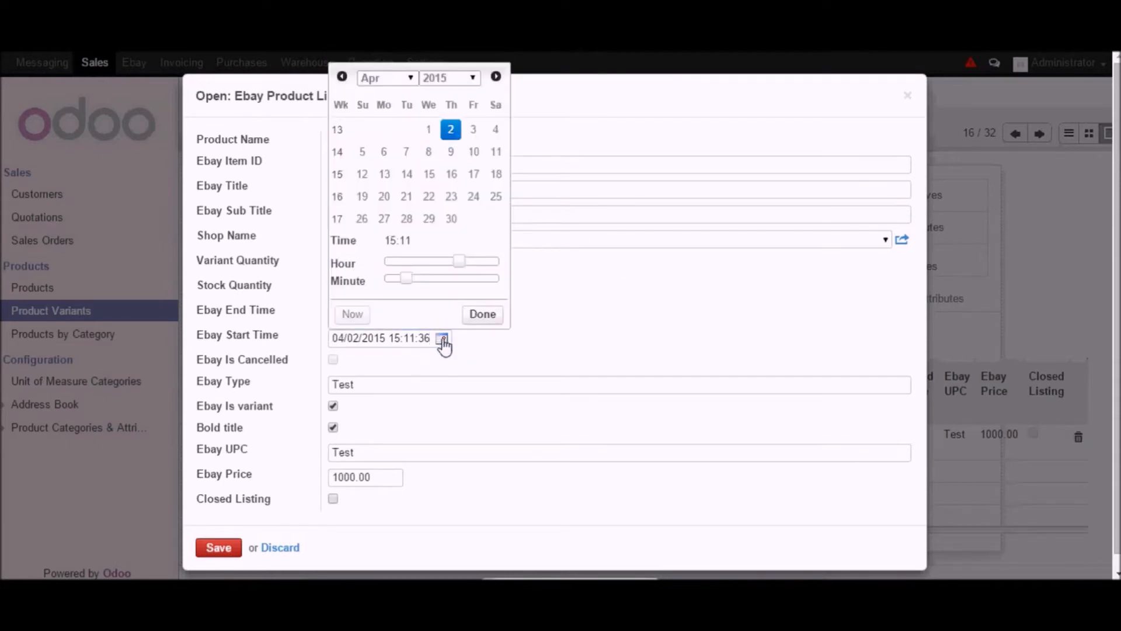
{"action": "left_click", "coordinate": [587, 318]}
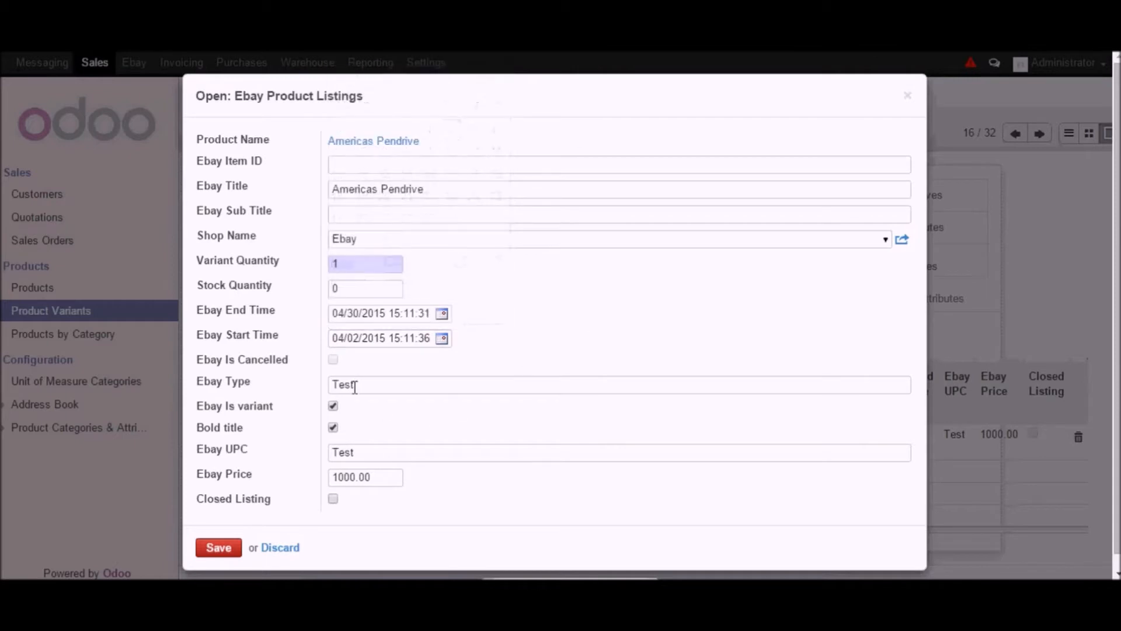
{"action": "scroll", "coordinate": [307, 402], "scroll_direction": "down", "scroll_amount": 1}
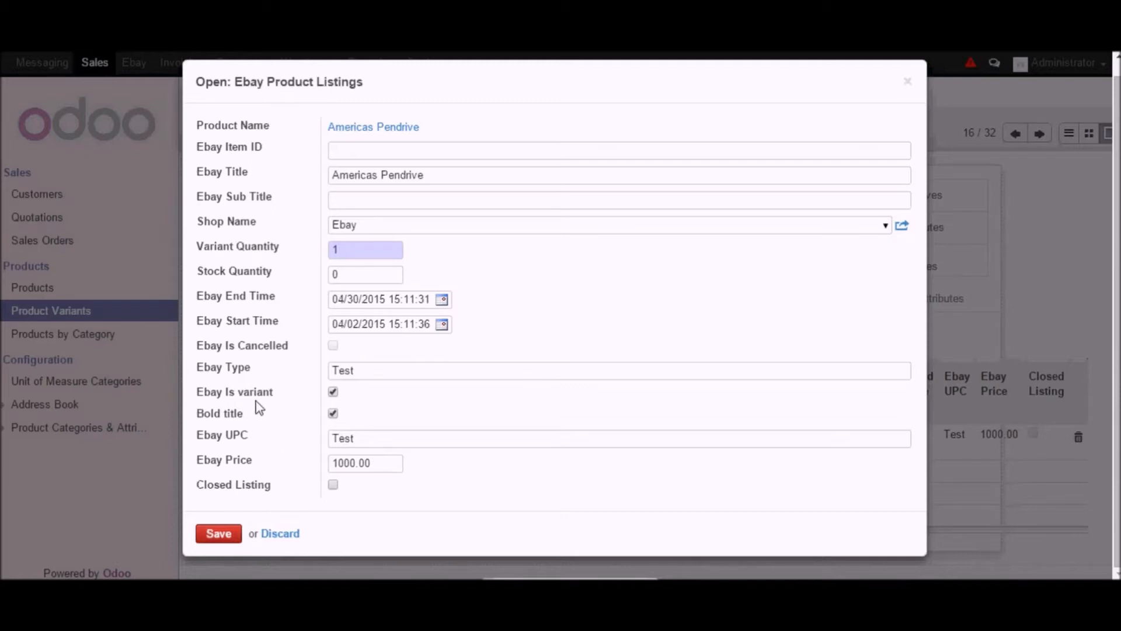
{"action": "left_click_drag", "start_coordinate": [190, 392], "coordinate": [263, 394]}
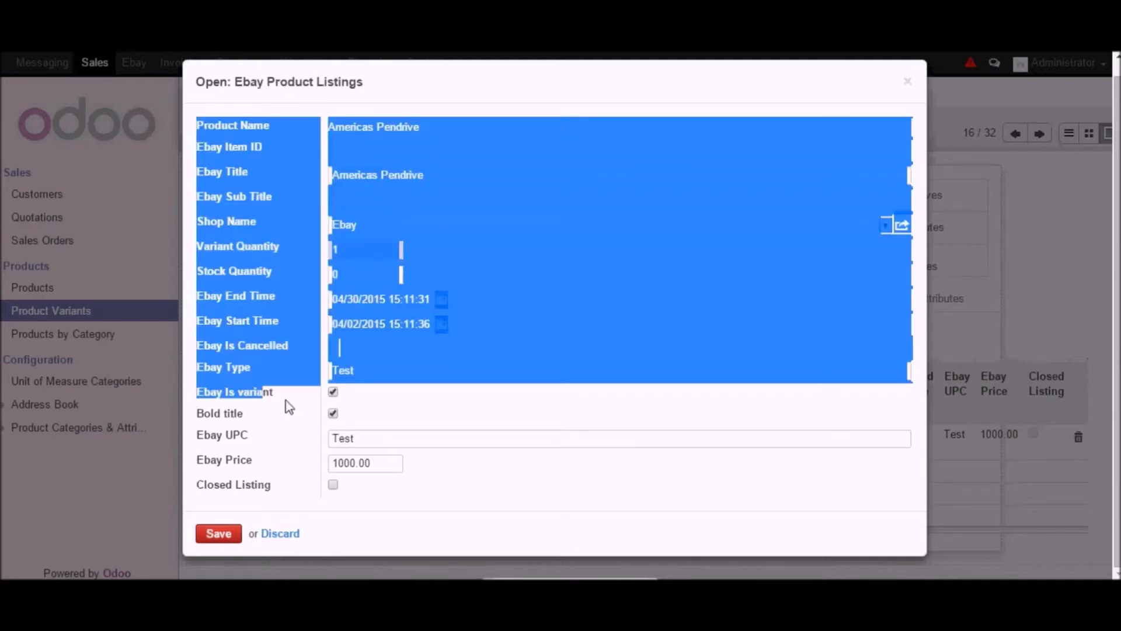
{"action": "left_click", "coordinate": [261, 400]}
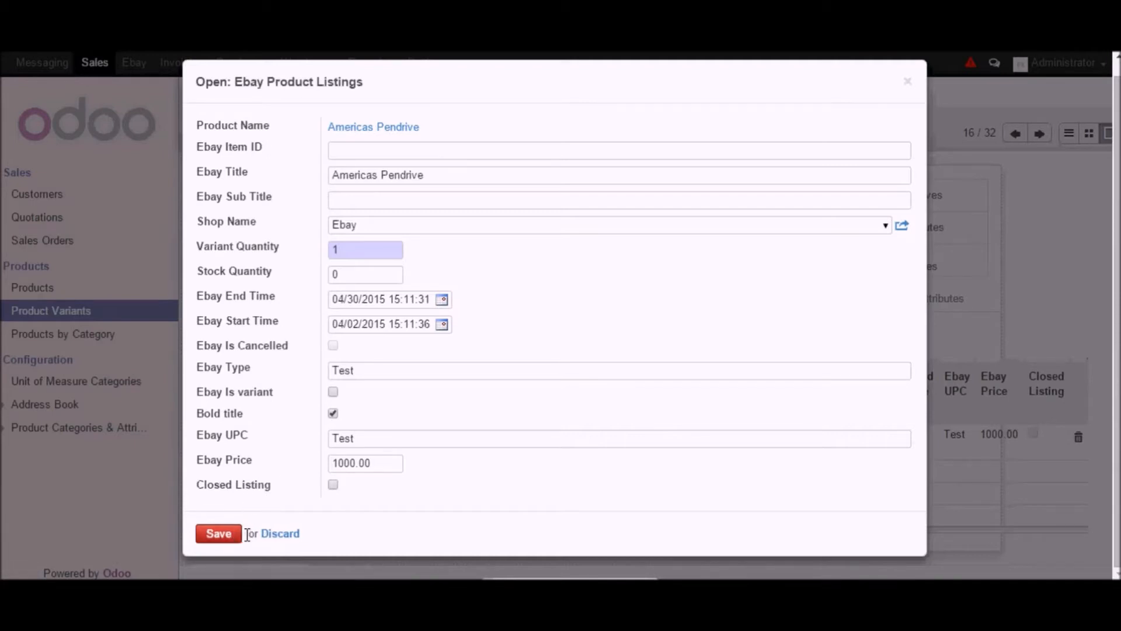
{"action": "left_click", "coordinate": [279, 535]}
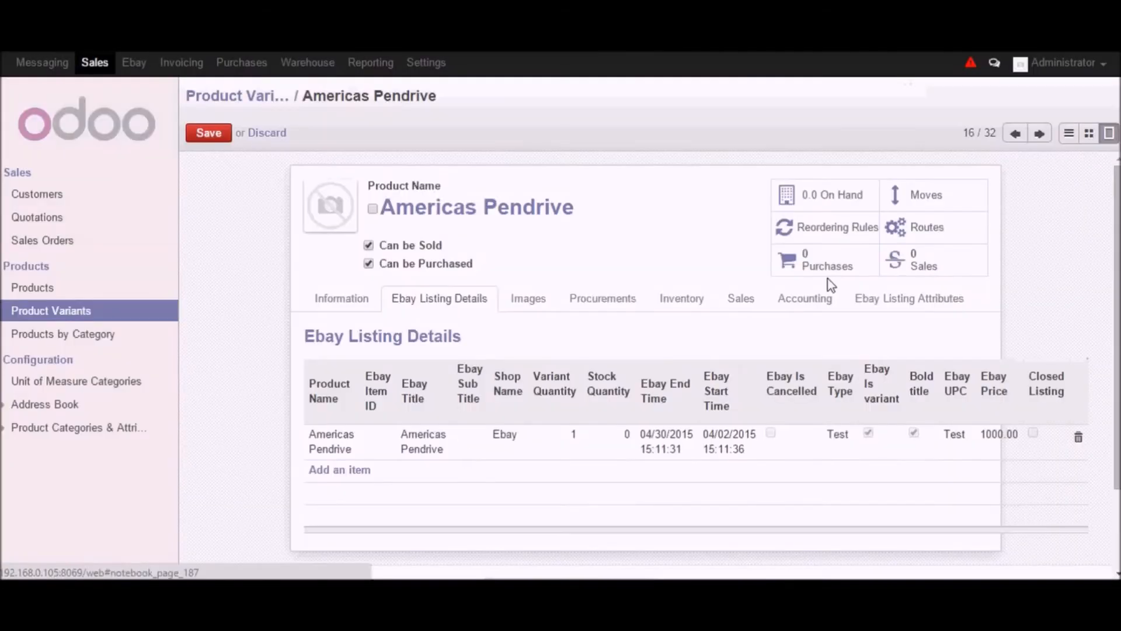
- Open the variant's Images tab and inspect a new product image form, then discard it
{"action": "left_click", "coordinate": [520, 308]}
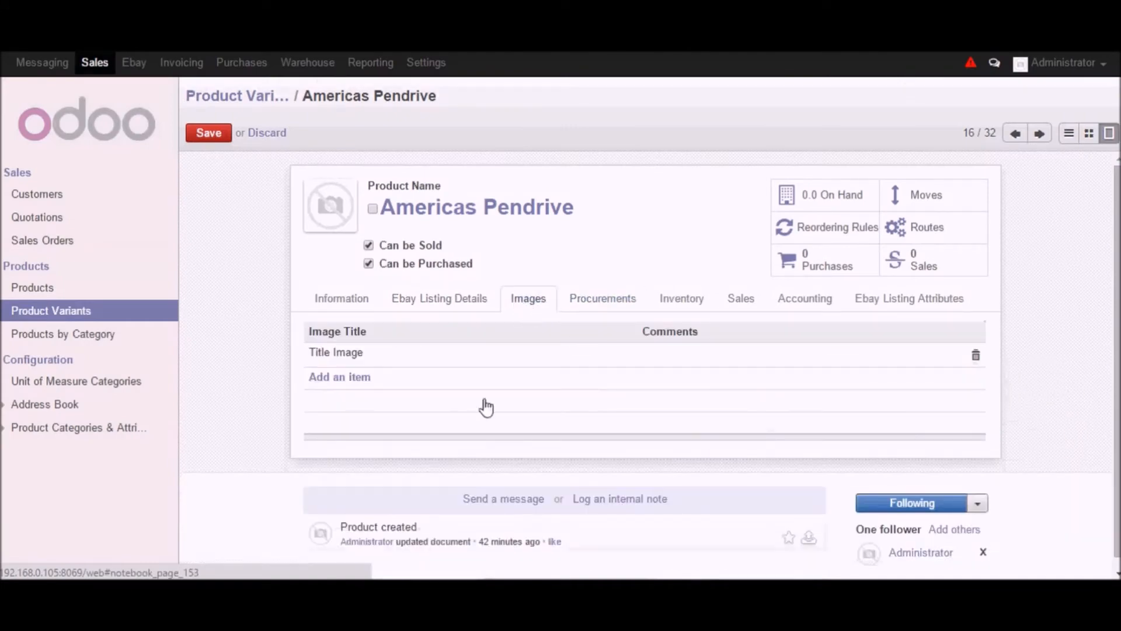
{"action": "left_click", "coordinate": [360, 378]}
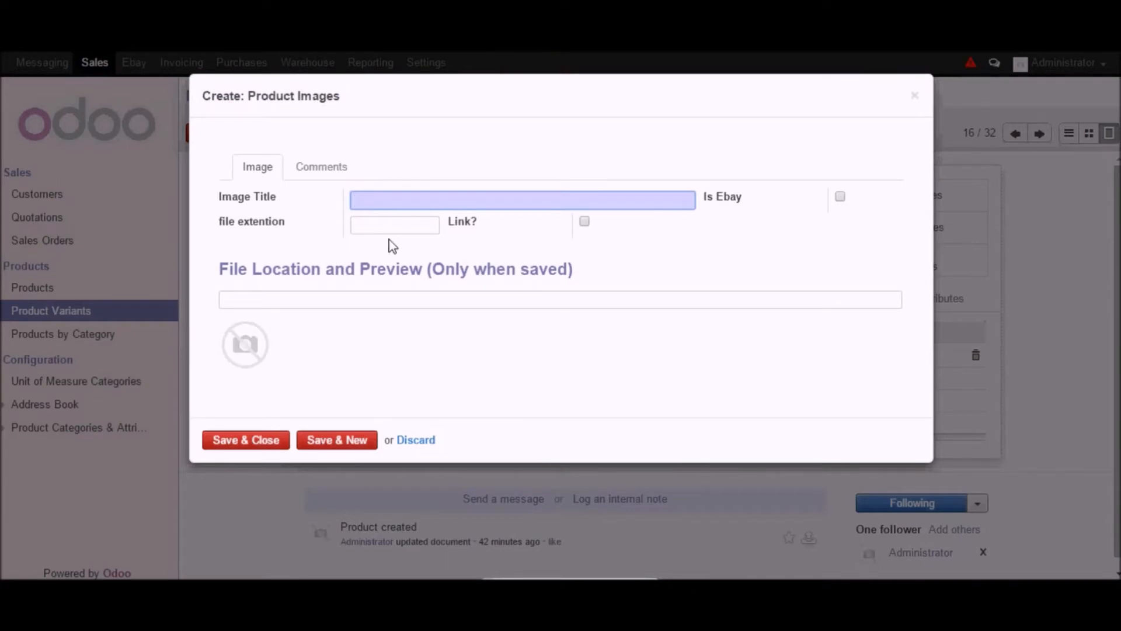
{"action": "left_click_drag", "start_coordinate": [282, 193], "coordinate": [208, 191]}
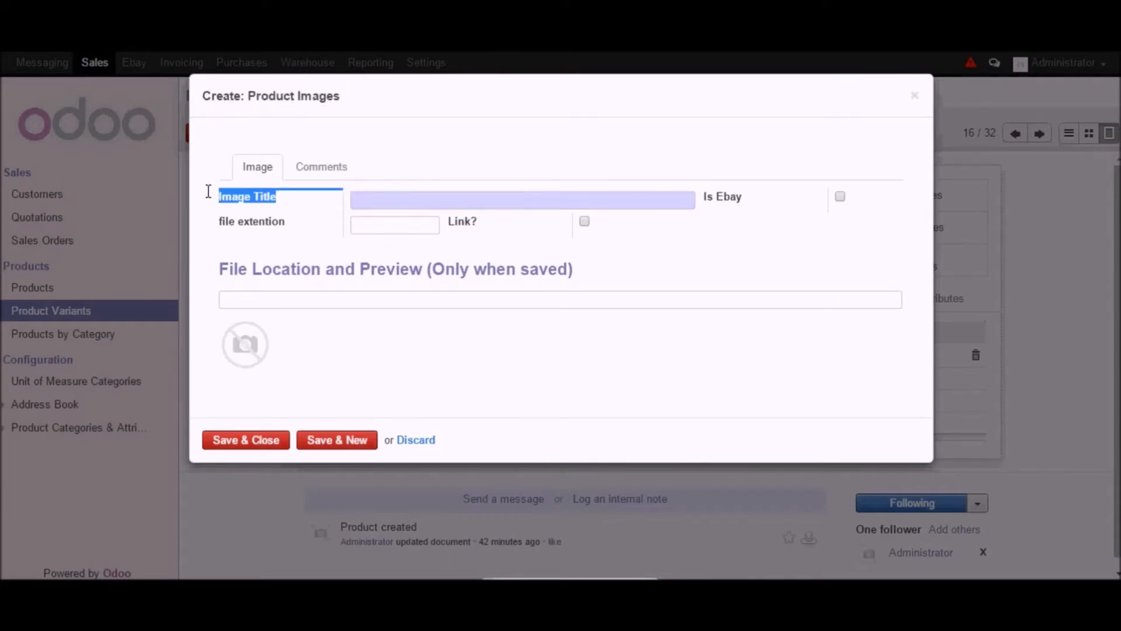
{"action": "left_click_drag", "start_coordinate": [762, 205], "coordinate": [709, 204]}
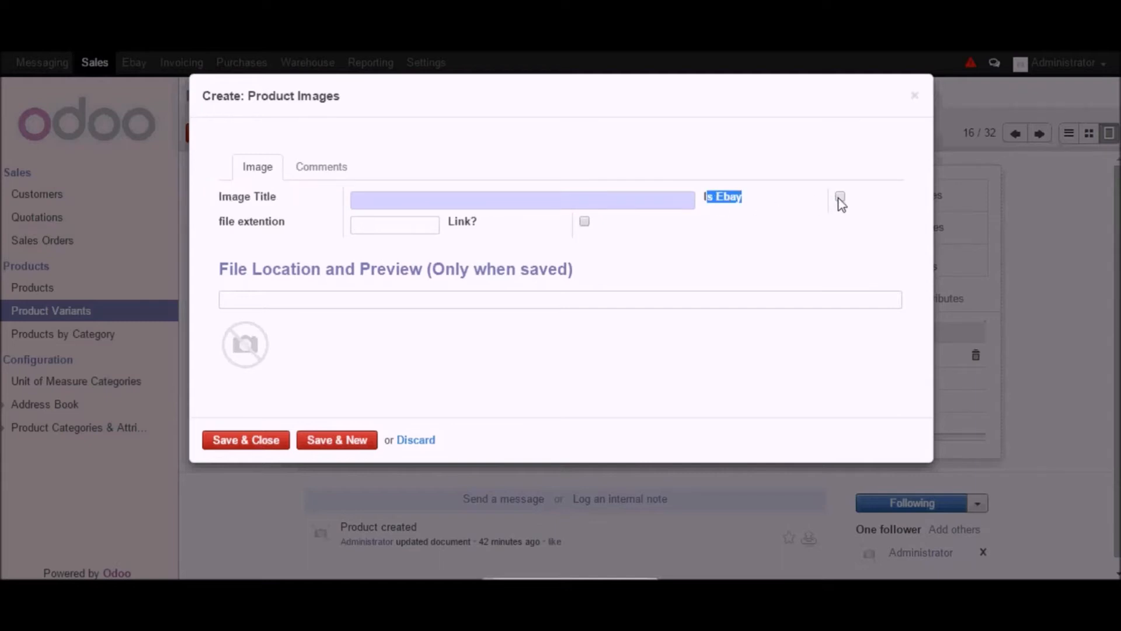
{"action": "left_click", "coordinate": [677, 300]}
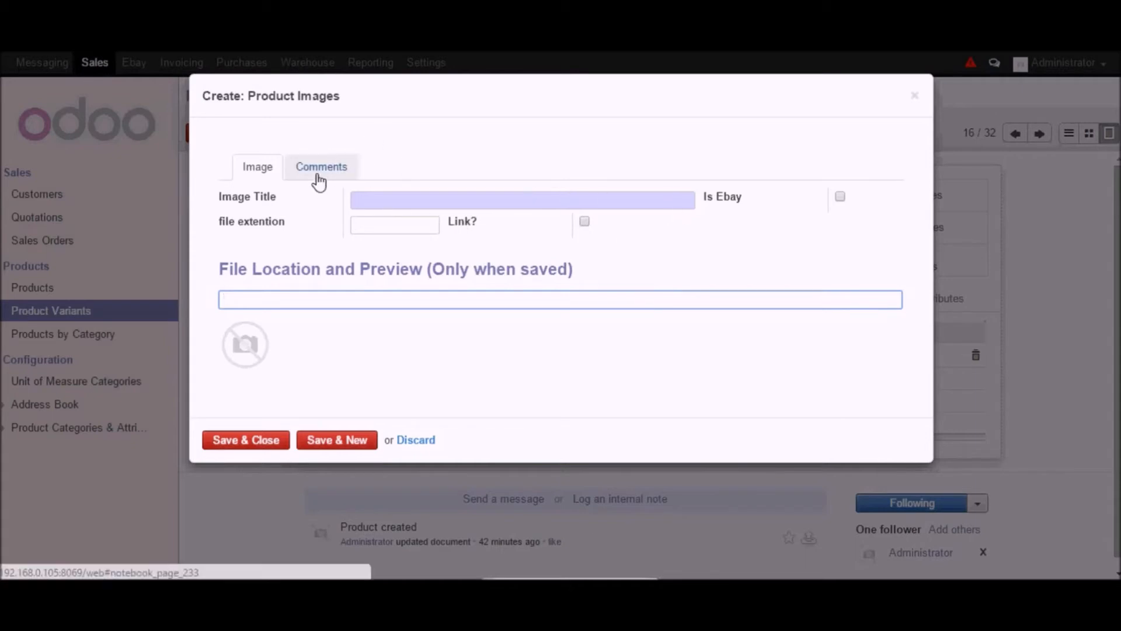
{"action": "left_click", "coordinate": [404, 440]}
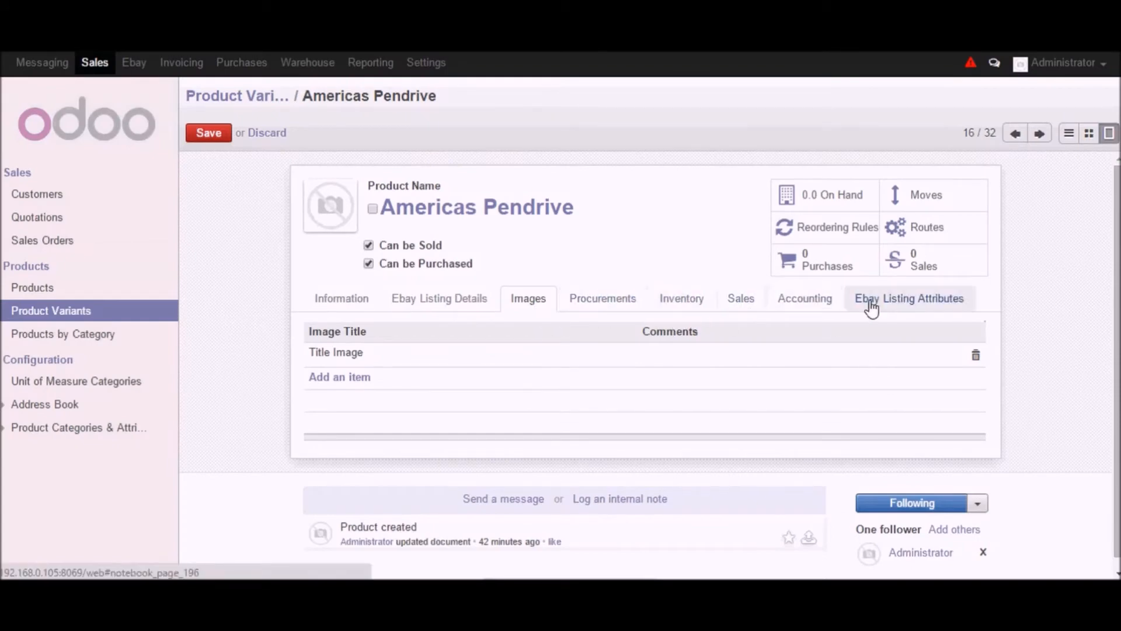
- Open the Ebay Listing Attributes tab, review the Ebay Product Condition choices, and open the Test condition record
{"action": "left_click", "coordinate": [895, 307]}
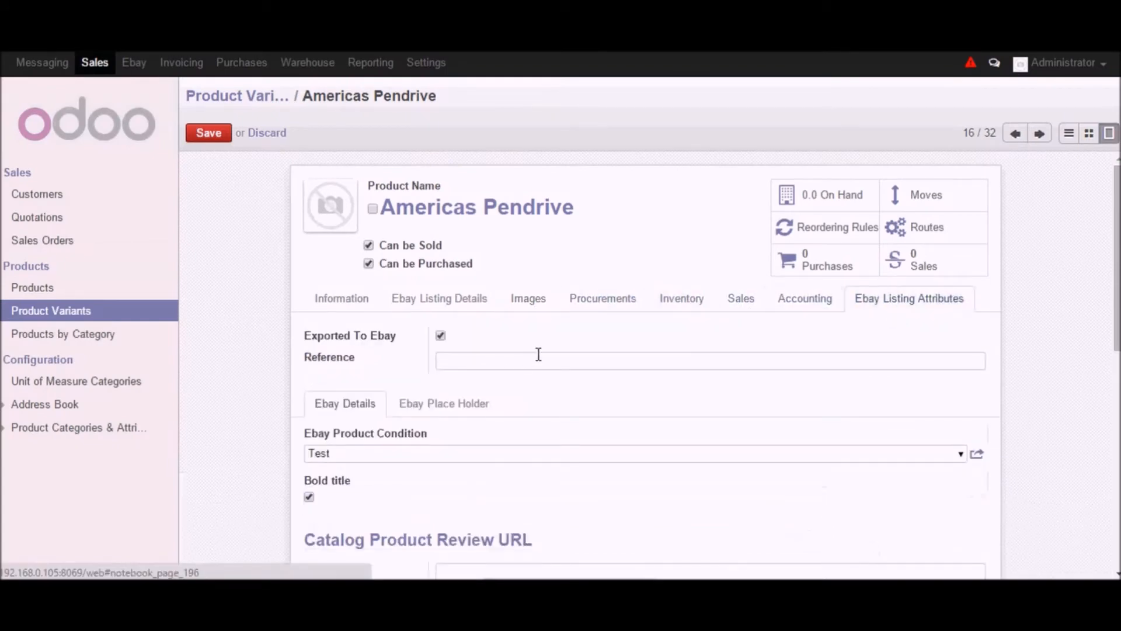
{"action": "left_click", "coordinate": [962, 453]}
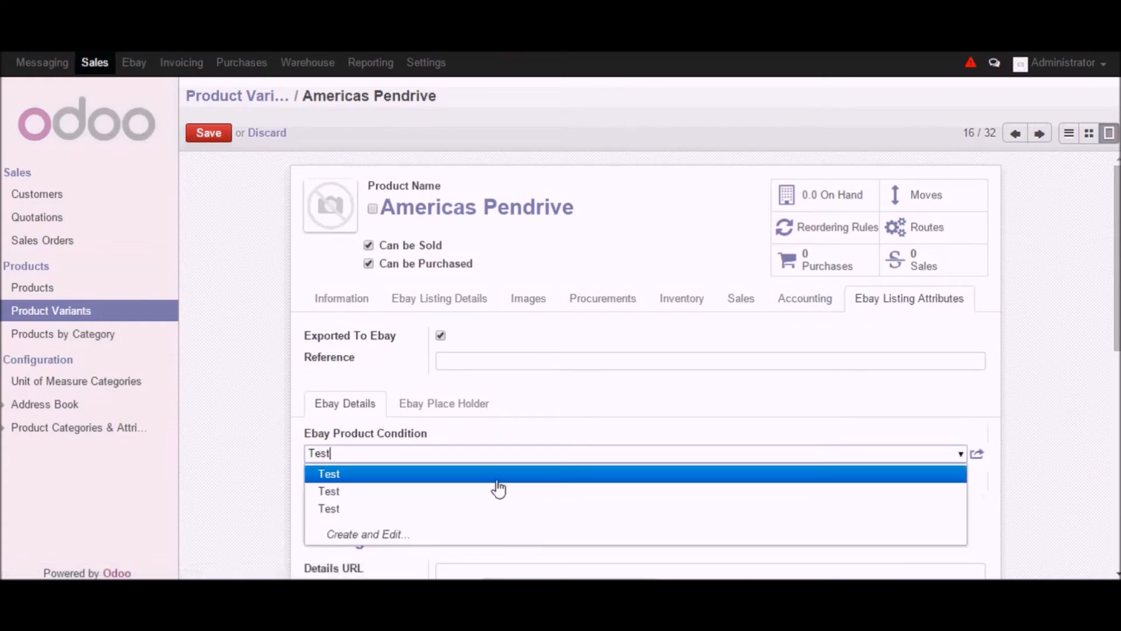
{"action": "left_click", "coordinate": [712, 429]}
{"action": "scroll", "coordinate": [862, 459], "scroll_direction": "down", "scroll_amount": 2}
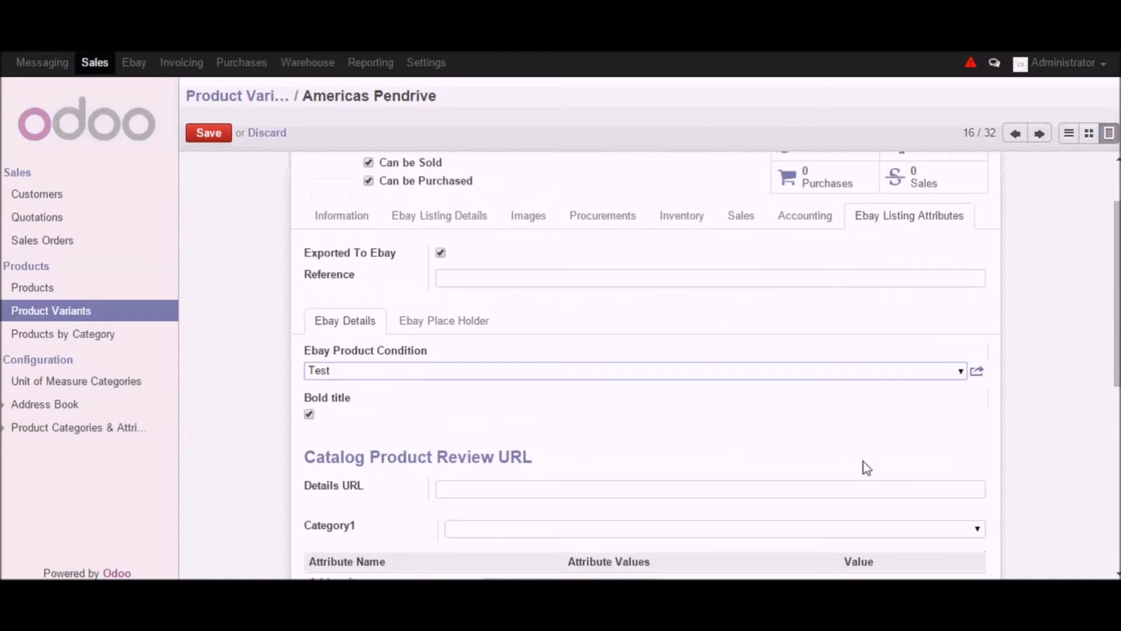
{"action": "scroll", "coordinate": [867, 467], "scroll_direction": "down", "scroll_amount": 2}
{"action": "left_click", "coordinate": [963, 287]}
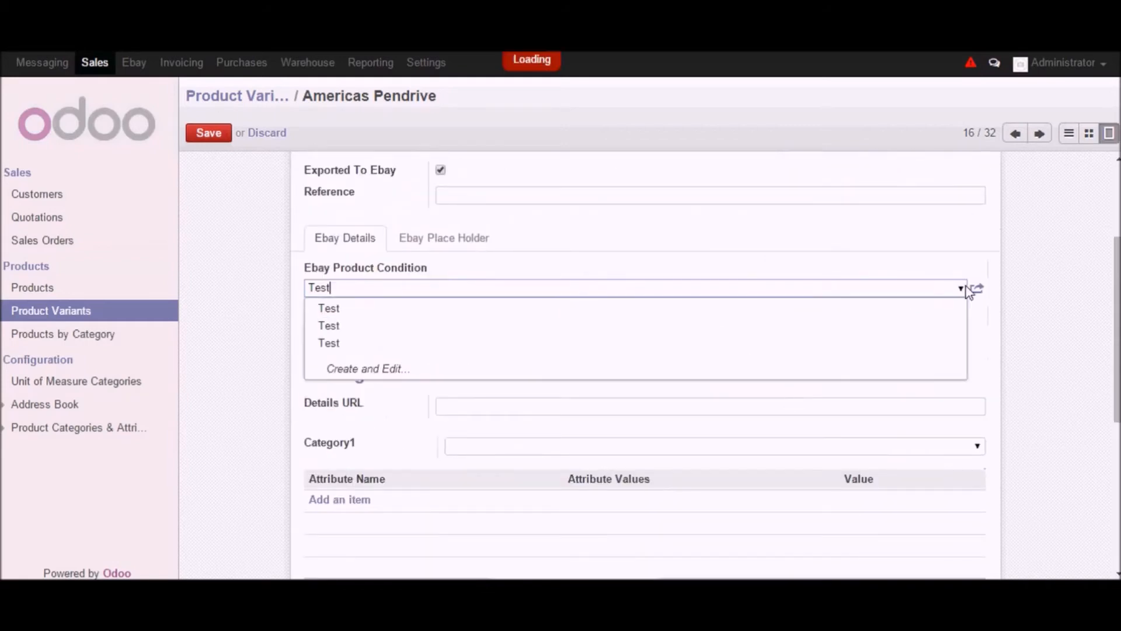
{"action": "left_click", "coordinate": [977, 288]}
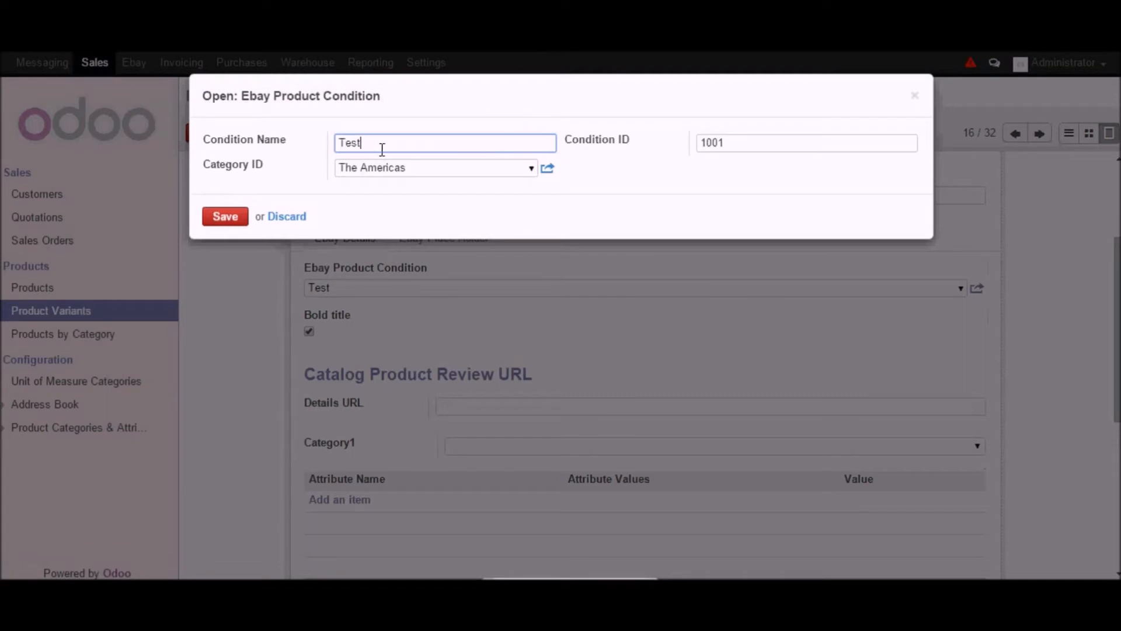
- Examine the Test condition's name, ID and category, opening The Americas category record, then close both dialogs
{"action": "left_click_drag", "start_coordinate": [377, 143], "coordinate": [210, 146]}
{"action": "left_click_drag", "start_coordinate": [331, 174], "coordinate": [180, 159]}
{"action": "left_click", "coordinate": [366, 184]}
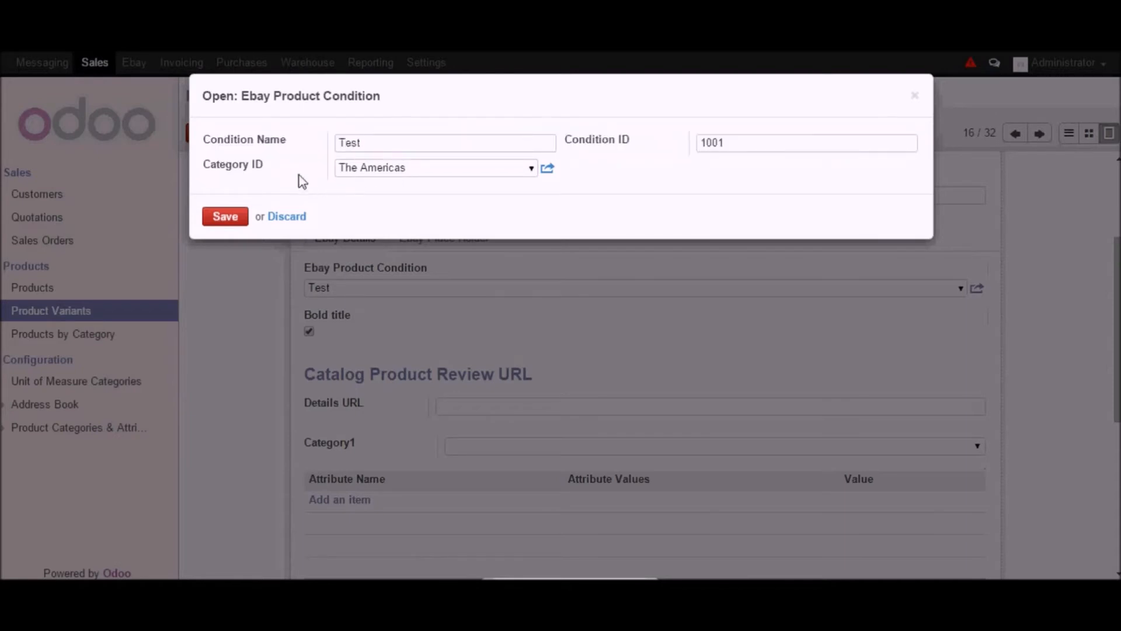
{"action": "left_click", "coordinate": [431, 161]}
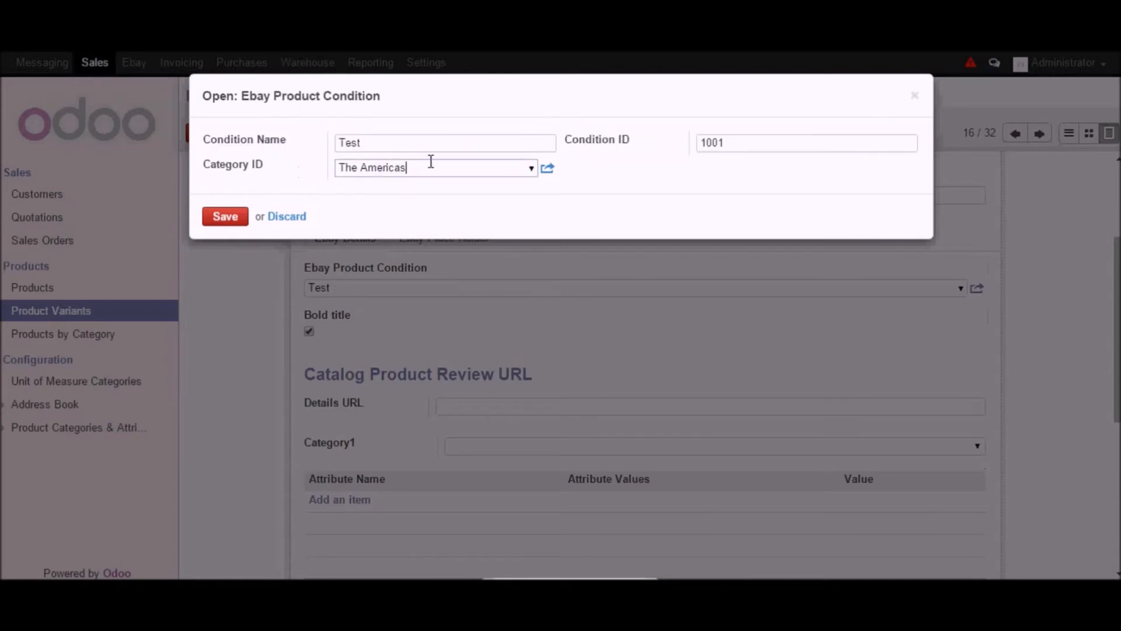
{"action": "left_click", "coordinate": [532, 171]}
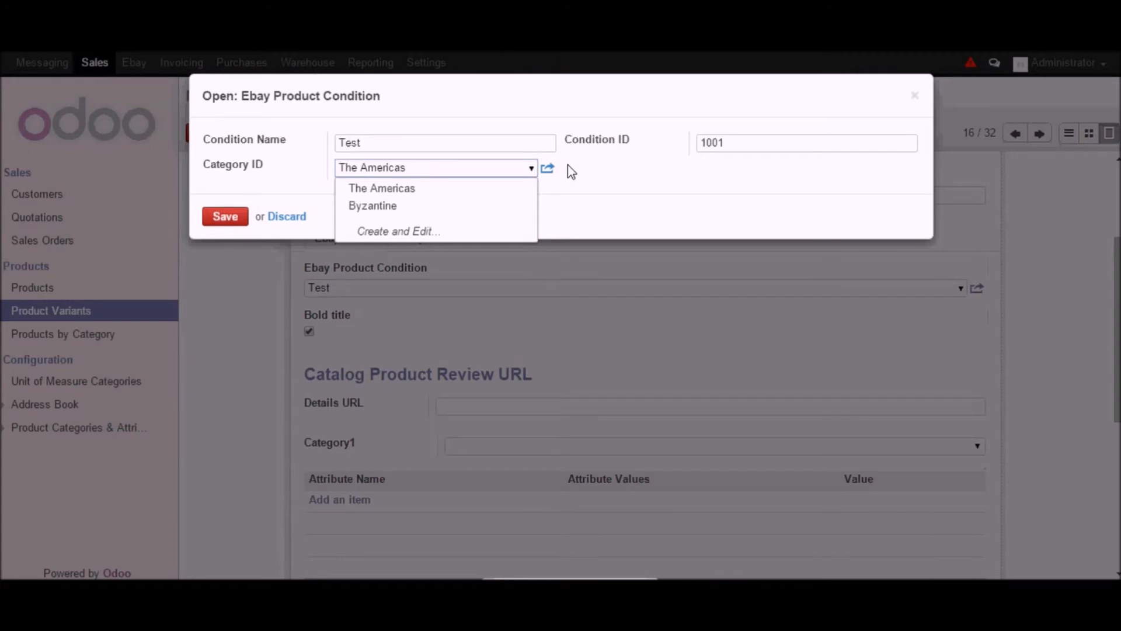
{"action": "left_click", "coordinate": [546, 169]}
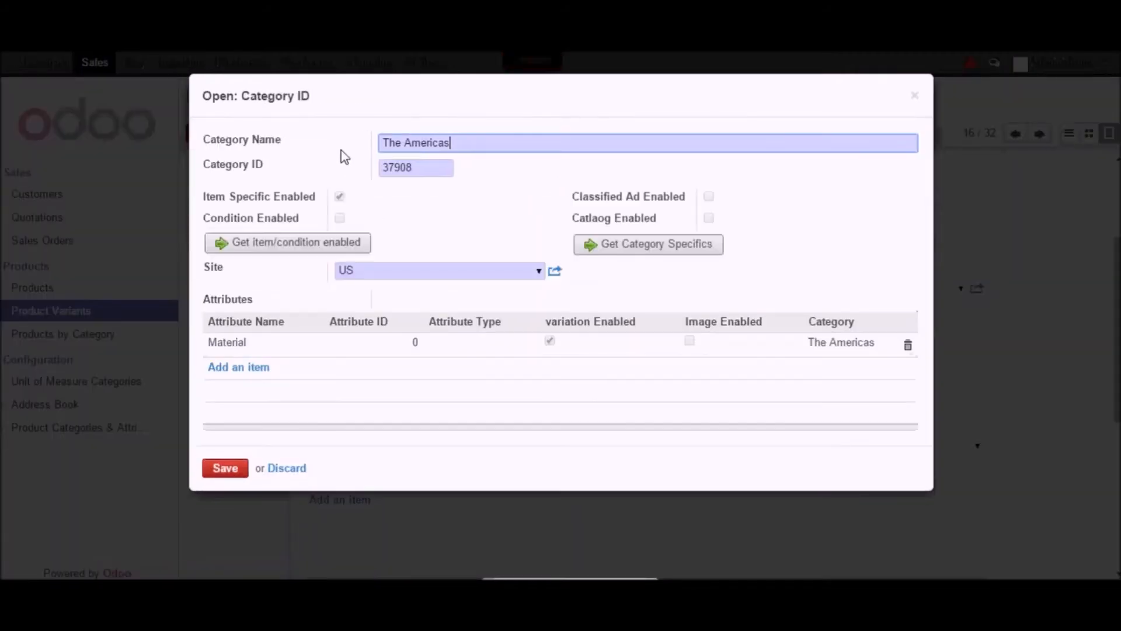
{"action": "left_click_drag", "start_coordinate": [470, 143], "coordinate": [386, 140]}
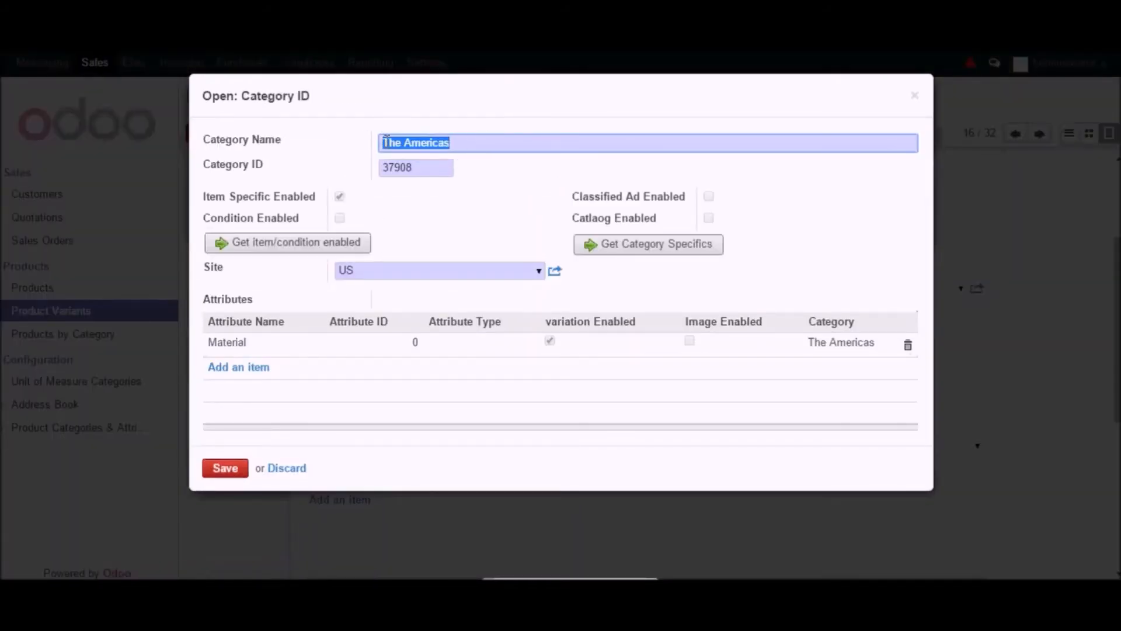
{"action": "left_click_drag", "start_coordinate": [449, 164], "coordinate": [376, 161]}
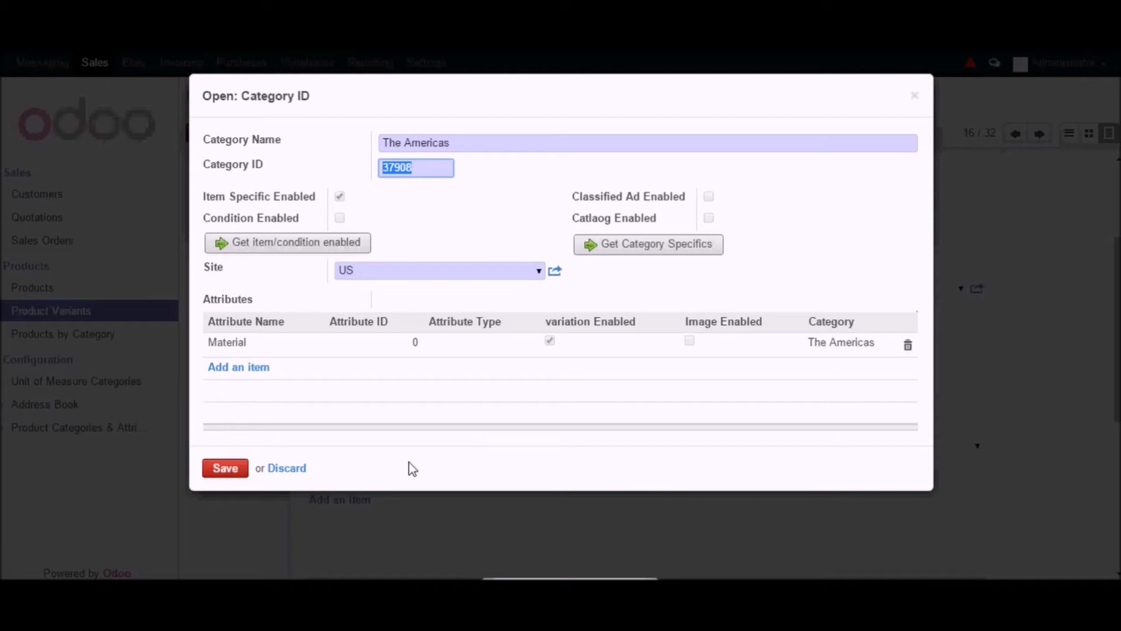
{"action": "left_click", "coordinate": [281, 469]}
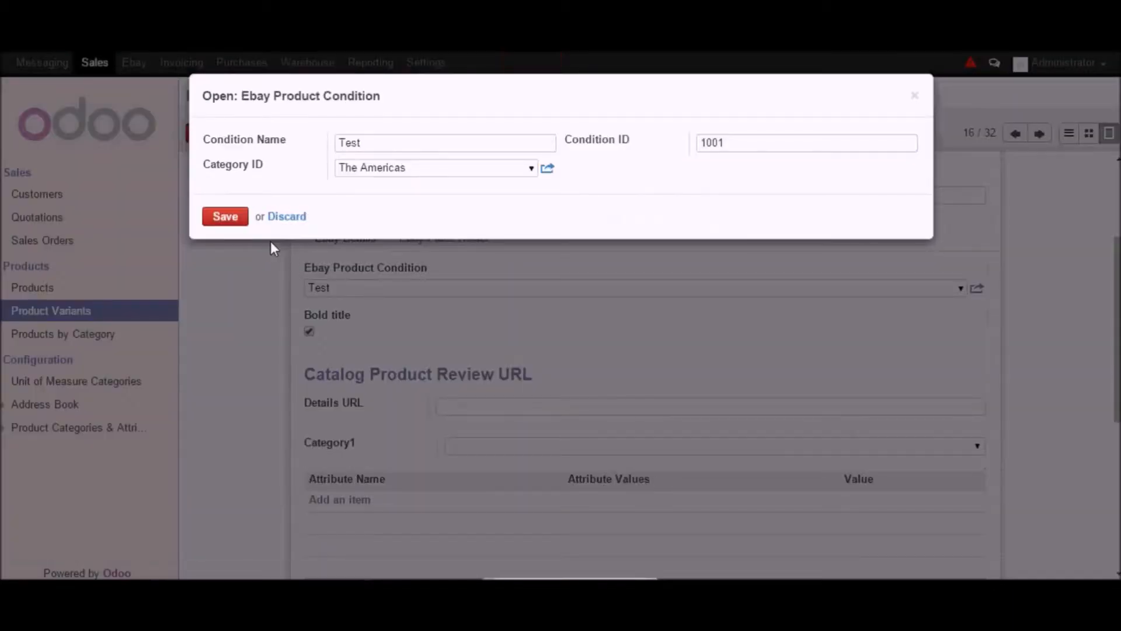
{"action": "left_click", "coordinate": [295, 218]}
- Scroll through the Catalog Product Review URL category sections and discard the variant edits
{"action": "scroll", "coordinate": [801, 400], "scroll_direction": "down", "scroll_amount": 3}
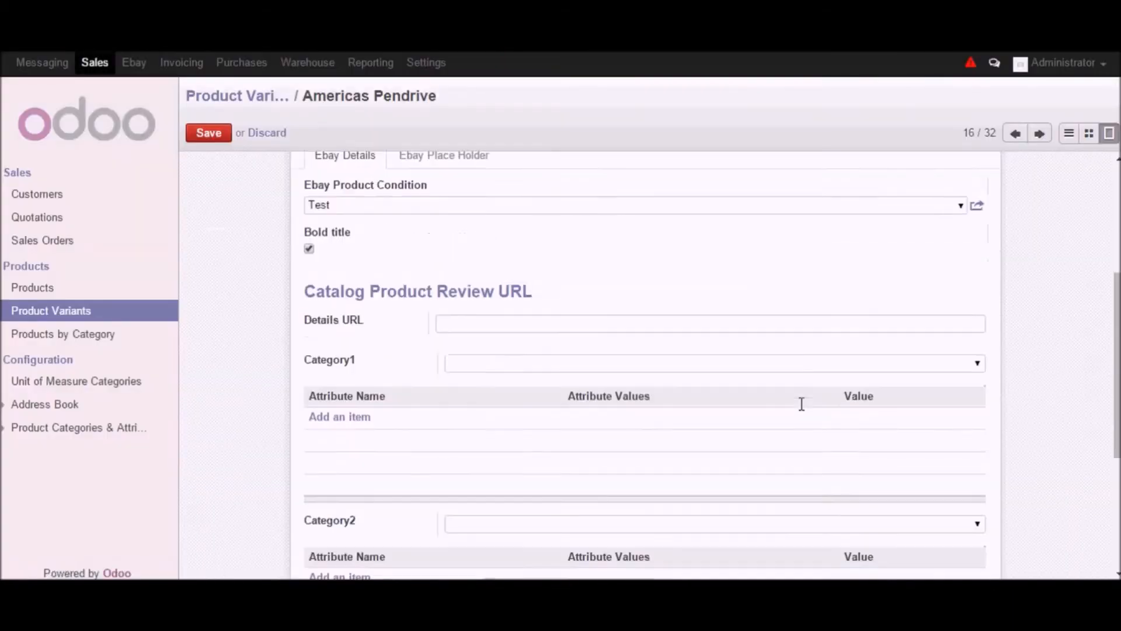
{"action": "scroll", "coordinate": [741, 388], "scroll_direction": "down", "scroll_amount": 3}
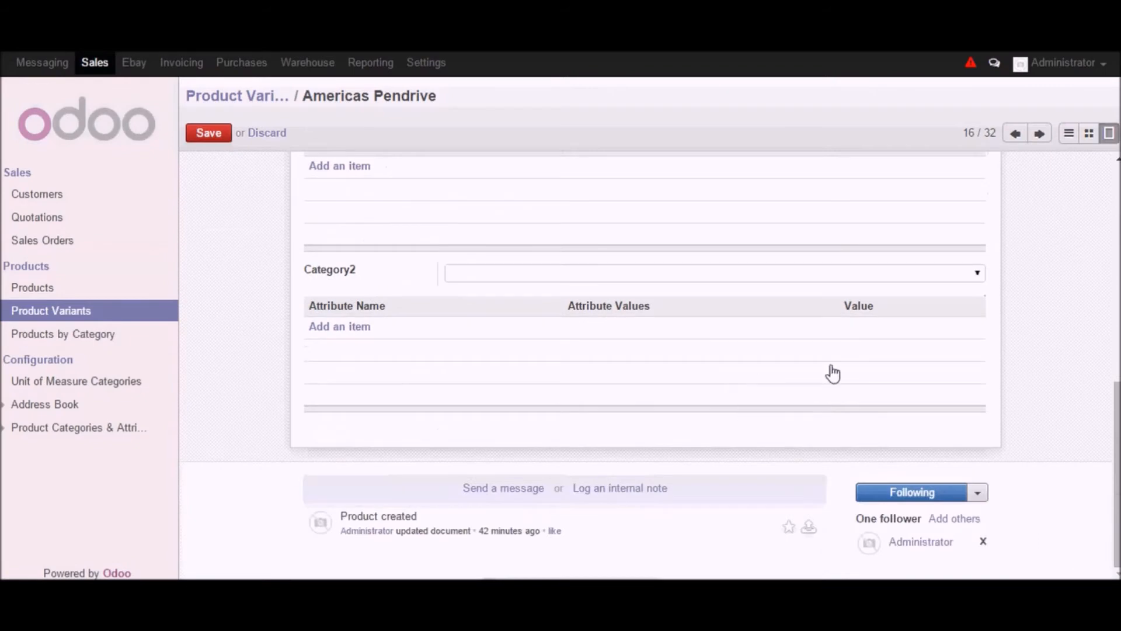
{"action": "scroll", "coordinate": [936, 350], "scroll_direction": "up", "scroll_amount": 8}
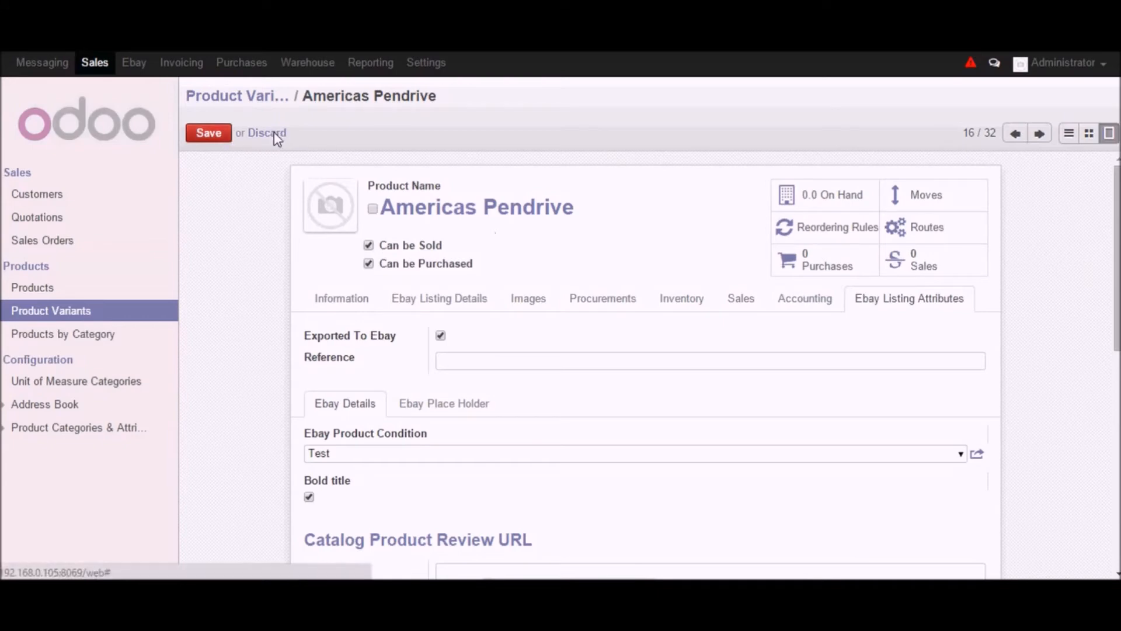
{"action": "left_click", "coordinate": [922, 260]}
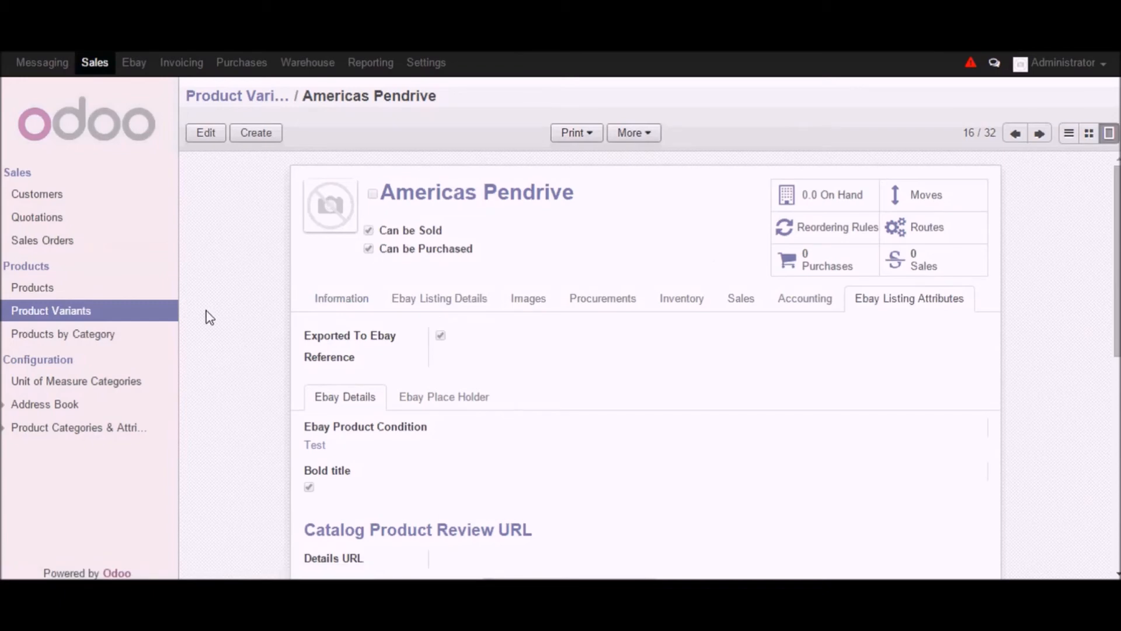
- Open the Test Pendrive eBay template and examine its Product Listing fields such as template type and listing type
{"action": "left_click", "coordinate": [132, 63]}
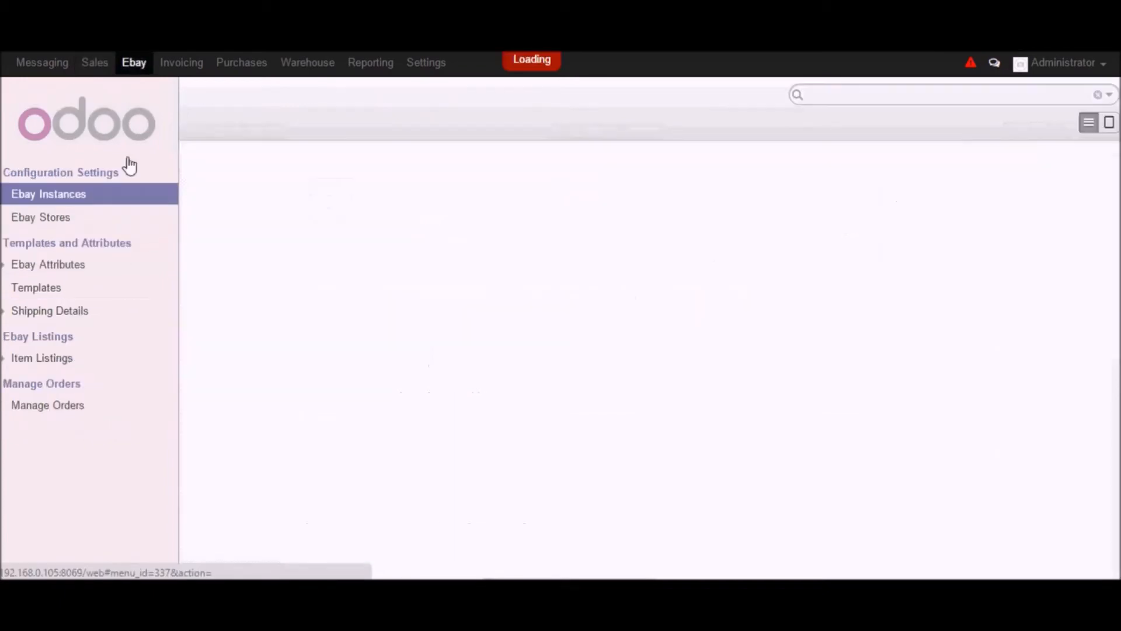
{"action": "left_click", "coordinate": [35, 295]}
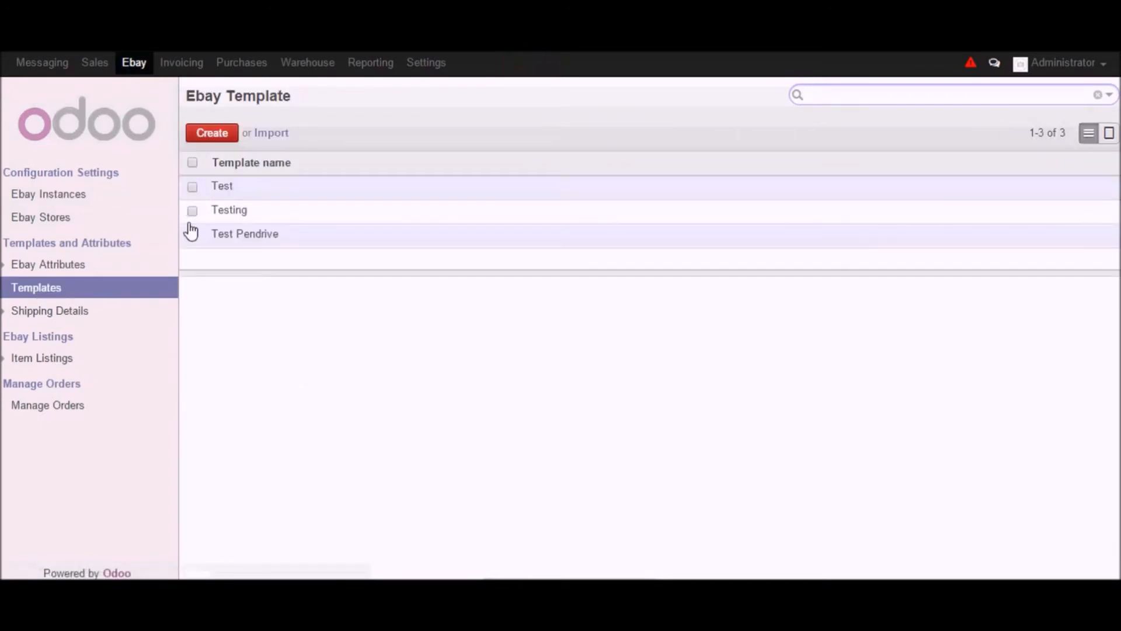
{"action": "left_click", "coordinate": [228, 240]}
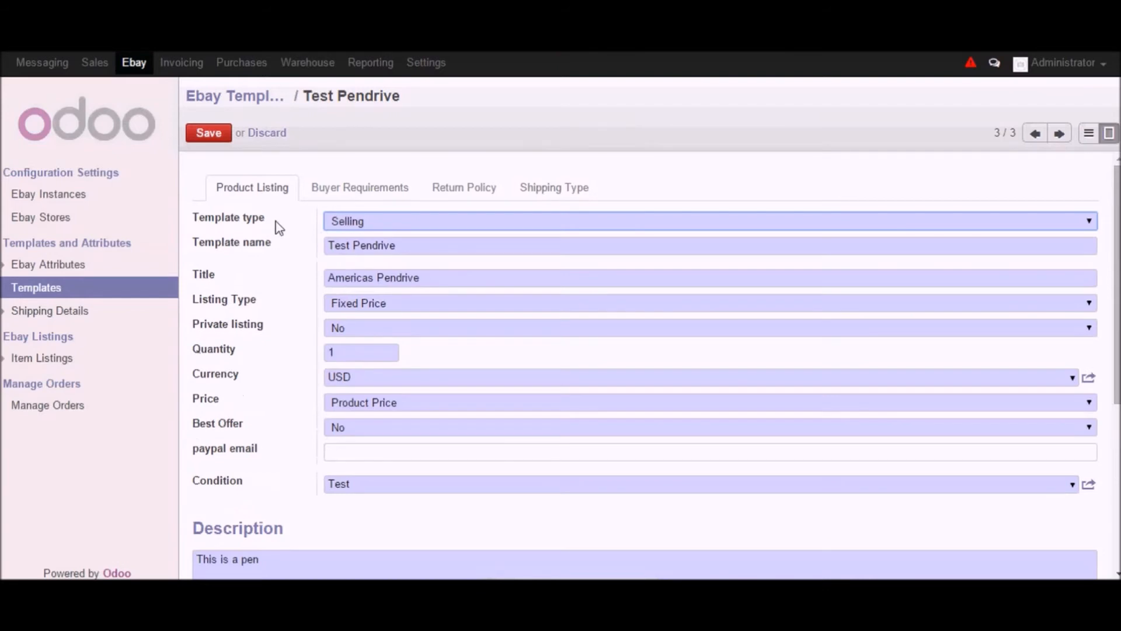
{"action": "left_click_drag", "start_coordinate": [280, 221], "coordinate": [181, 221]}
{"action": "left_click_drag", "start_coordinate": [278, 244], "coordinate": [257, 300]}
{"action": "left_click", "coordinate": [266, 309]}
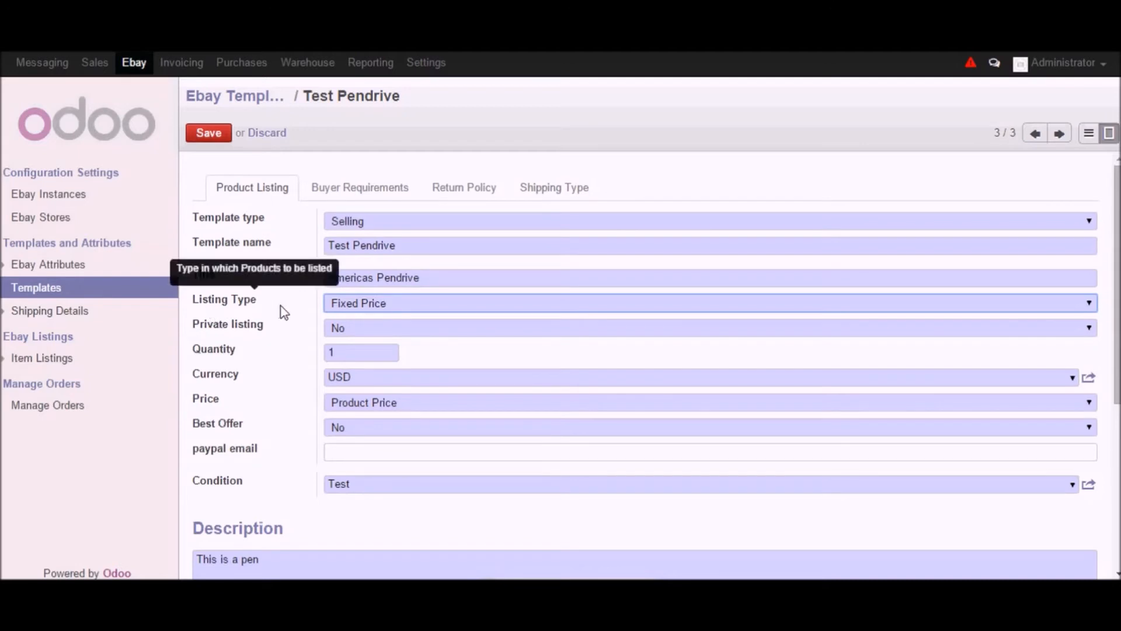
{"action": "left_click", "coordinate": [425, 303]}
{"action": "left_click", "coordinate": [297, 312]}
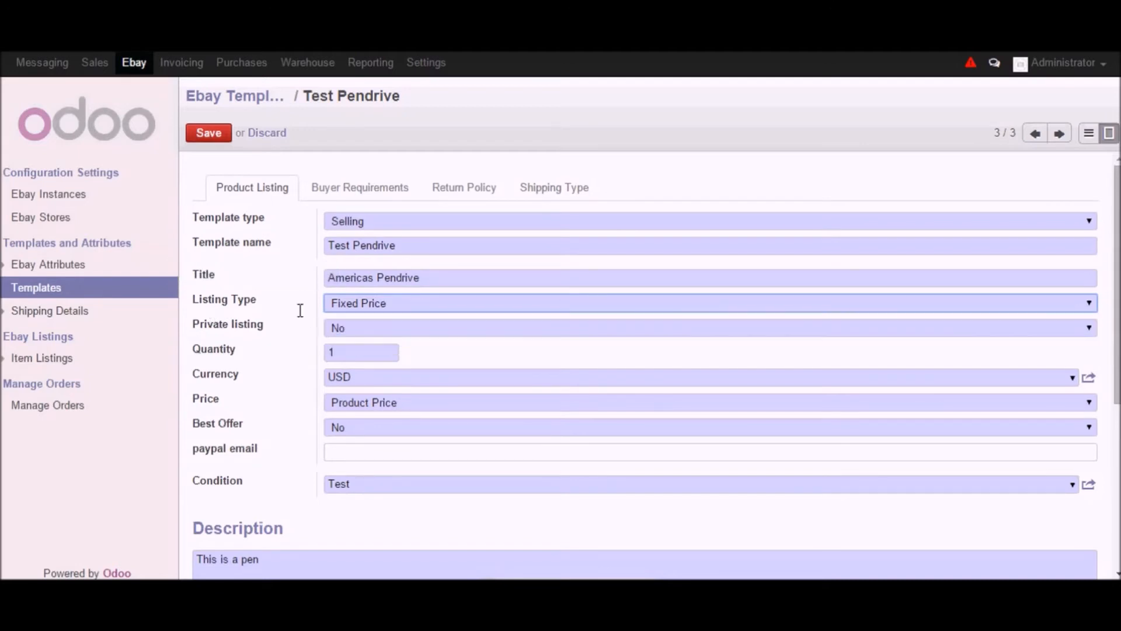
- Examine the Test Pendrive template's Private listing, Currency, Price and Best Offer options and the paypal email field
{"action": "left_click", "coordinate": [896, 331]}
{"action": "left_click", "coordinate": [286, 351]}
{"action": "left_click_drag", "start_coordinate": [249, 356], "coordinate": [177, 352]}
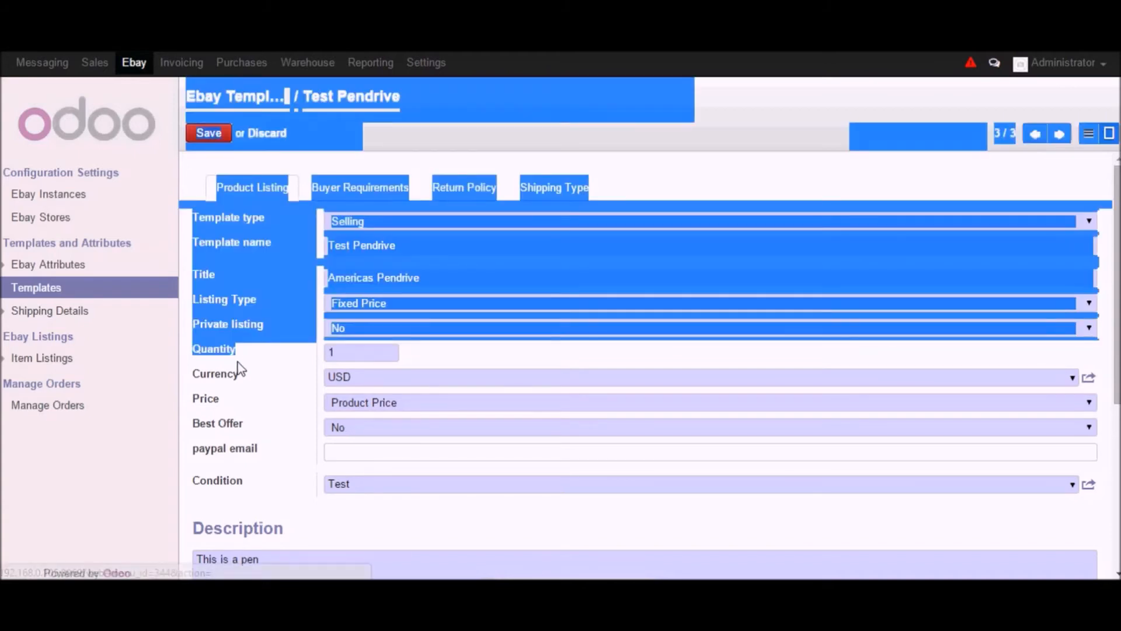
{"action": "left_click", "coordinate": [211, 379]}
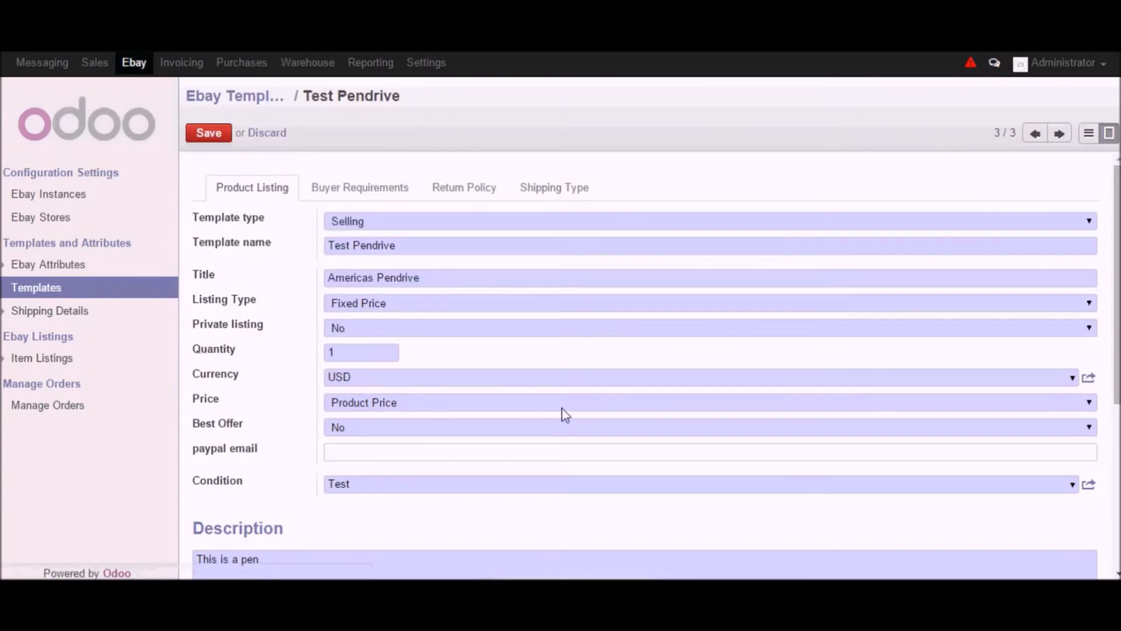
{"action": "left_click", "coordinate": [1072, 378]}
{"action": "left_click", "coordinate": [276, 407]}
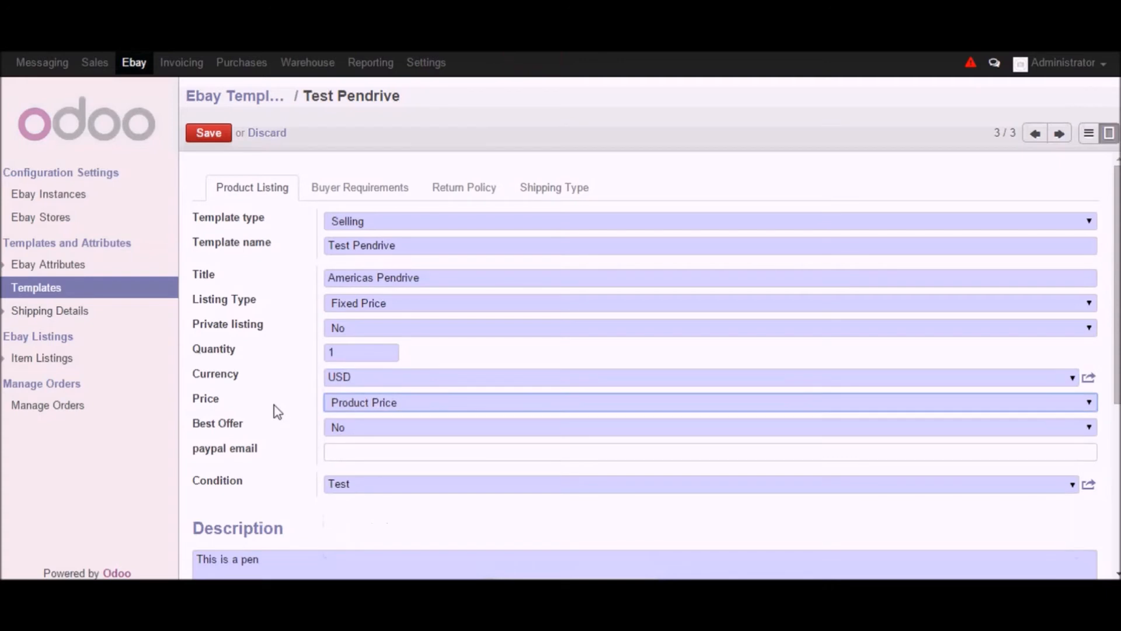
{"action": "double_click", "coordinate": [224, 399]}
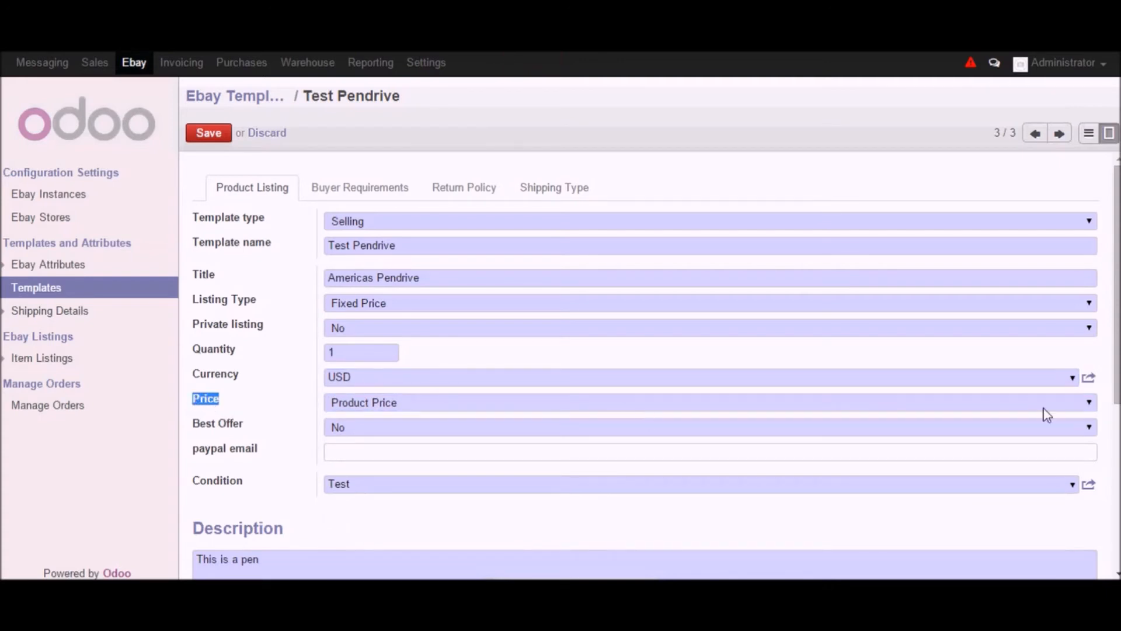
{"action": "left_click", "coordinate": [1083, 405]}
{"action": "left_click", "coordinate": [1084, 404]}
{"action": "left_click_drag", "start_coordinate": [246, 423], "coordinate": [177, 428]}
{"action": "left_click", "coordinate": [619, 432]}
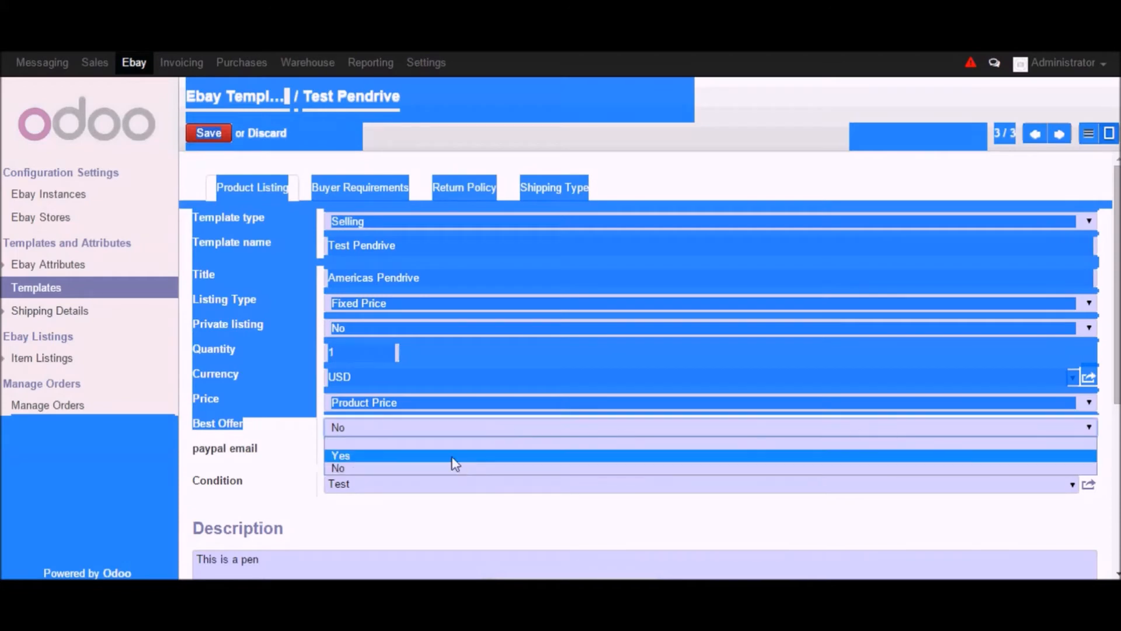
{"action": "left_click", "coordinate": [285, 446]}
{"action": "left_click", "coordinate": [370, 456]}
{"action": "scroll", "coordinate": [295, 457], "scroll_direction": "down", "scroll_amount": 3}
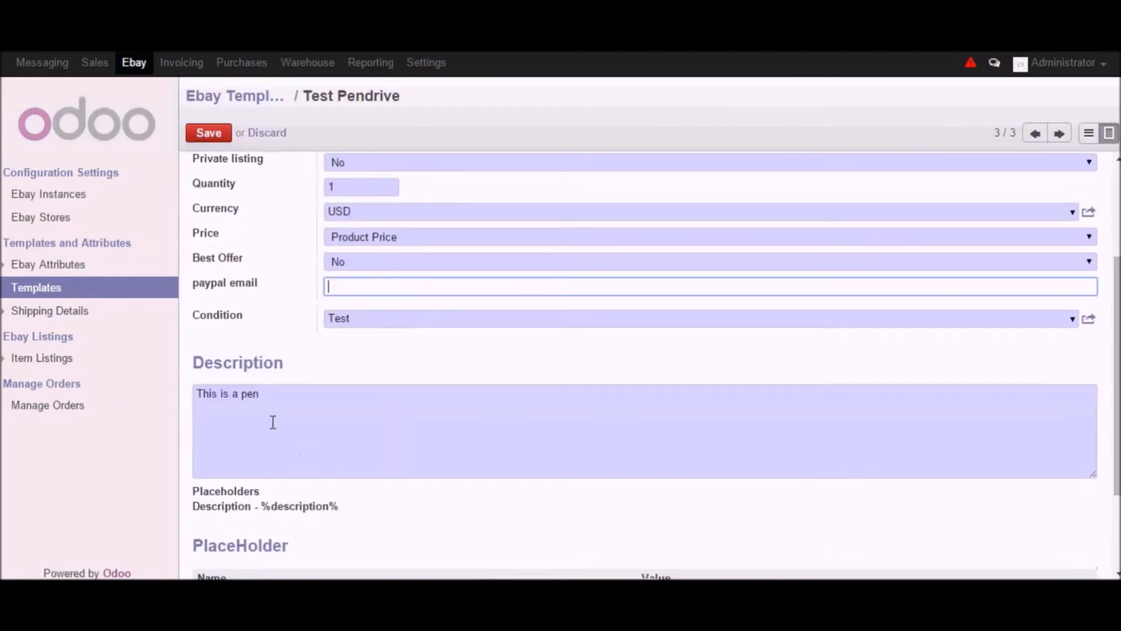
- Review the template's Condition choices, the Description text with its placeholders, and the PlaceHolder table
{"action": "left_click", "coordinate": [1073, 319]}
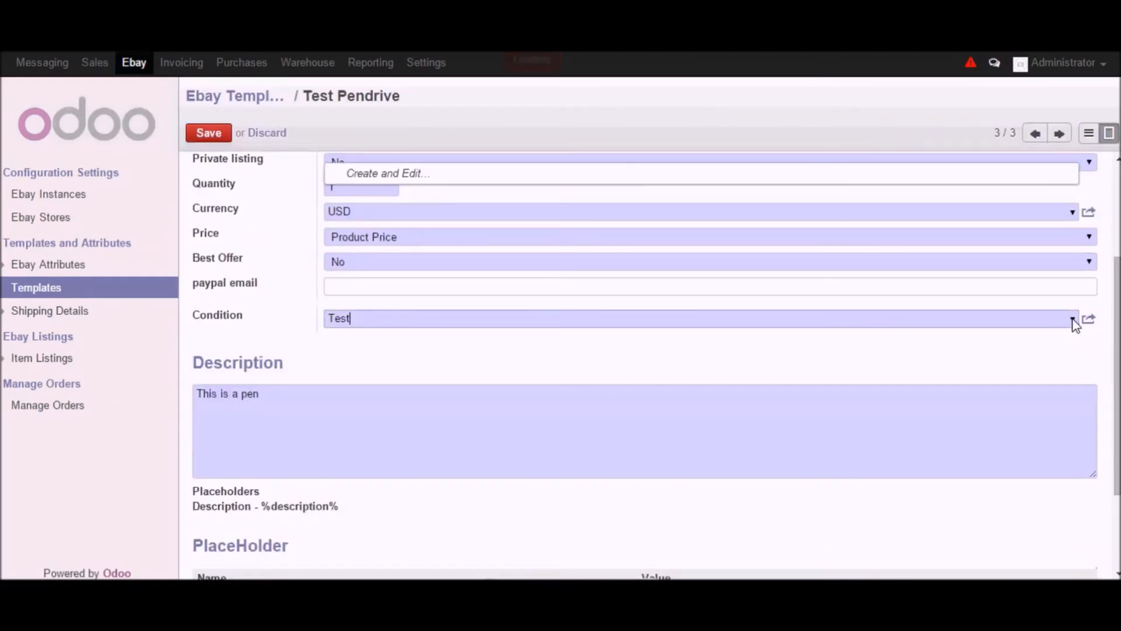
{"action": "left_click", "coordinate": [1072, 319]}
{"action": "left_click", "coordinate": [474, 355]}
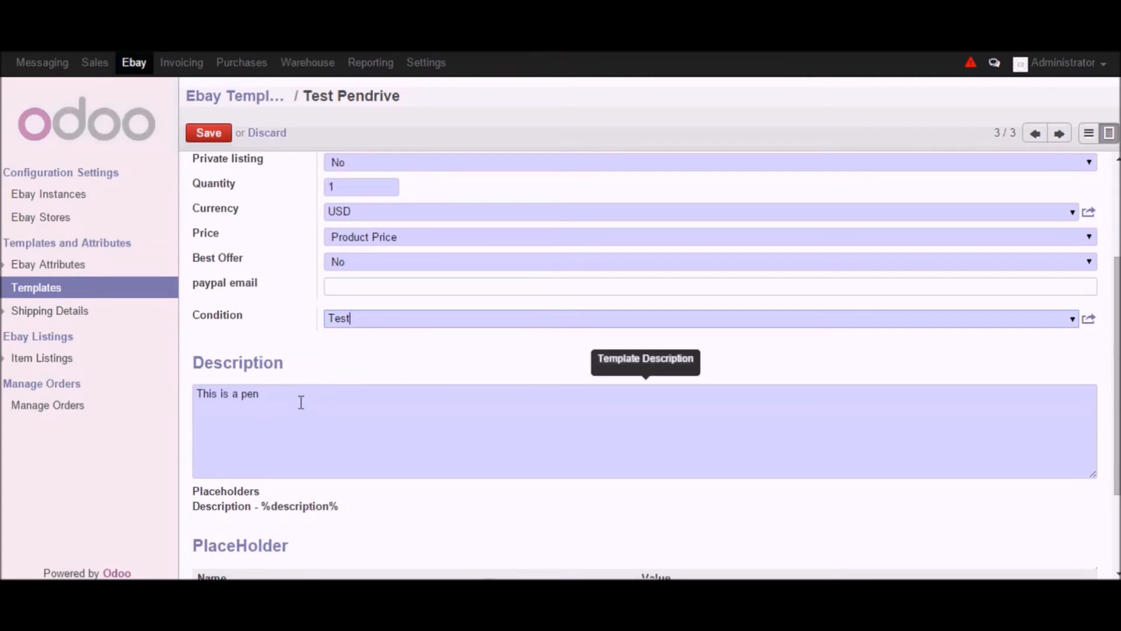
{"action": "scroll", "coordinate": [292, 300], "scroll_direction": "down", "scroll_amount": 2}
{"action": "left_click_drag", "start_coordinate": [306, 234], "coordinate": [196, 234]}
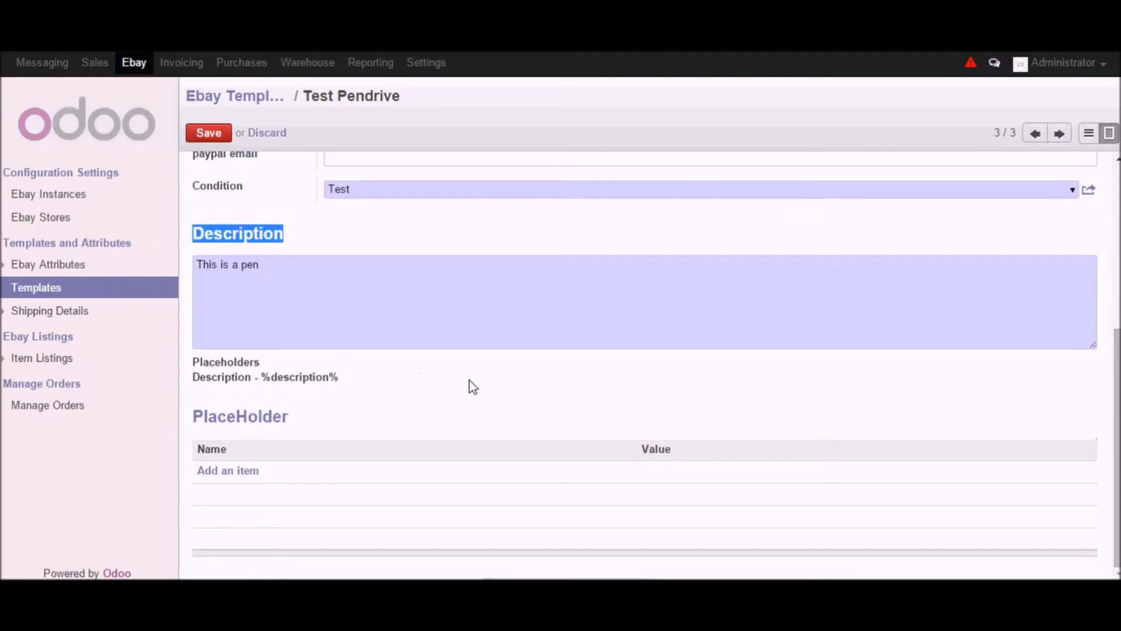
{"action": "left_click", "coordinate": [447, 380]}
{"action": "scroll", "coordinate": [509, 407], "scroll_direction": "up", "scroll_amount": 5}
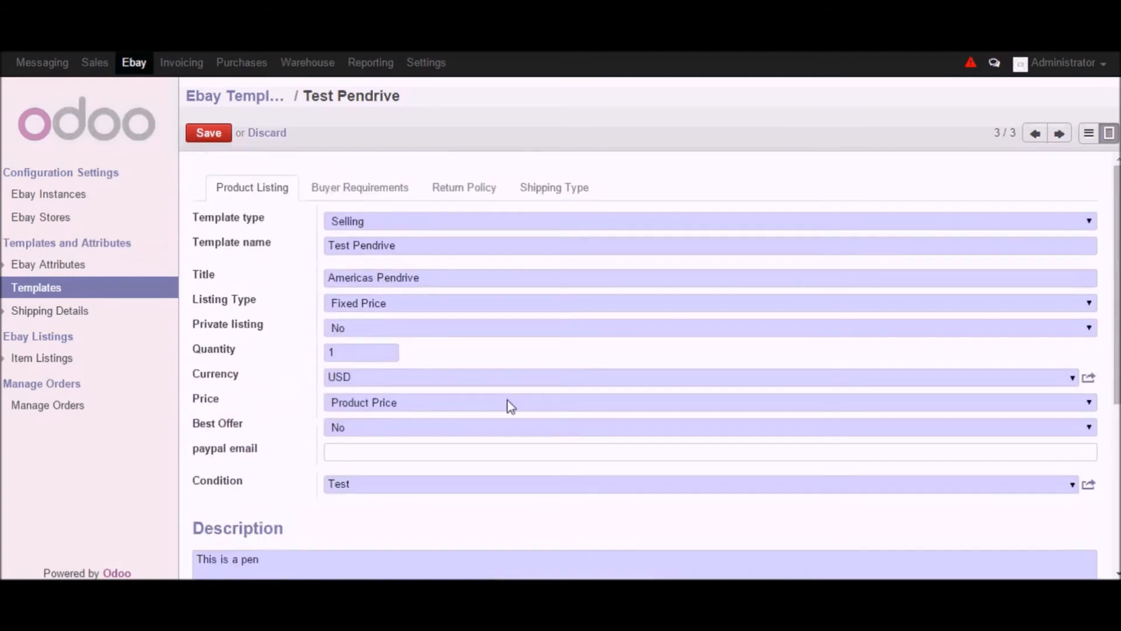
- Open the Return Policy tab and review the return policy choices and additional checkout instructions
{"action": "left_click", "coordinate": [478, 199]}
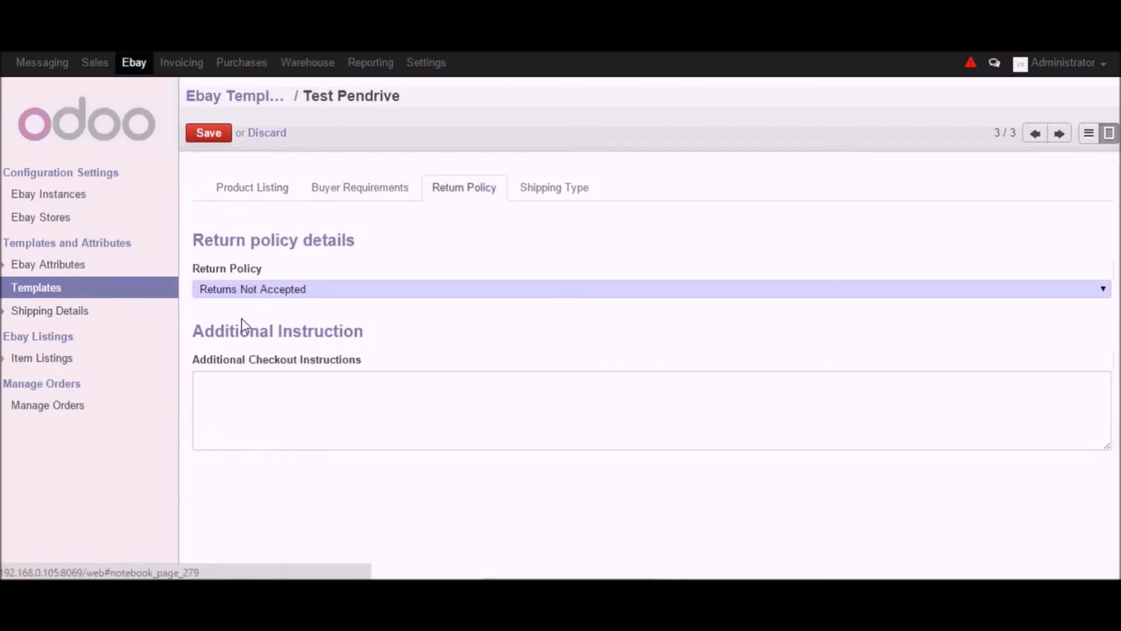
{"action": "left_click", "coordinate": [342, 290]}
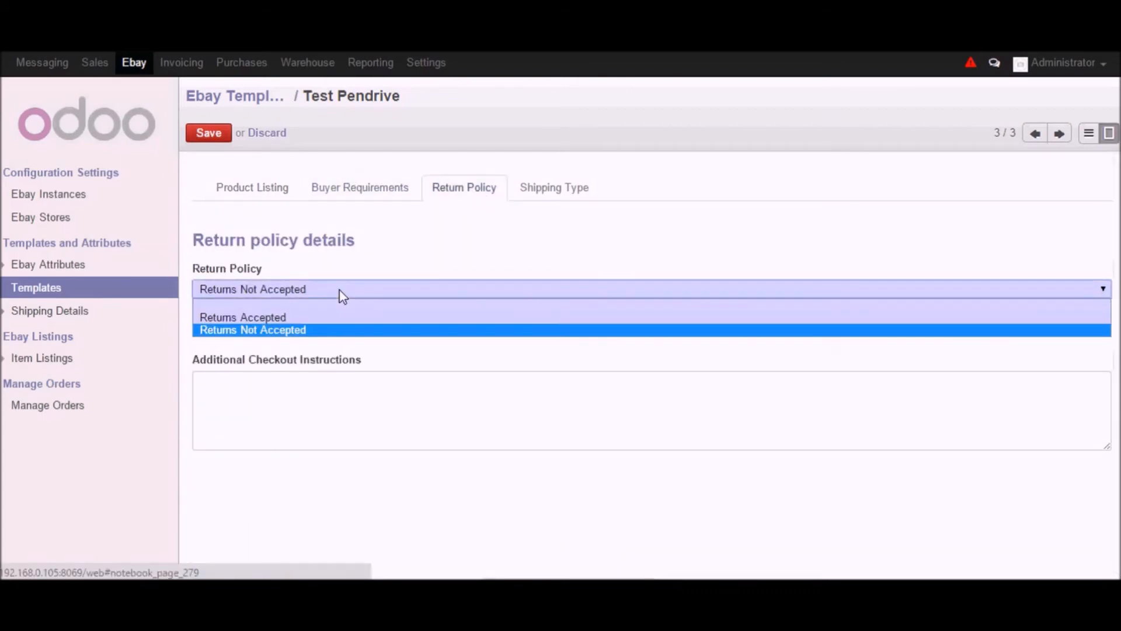
{"action": "left_click", "coordinate": [319, 330]}
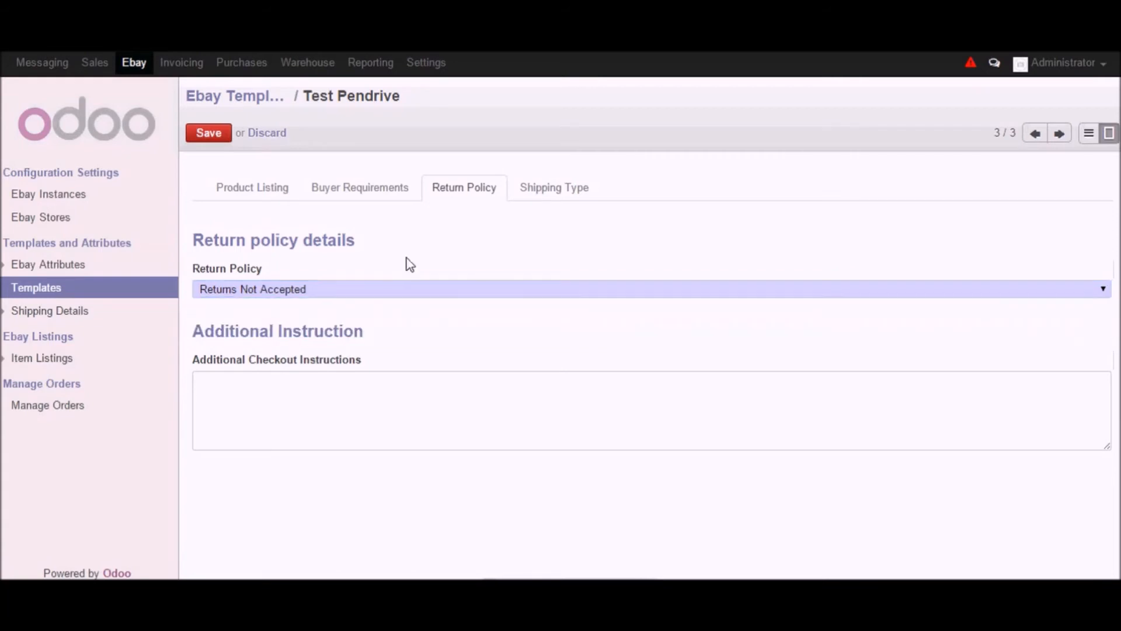
{"action": "left_click_drag", "start_coordinate": [361, 366], "coordinate": [191, 361]}
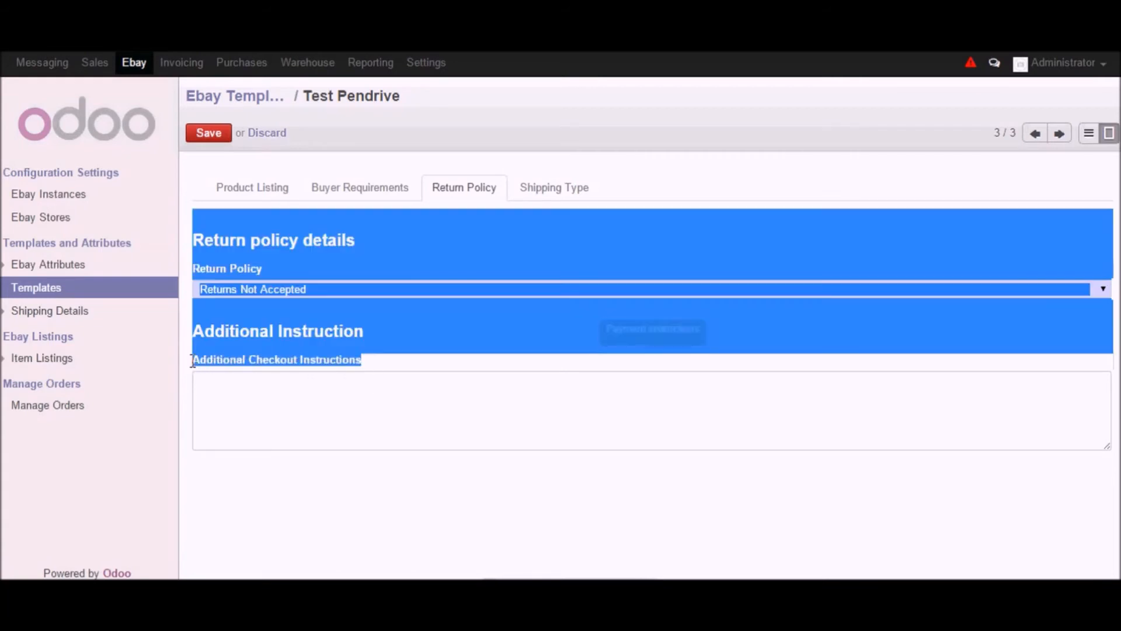
{"action": "left_click", "coordinate": [301, 366]}
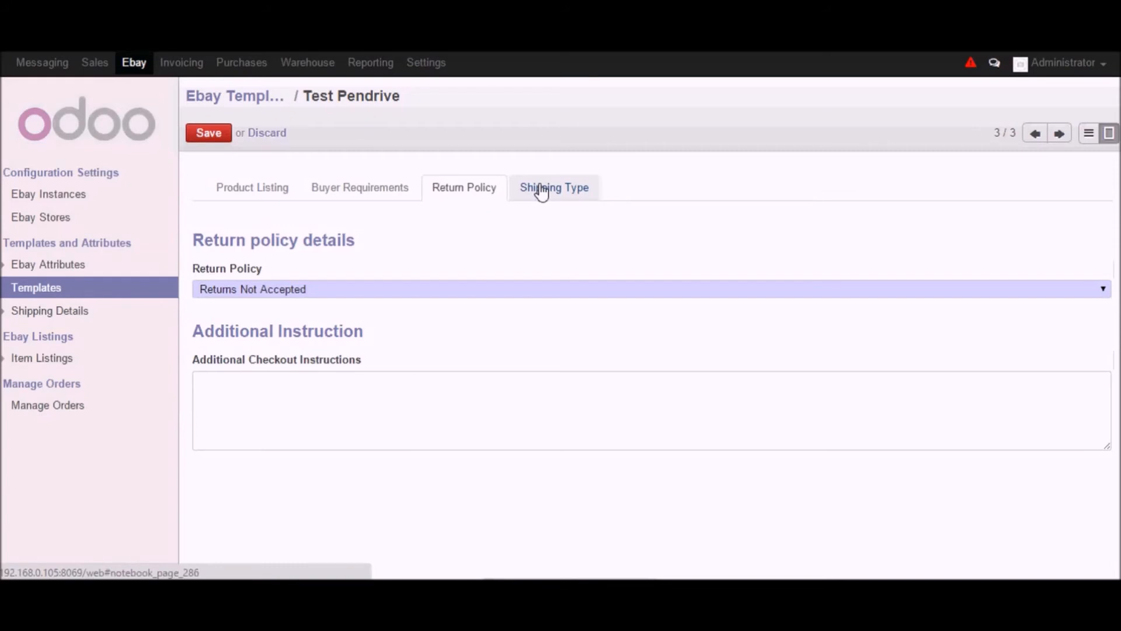
- Open the Shipping Type tab and examine the 1st service's free shipping option and available shipping services
{"action": "left_click", "coordinate": [538, 189]}
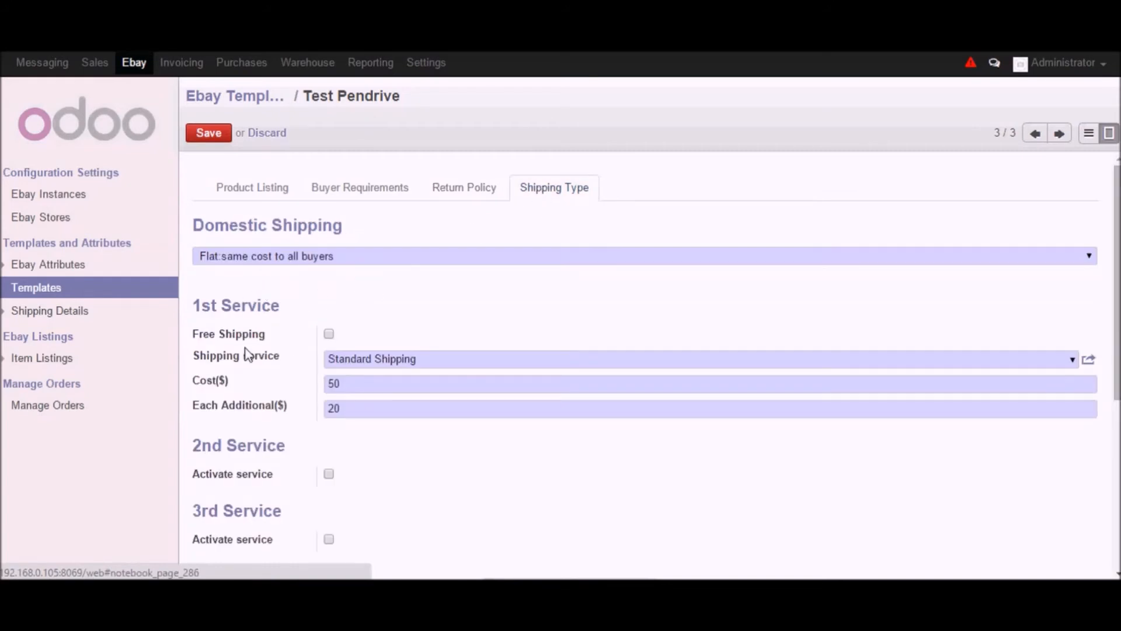
{"action": "scroll", "coordinate": [418, 325], "scroll_direction": "down", "scroll_amount": 1}
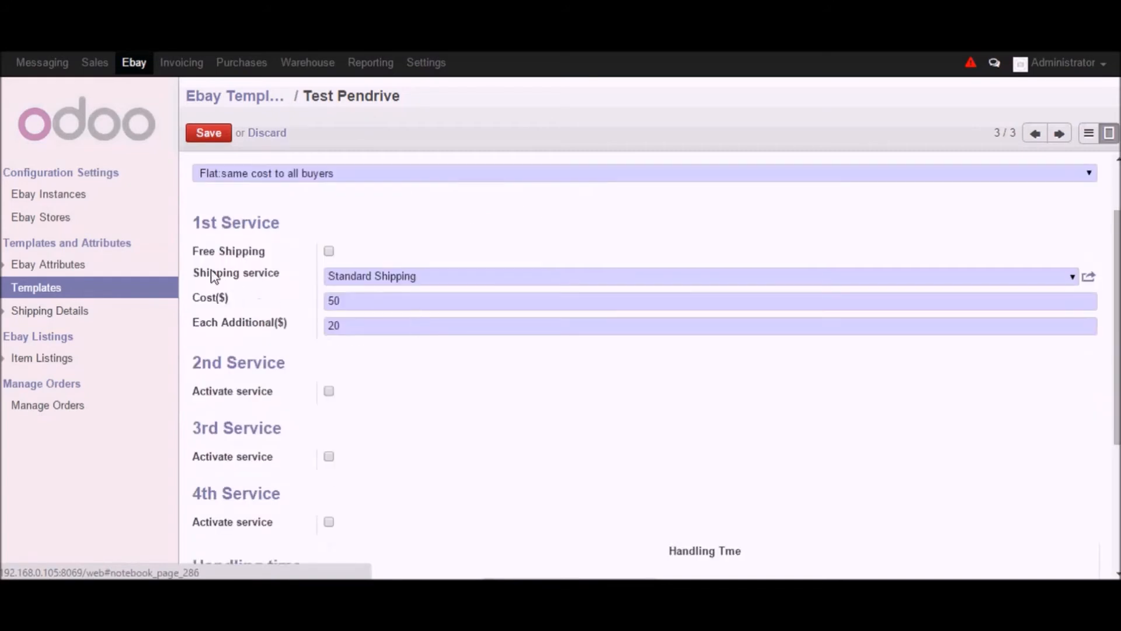
{"action": "left_click", "coordinate": [328, 251]}
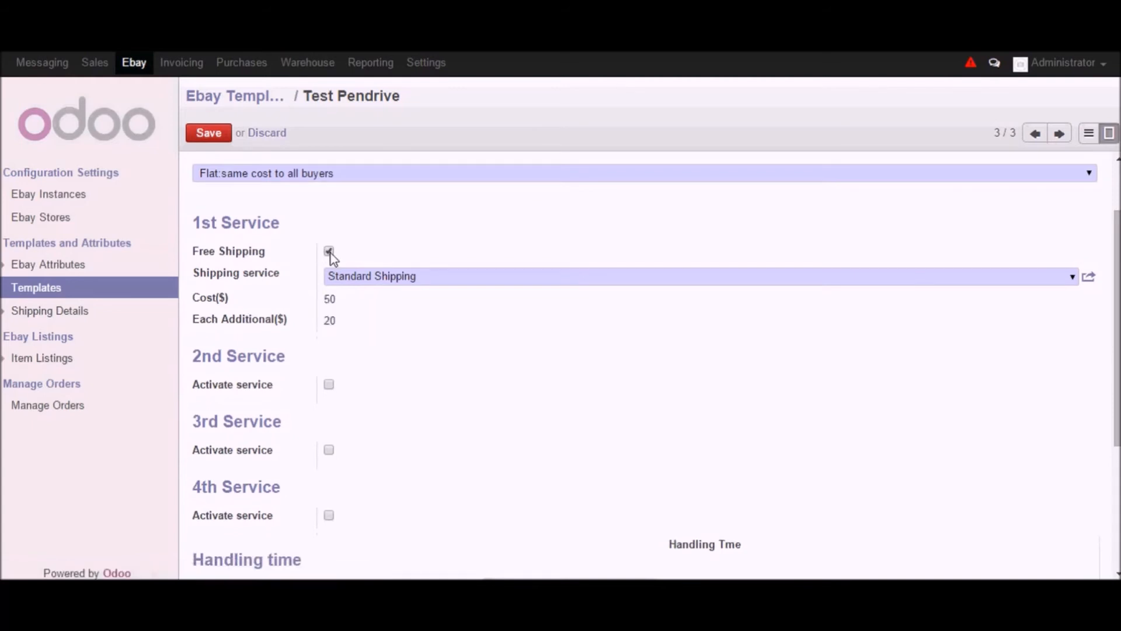
{"action": "left_click", "coordinate": [329, 252]}
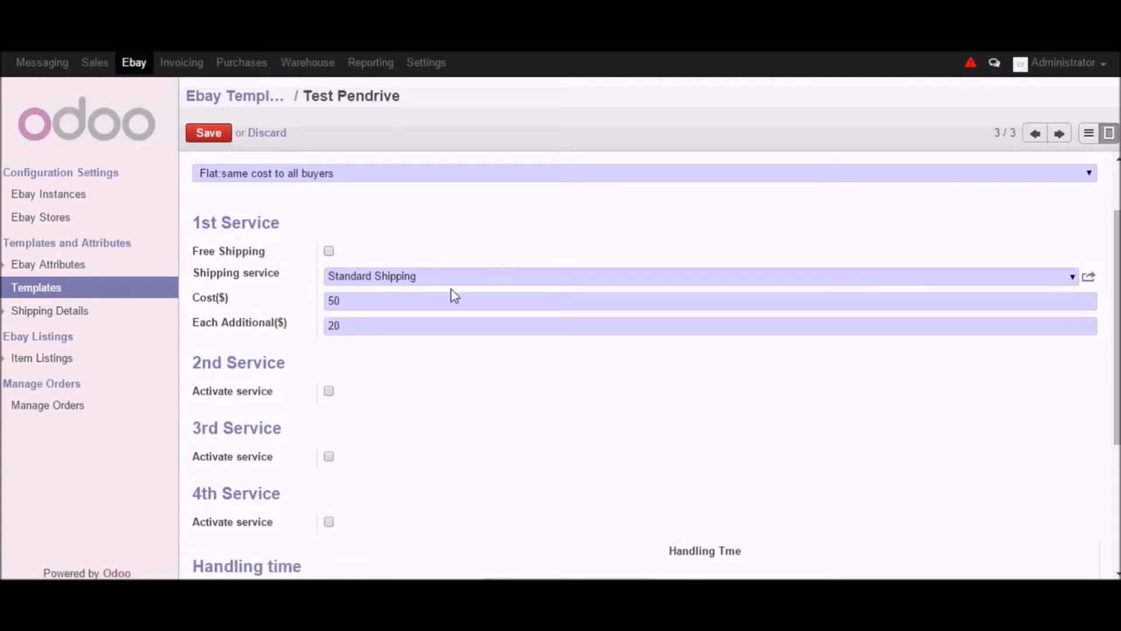
{"action": "left_click", "coordinate": [1078, 279]}
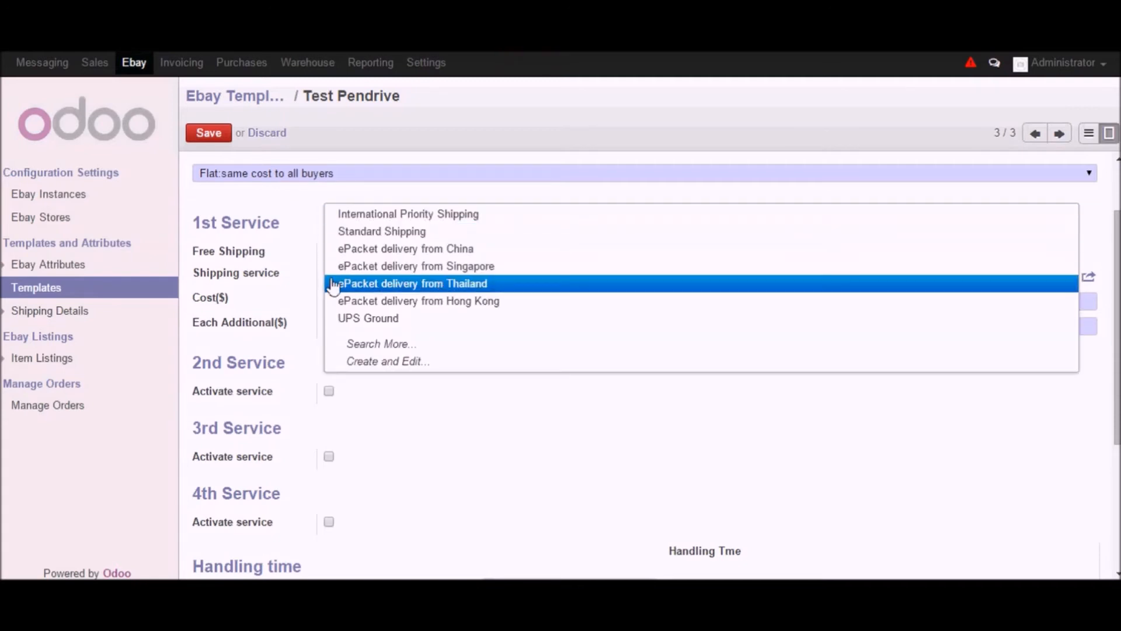
{"action": "left_click", "coordinate": [377, 303]}
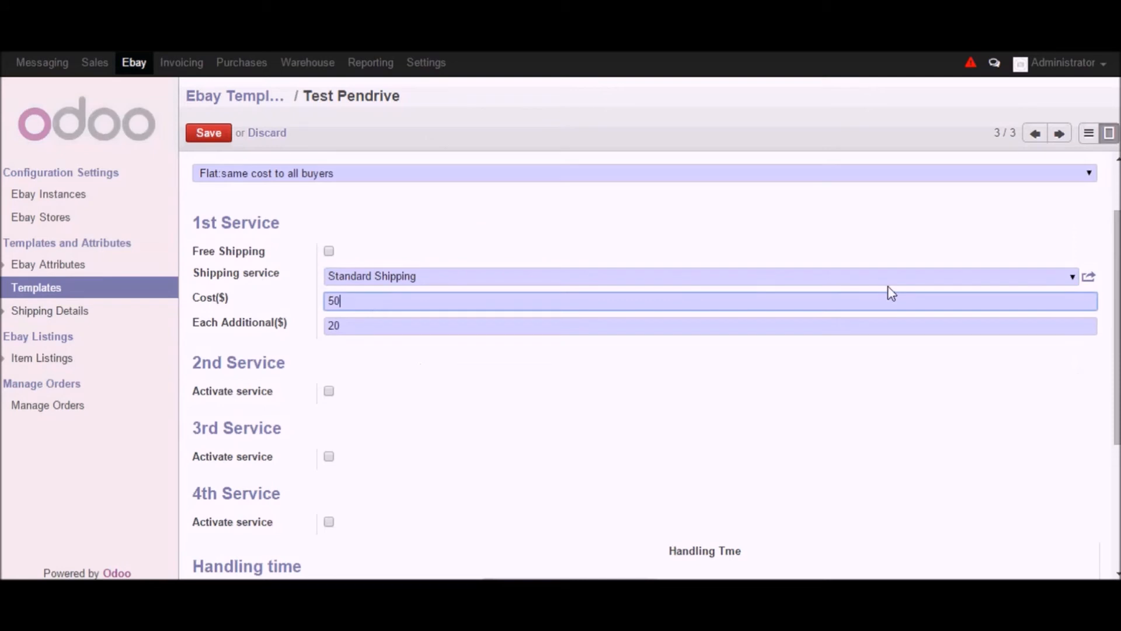
{"action": "left_click_drag", "start_coordinate": [300, 331], "coordinate": [206, 332]}
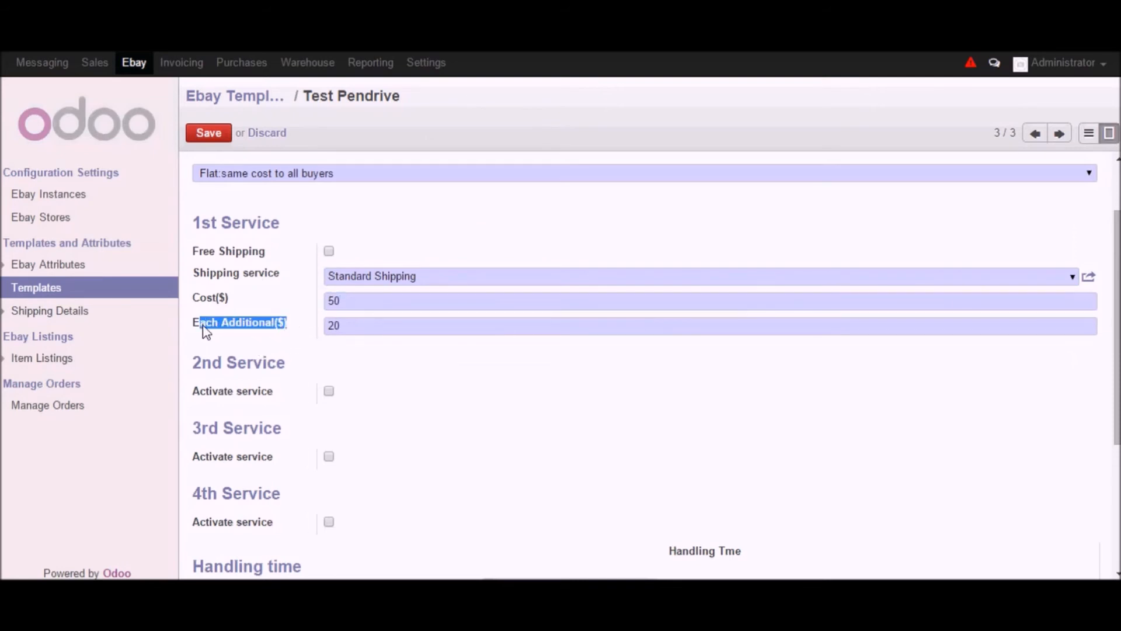
- Activate the 2nd shipping service, review handling time and international shipping options, then discard the template edits
{"action": "left_click", "coordinate": [330, 391]}
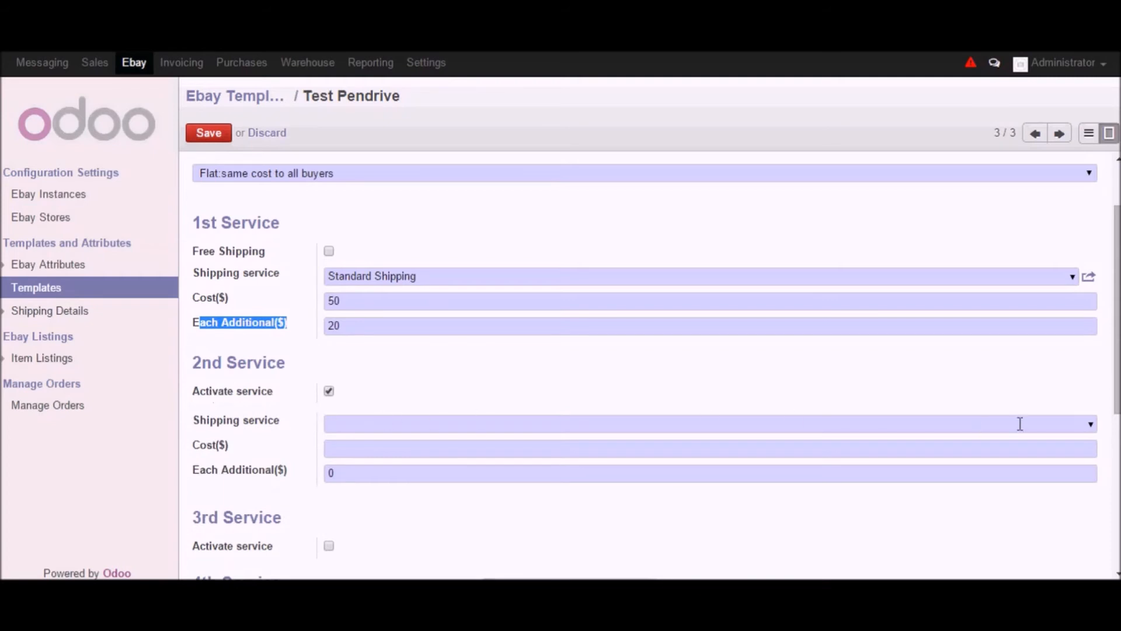
{"action": "left_click", "coordinate": [1092, 425]}
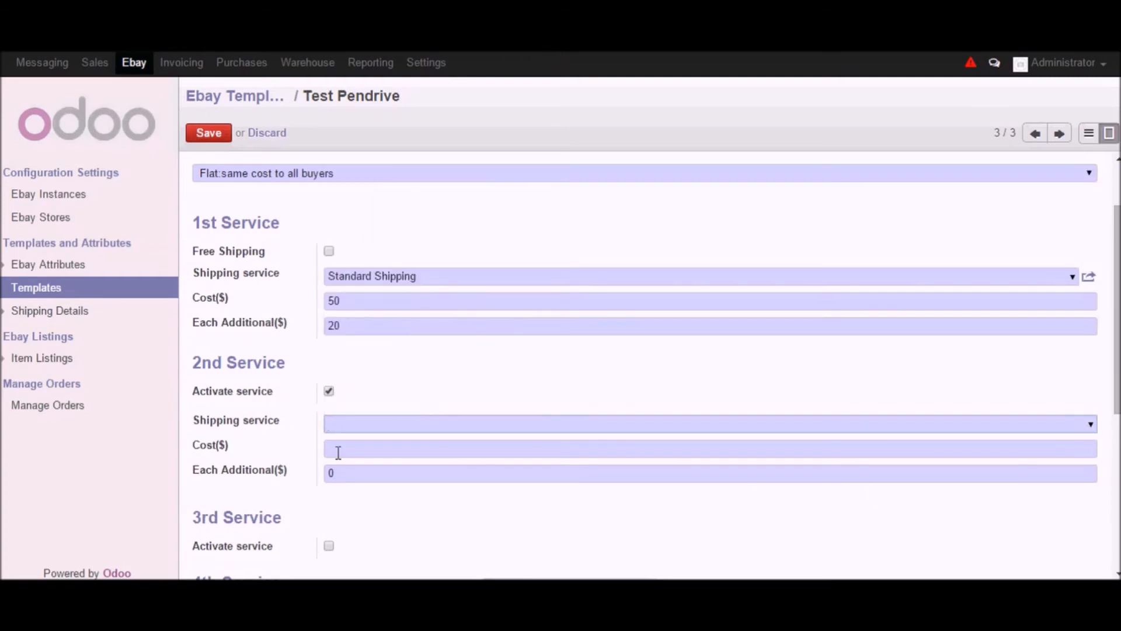
{"action": "scroll", "coordinate": [367, 496], "scroll_direction": "down", "scroll_amount": 4}
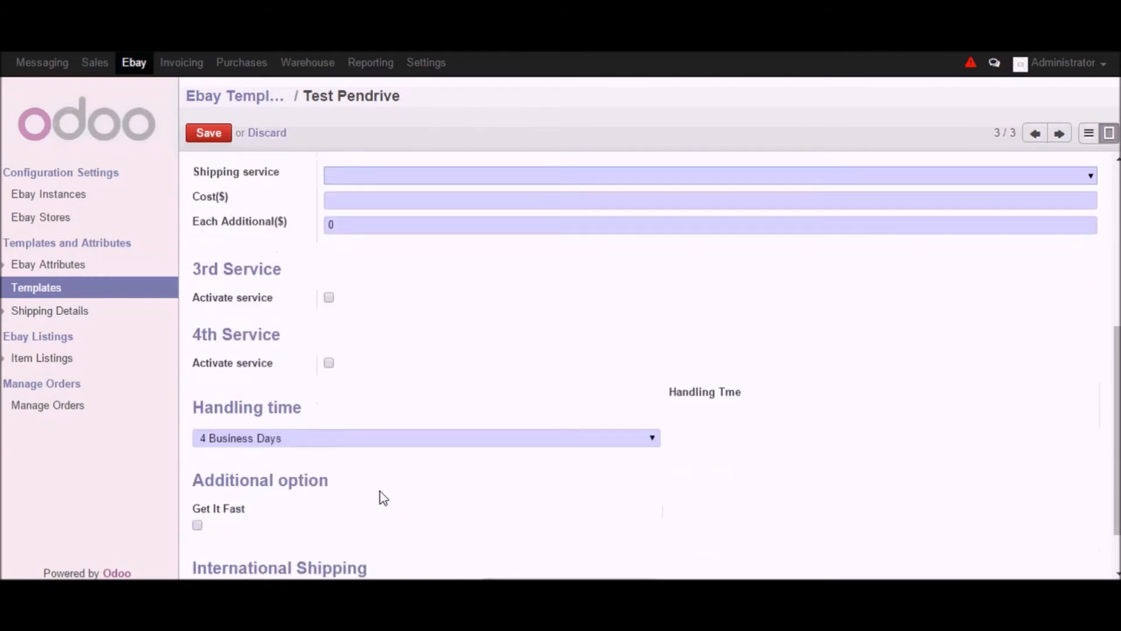
{"action": "left_click", "coordinate": [653, 439]}
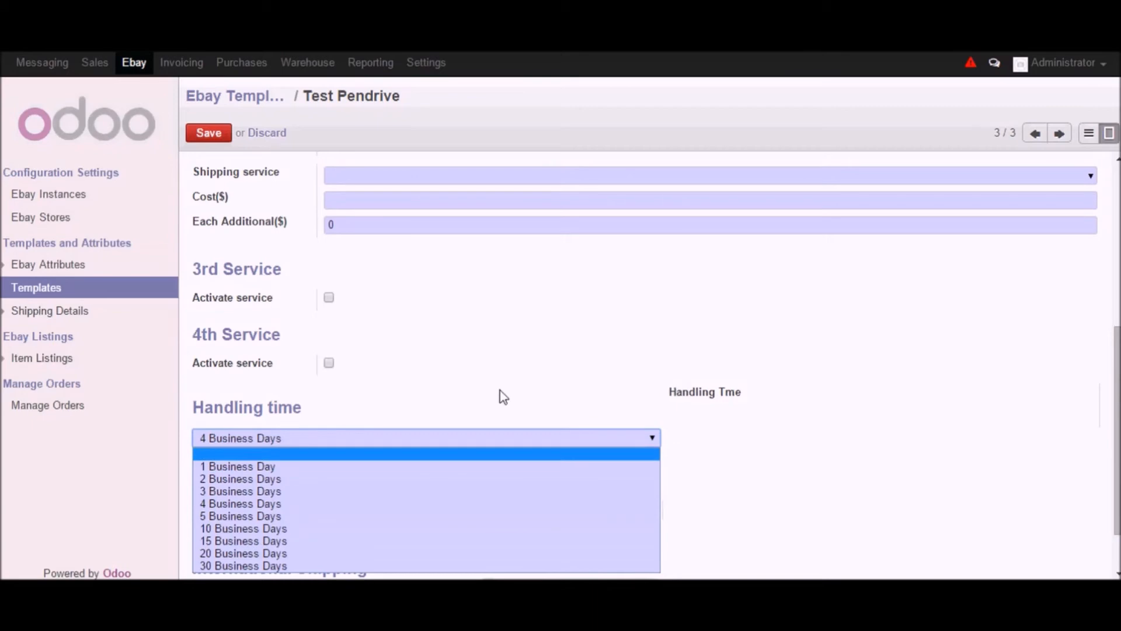
{"action": "left_click", "coordinate": [517, 382]}
{"action": "scroll", "coordinate": [558, 416], "scroll_direction": "down", "scroll_amount": 1}
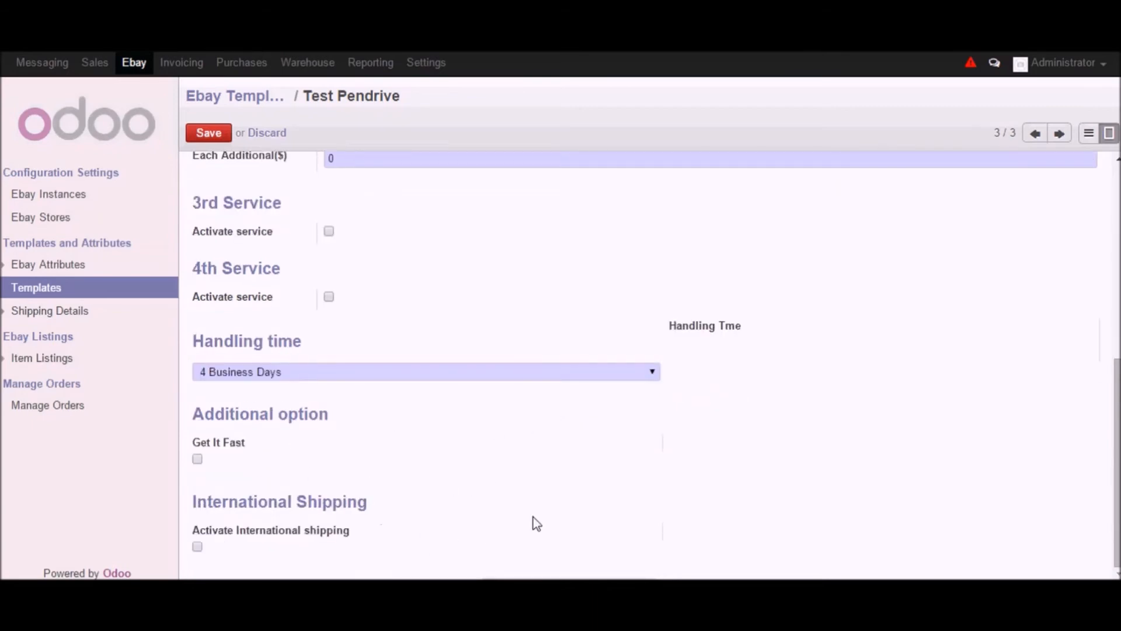
{"action": "scroll", "coordinate": [535, 518], "scroll_direction": "up", "scroll_amount": 6}
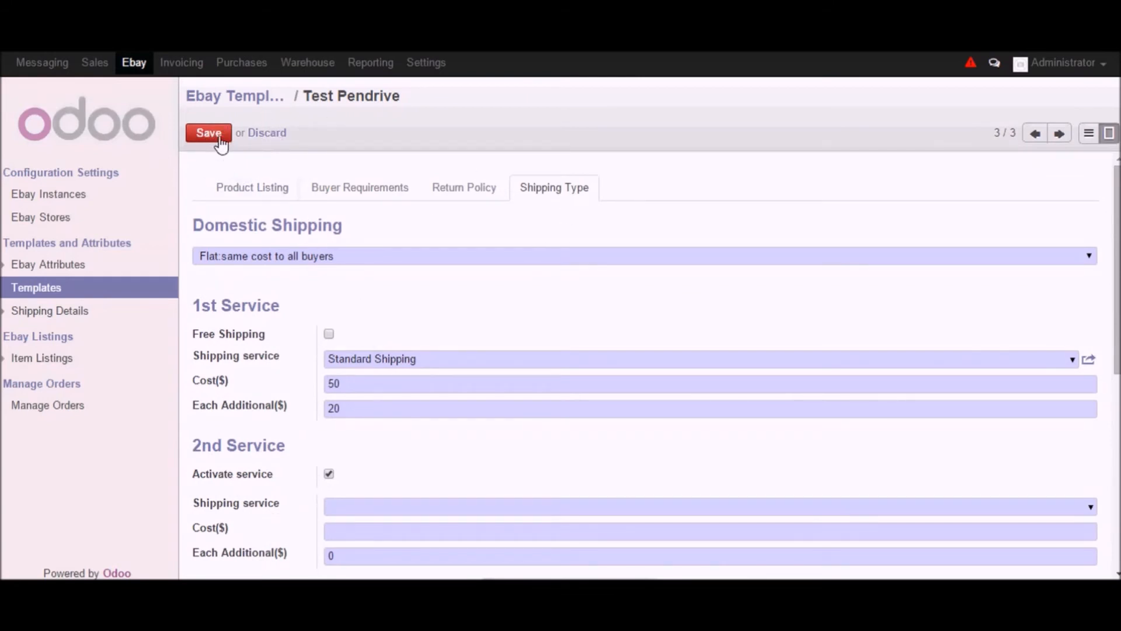
{"action": "left_click", "coordinate": [279, 134]}
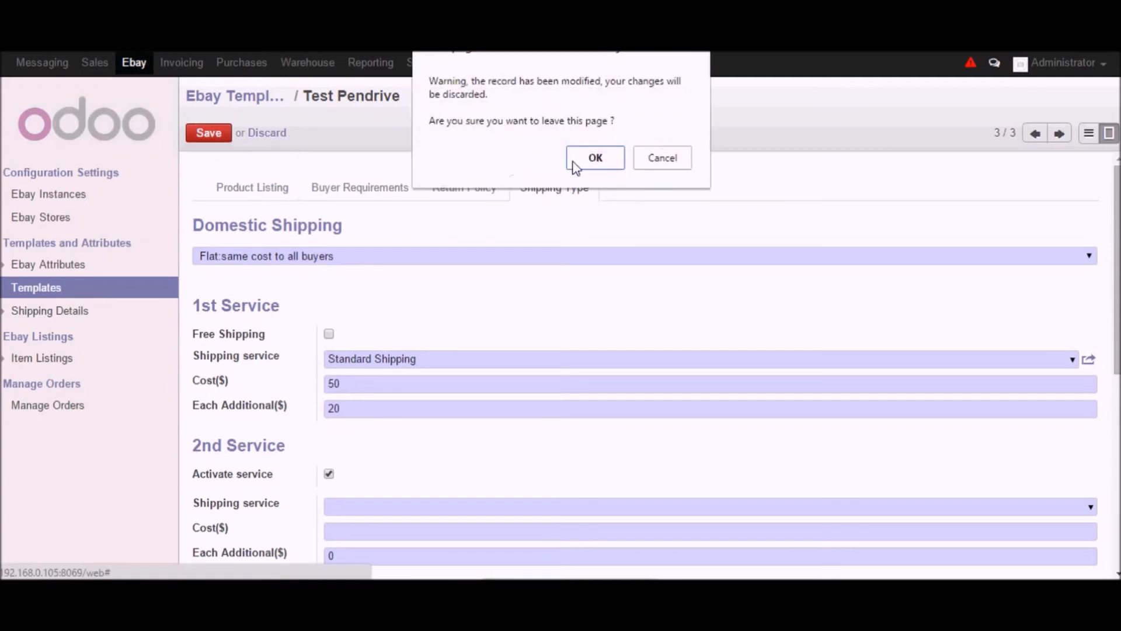
{"action": "left_click", "coordinate": [591, 160]}
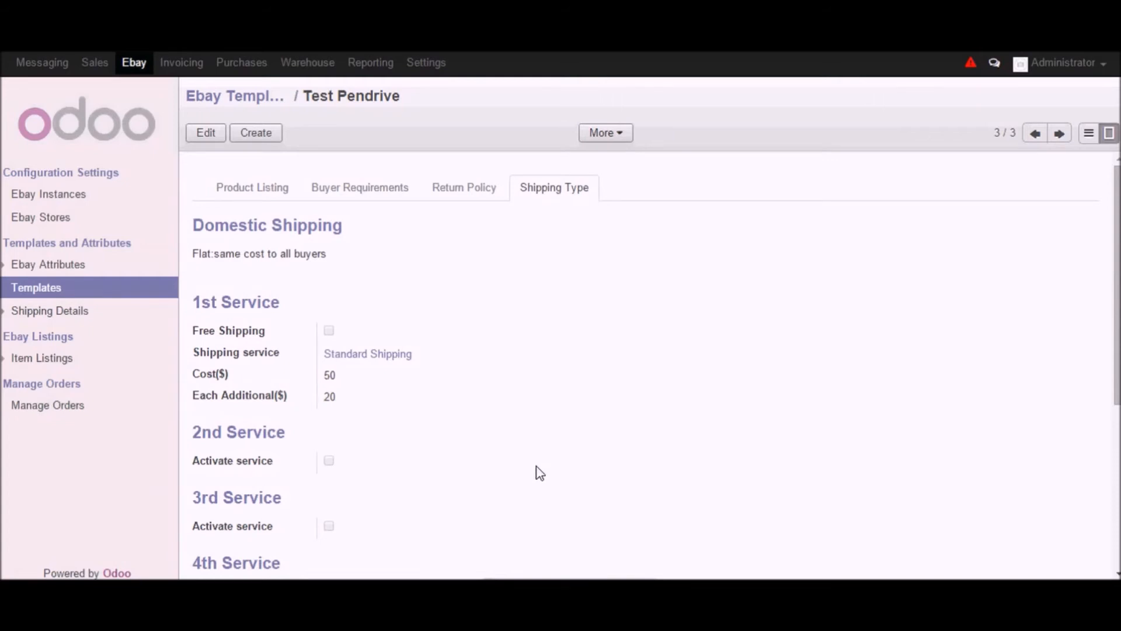
- Open the item listings list and open the Americas Pendrive product listing
{"action": "left_click", "coordinate": [38, 358]}
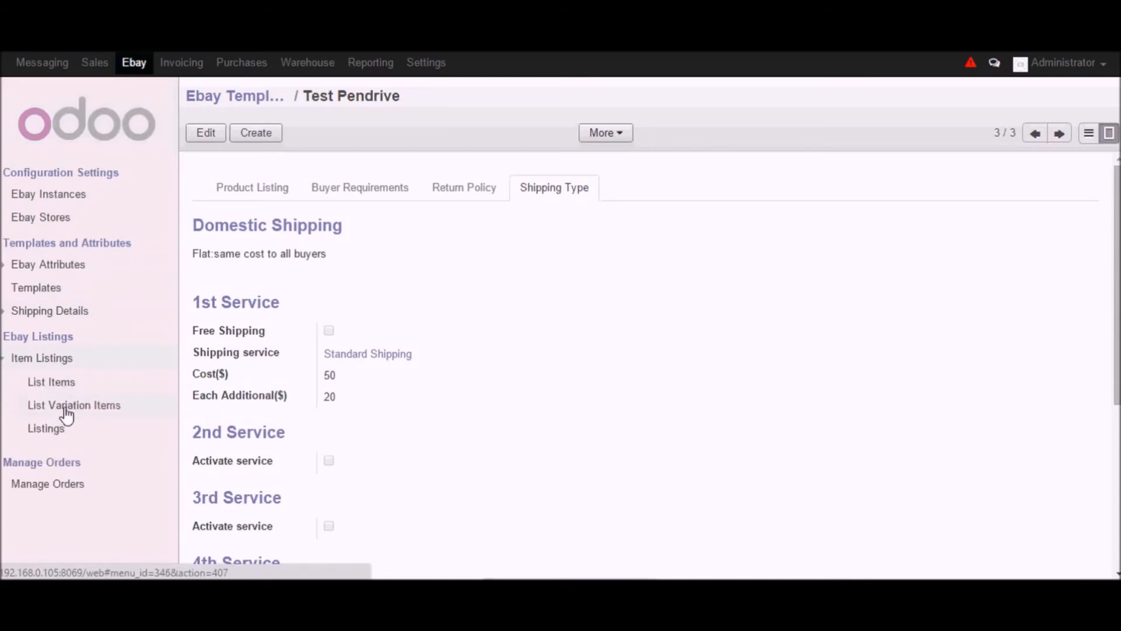
{"action": "left_click", "coordinate": [58, 387]}
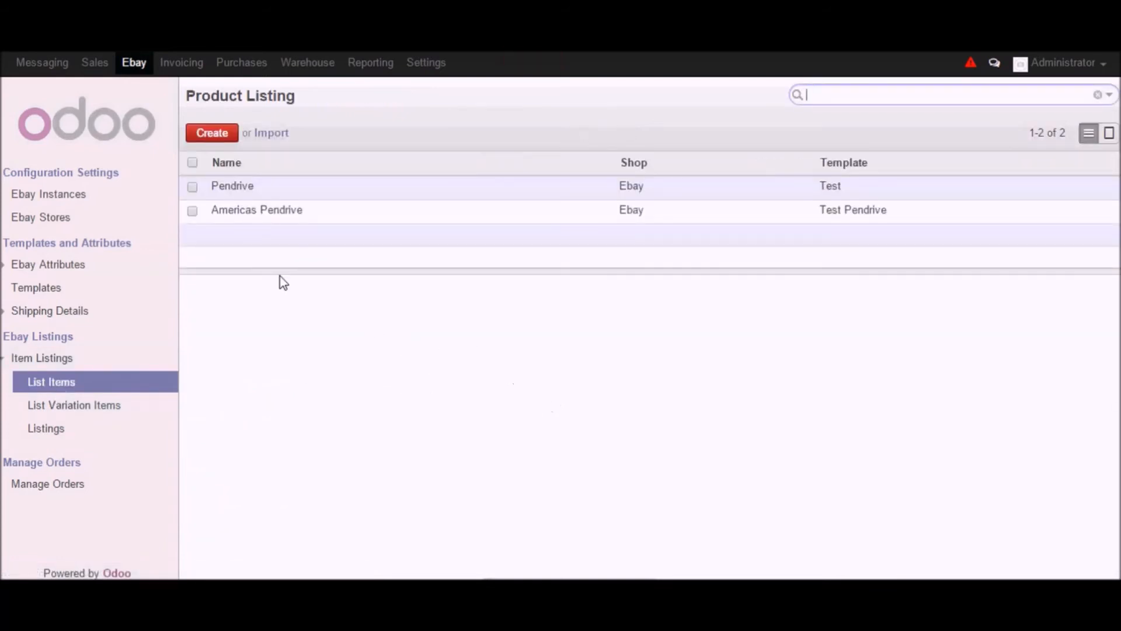
{"action": "left_click", "coordinate": [253, 216]}
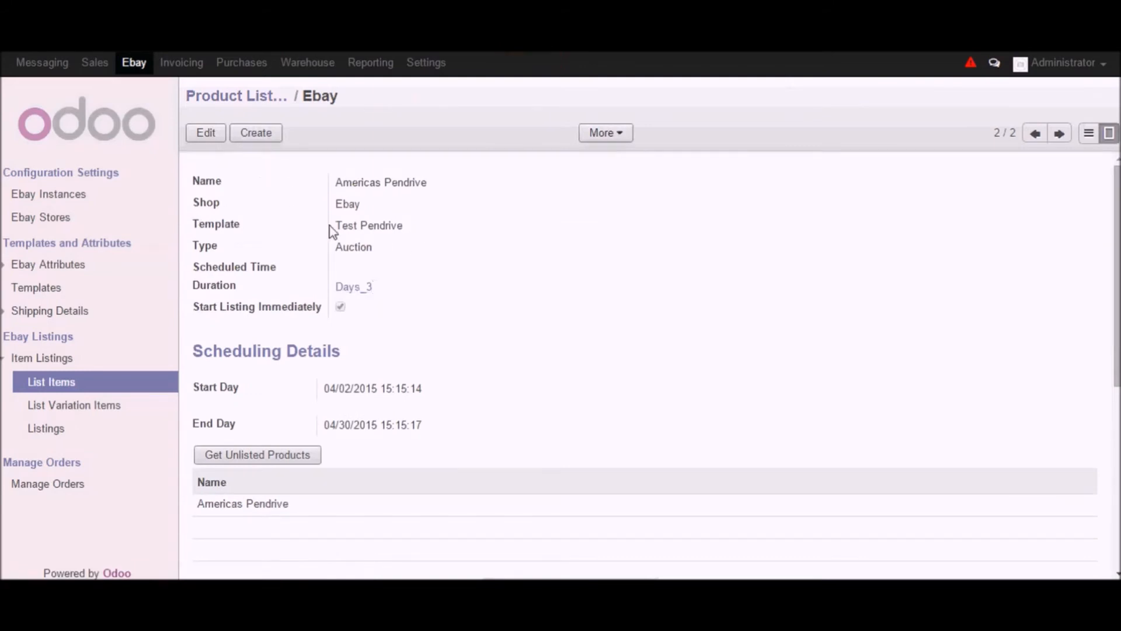
- Edit the Americas Pendrive listing and review the shop, template and type choices, keeping Ebay, Test Pendrive and Auction
{"action": "left_click", "coordinate": [216, 134]}
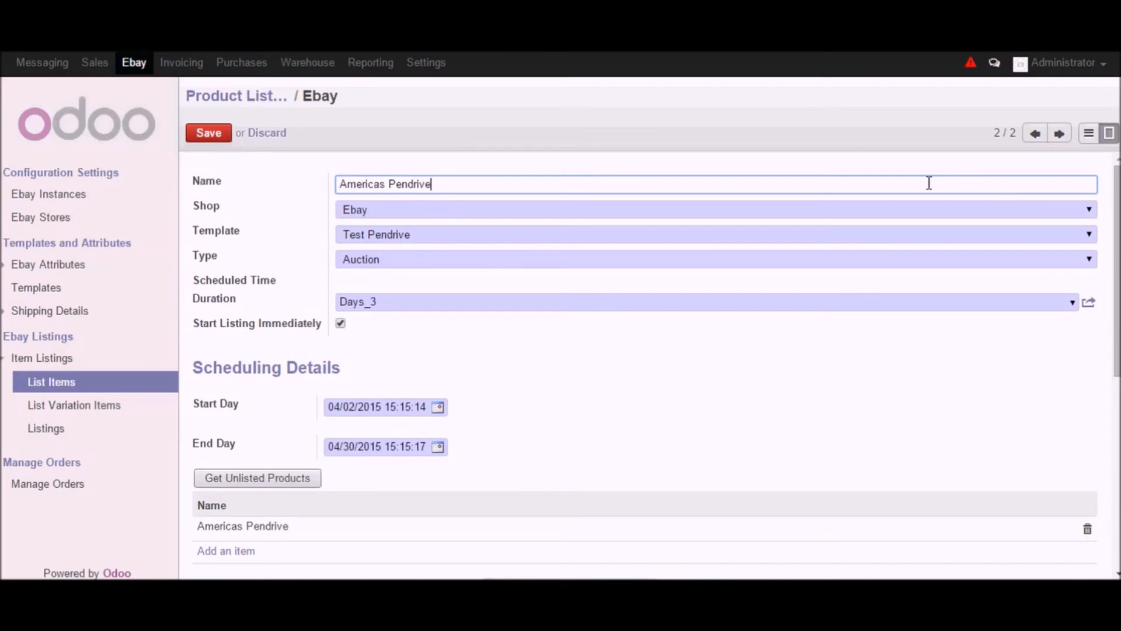
{"action": "left_click_drag", "start_coordinate": [443, 190], "coordinate": [290, 189]}
{"action": "left_click", "coordinate": [380, 209]}
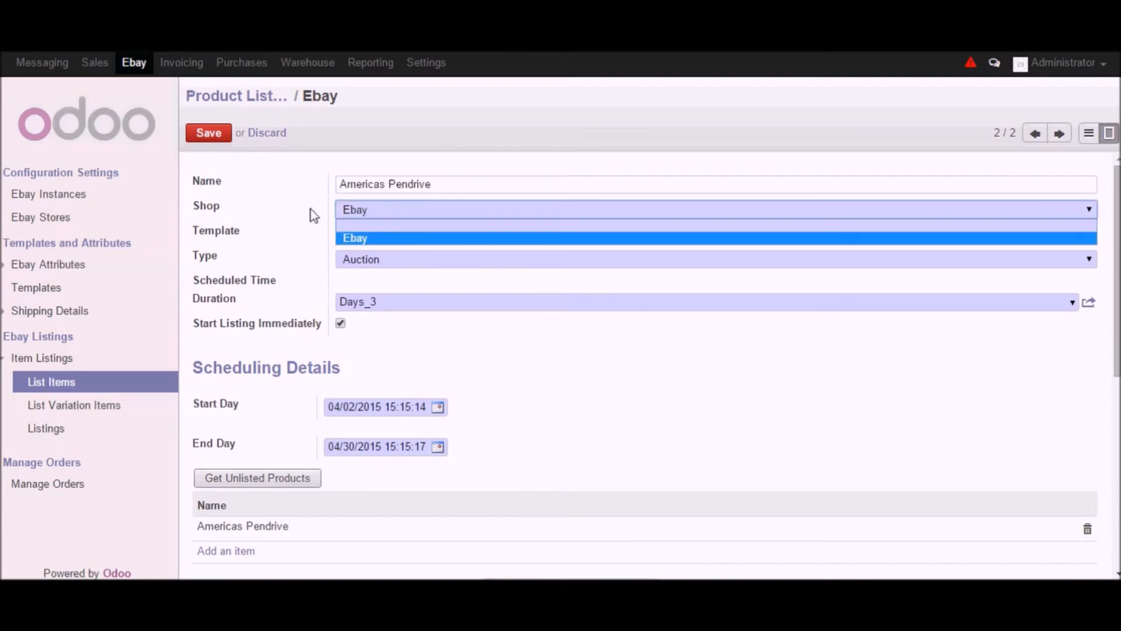
{"action": "left_click", "coordinate": [393, 240]}
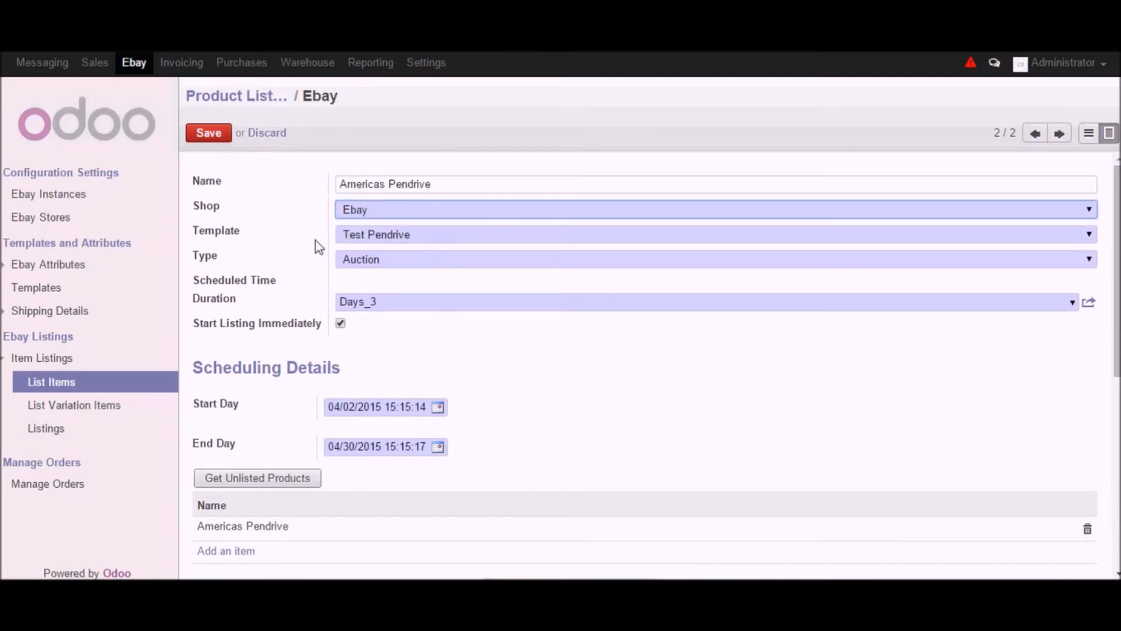
{"action": "left_click", "coordinate": [392, 240]}
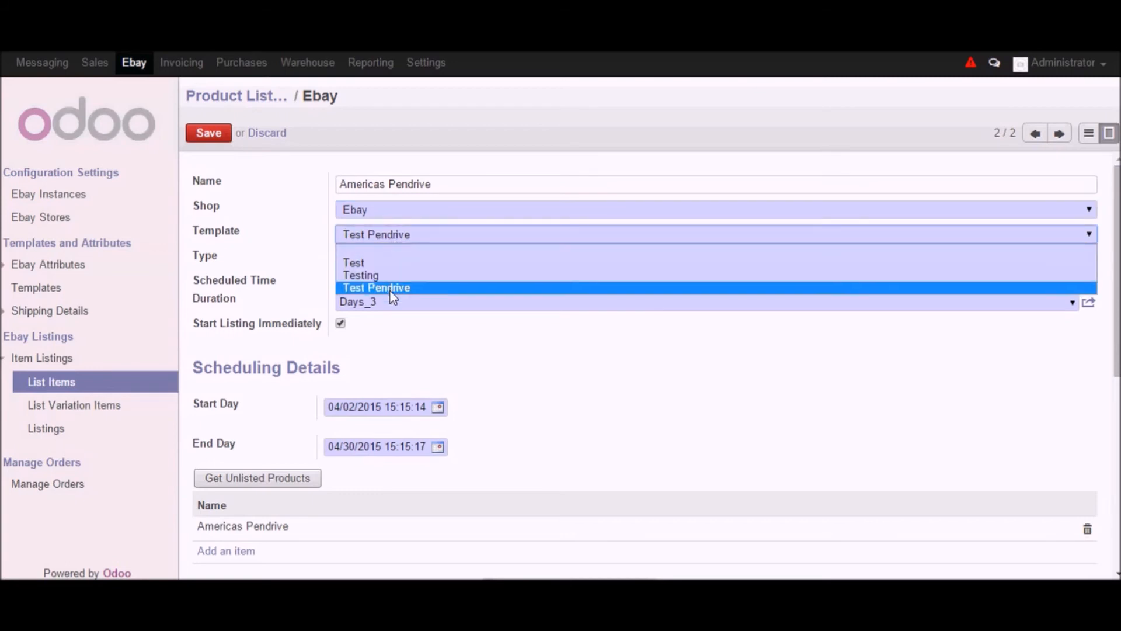
{"action": "left_click", "coordinate": [390, 288]}
{"action": "left_click", "coordinate": [391, 263]}
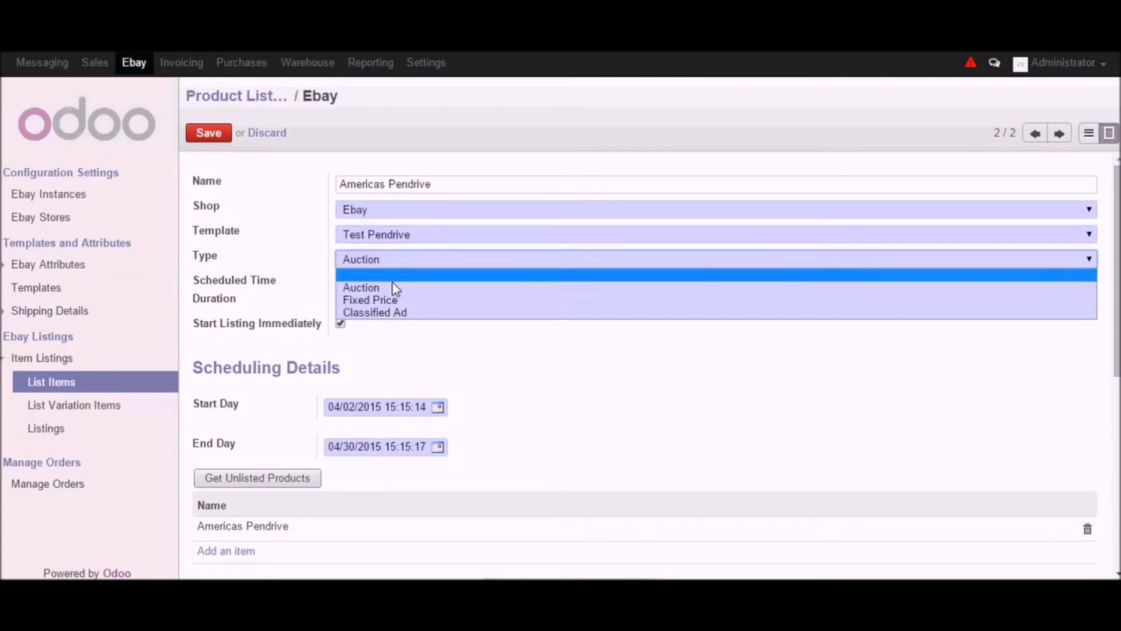
{"action": "left_click", "coordinate": [308, 281]}
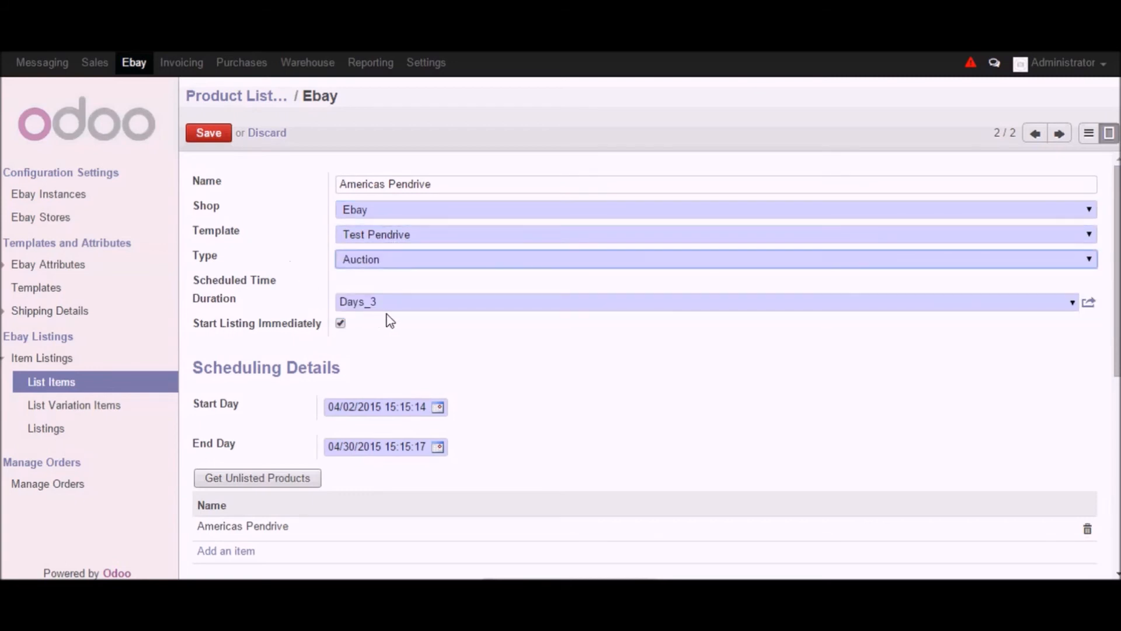
- Review the listing's duration options and the Start Listing Immediately setting
{"action": "scroll", "coordinate": [425, 342], "scroll_direction": "down", "scroll_amount": 2}
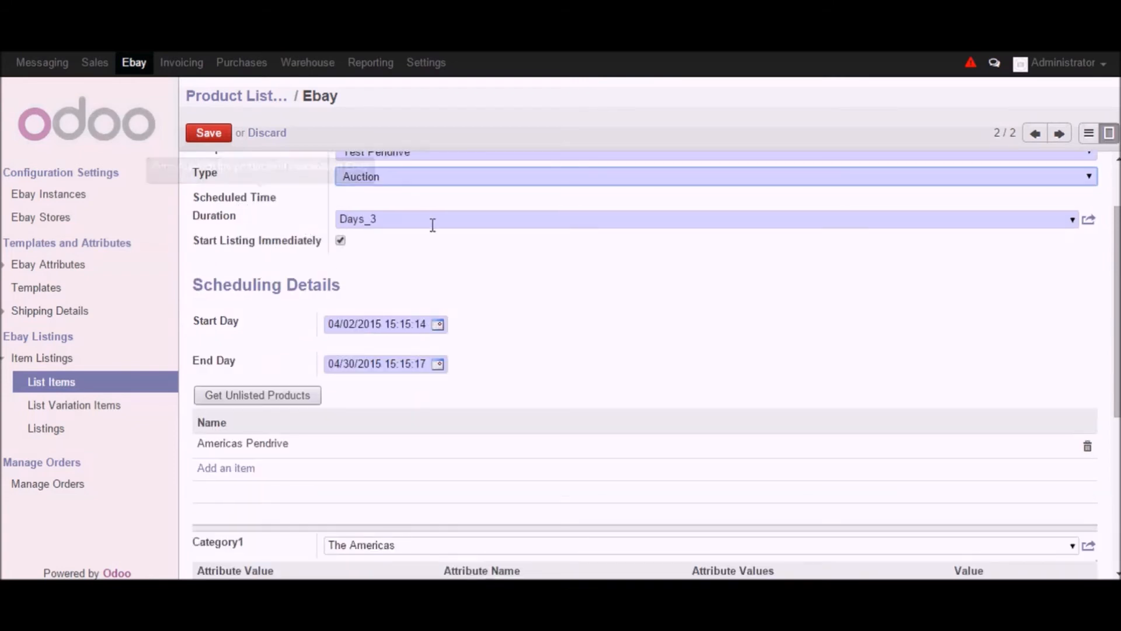
{"action": "left_click", "coordinate": [1072, 220]}
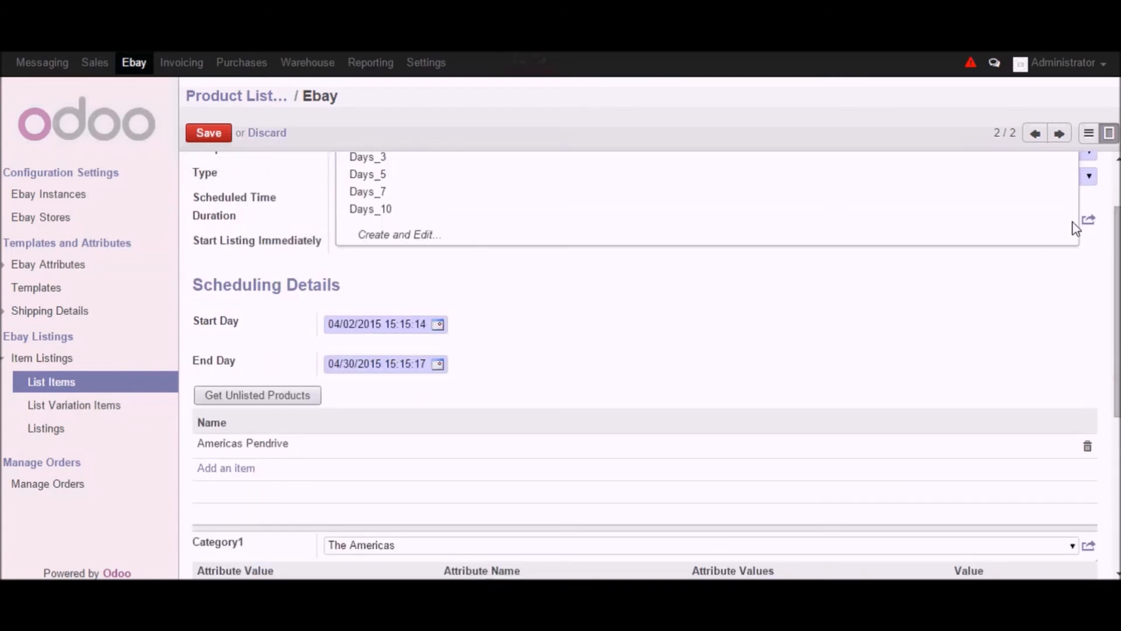
{"action": "scroll", "coordinate": [846, 288], "scroll_direction": "up", "scroll_amount": 2}
{"action": "left_click", "coordinate": [409, 374]}
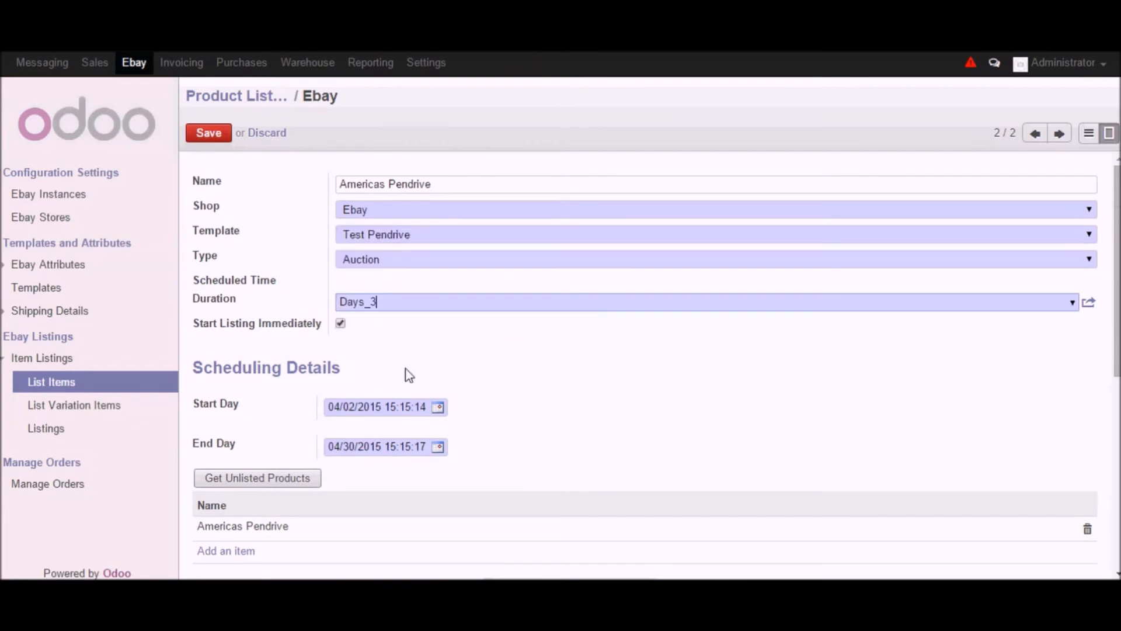
{"action": "left_click", "coordinate": [340, 325]}
{"action": "left_click", "coordinate": [341, 329]}
{"action": "scroll", "coordinate": [283, 354], "scroll_direction": "down", "scroll_amount": 2}
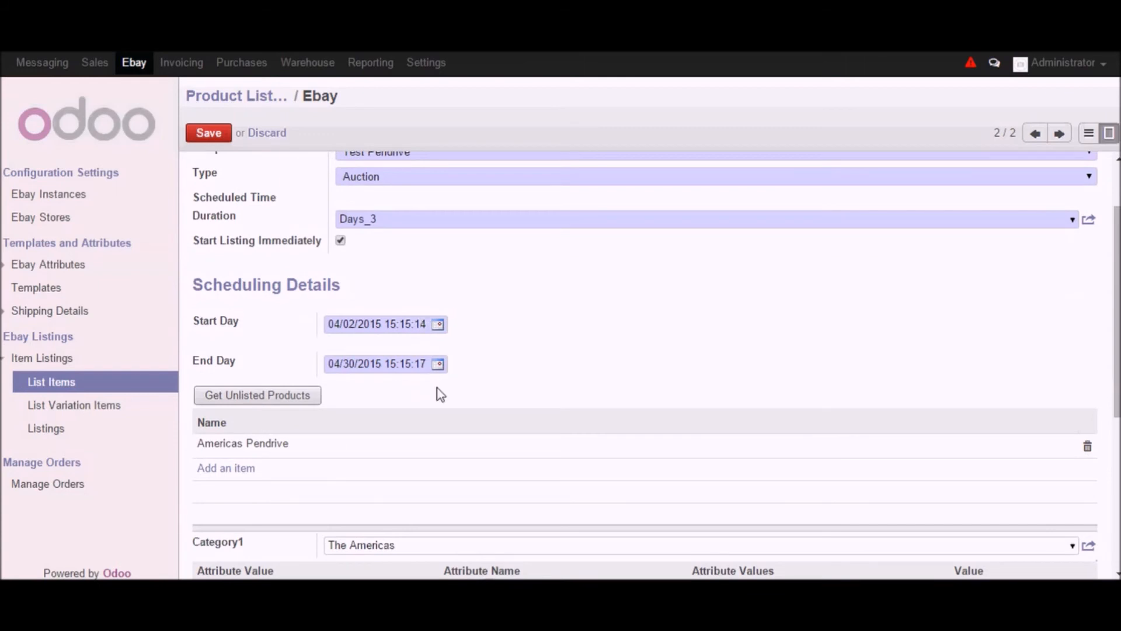
{"action": "scroll", "coordinate": [503, 418], "scroll_direction": "down", "scroll_amount": 2}
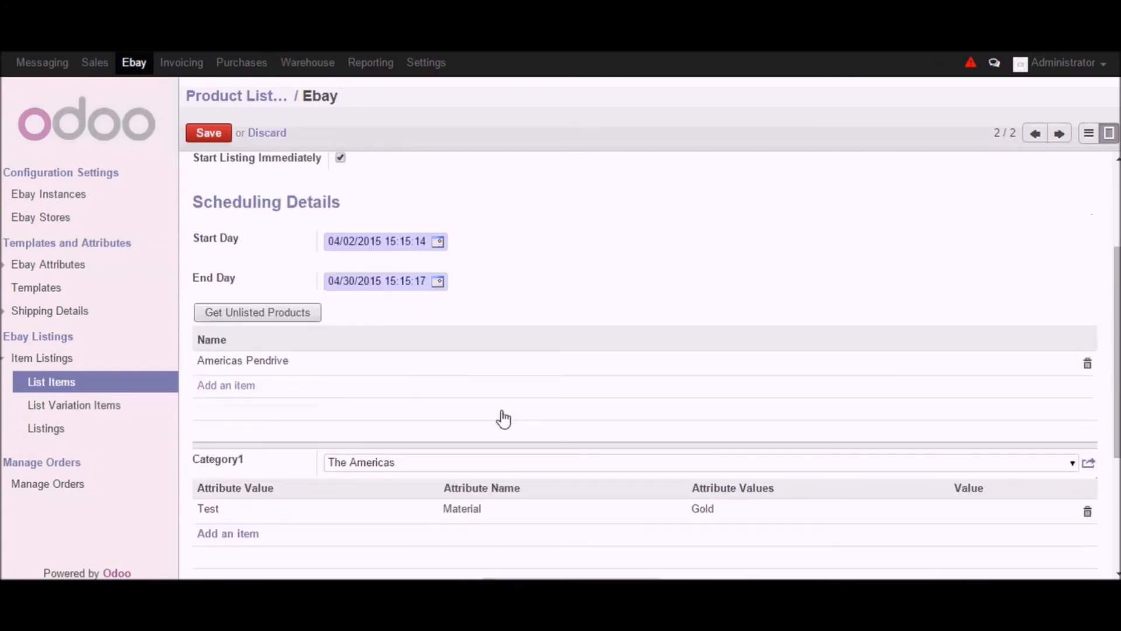
- Get the unlisted products and check Americas Pendrive in the product selection list
{"action": "left_click", "coordinate": [240, 315]}
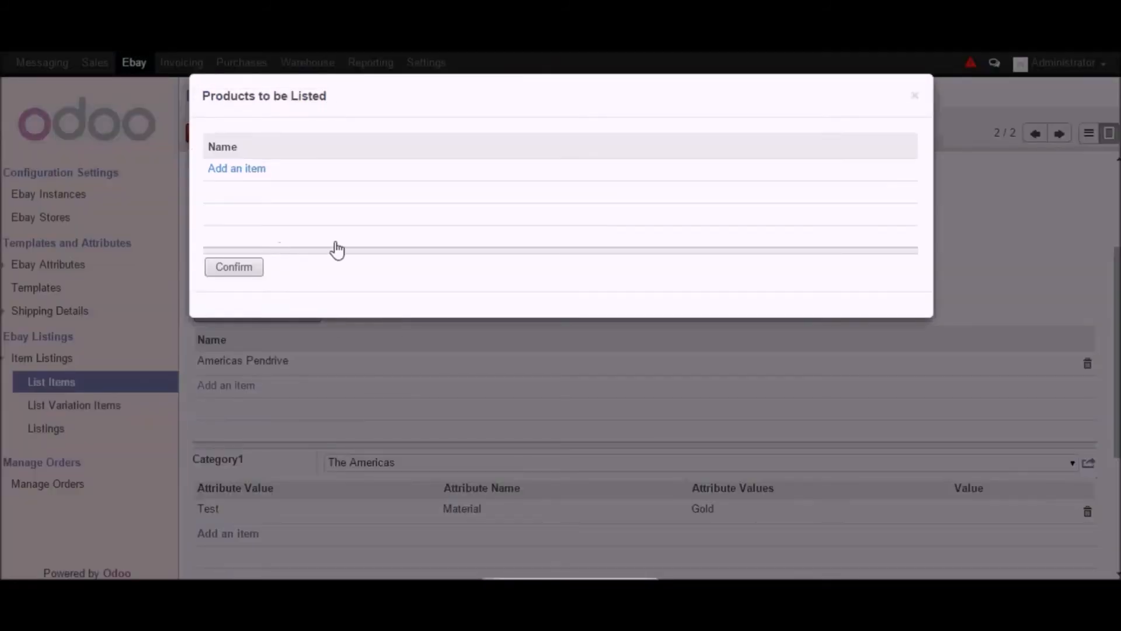
{"action": "left_click", "coordinate": [237, 171]}
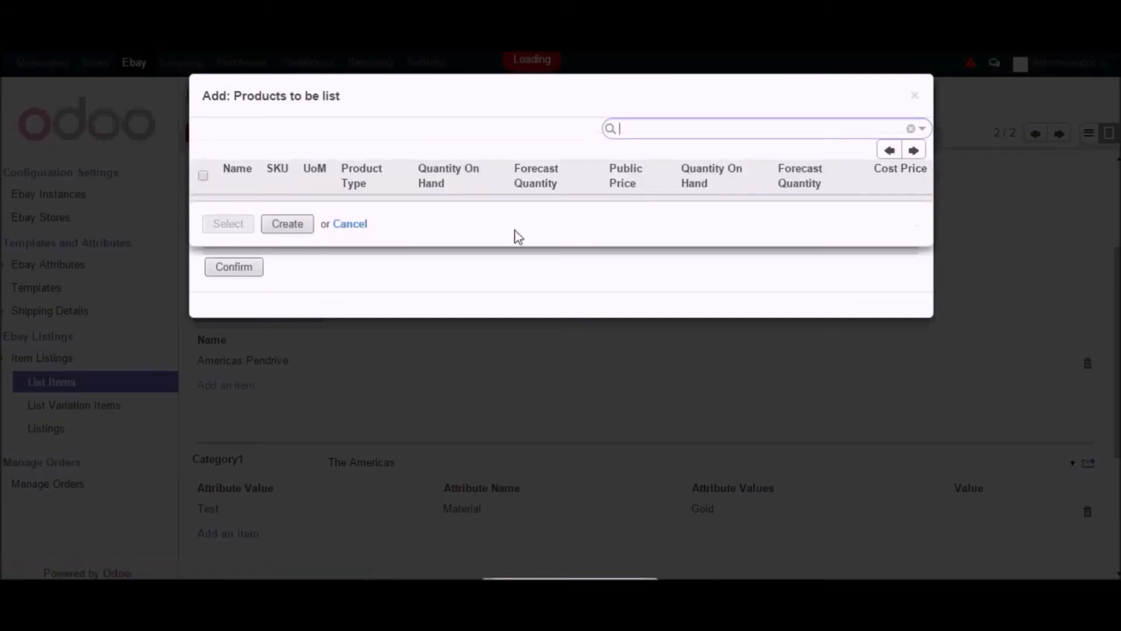
{"action": "scroll", "coordinate": [280, 368], "scroll_direction": "down", "scroll_amount": 2}
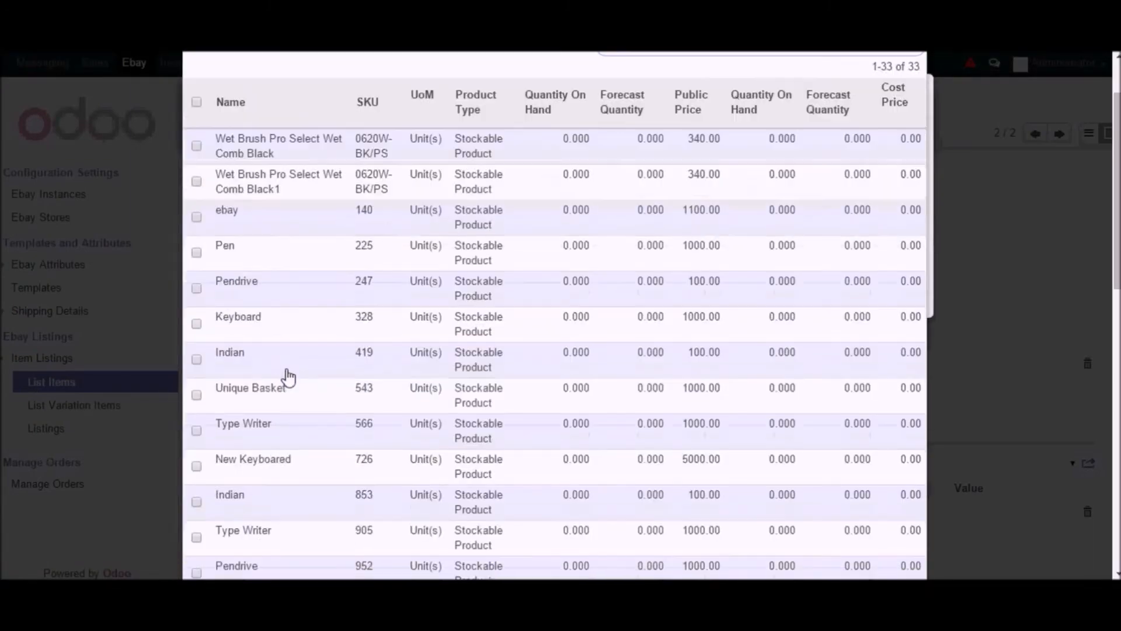
{"action": "scroll", "coordinate": [288, 378], "scroll_direction": "down", "scroll_amount": 2}
{"action": "scroll", "coordinate": [266, 386], "scroll_direction": "down", "scroll_amount": 2}
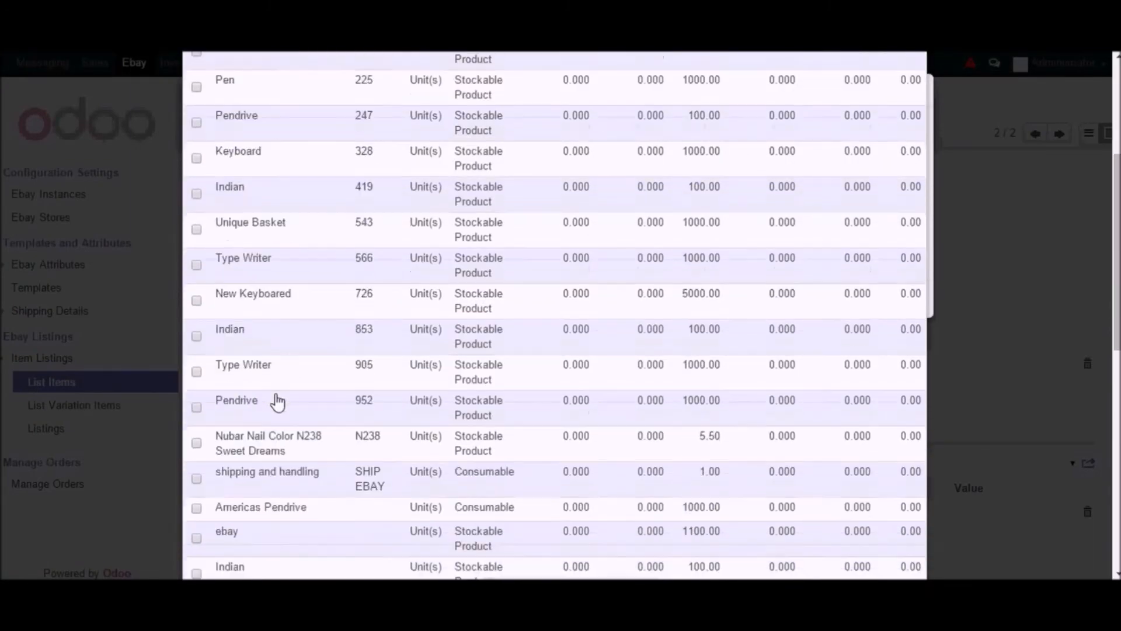
{"action": "scroll", "coordinate": [274, 469], "scroll_direction": "down", "scroll_amount": 2}
{"action": "left_click", "coordinate": [197, 425]}
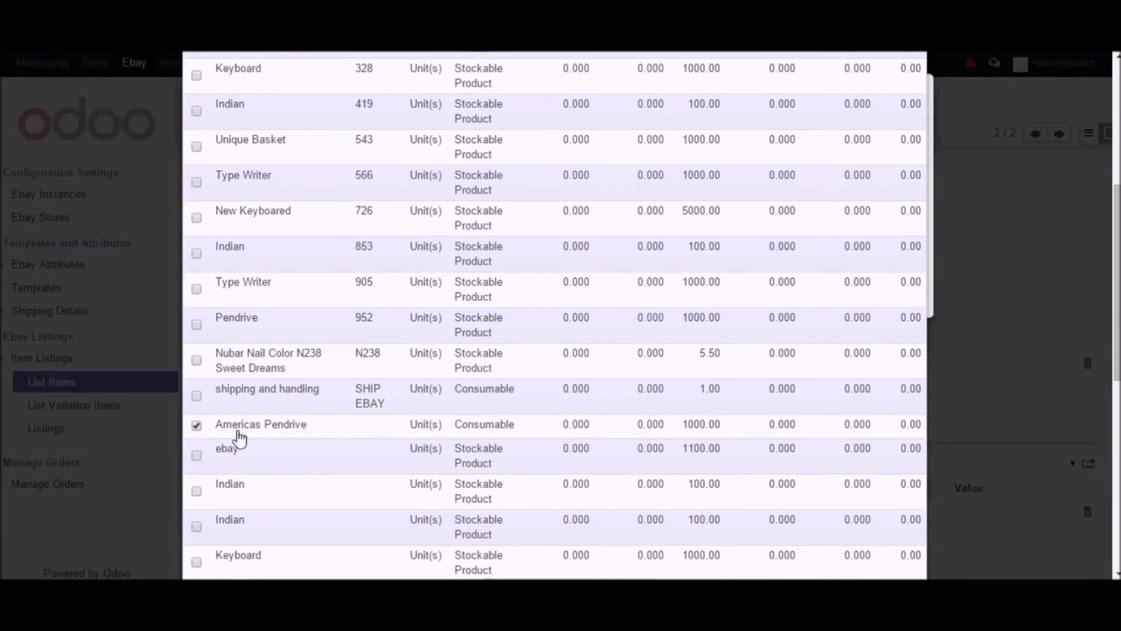
- Add the selected Americas Pendrive to the products to be listed and confirm
{"action": "scroll", "coordinate": [628, 501], "scroll_direction": "down", "scroll_amount": 2}
{"action": "scroll", "coordinate": [628, 501], "scroll_direction": "down", "scroll_amount": 6}
{"action": "scroll", "coordinate": [670, 492], "scroll_direction": "up", "scroll_amount": 15}
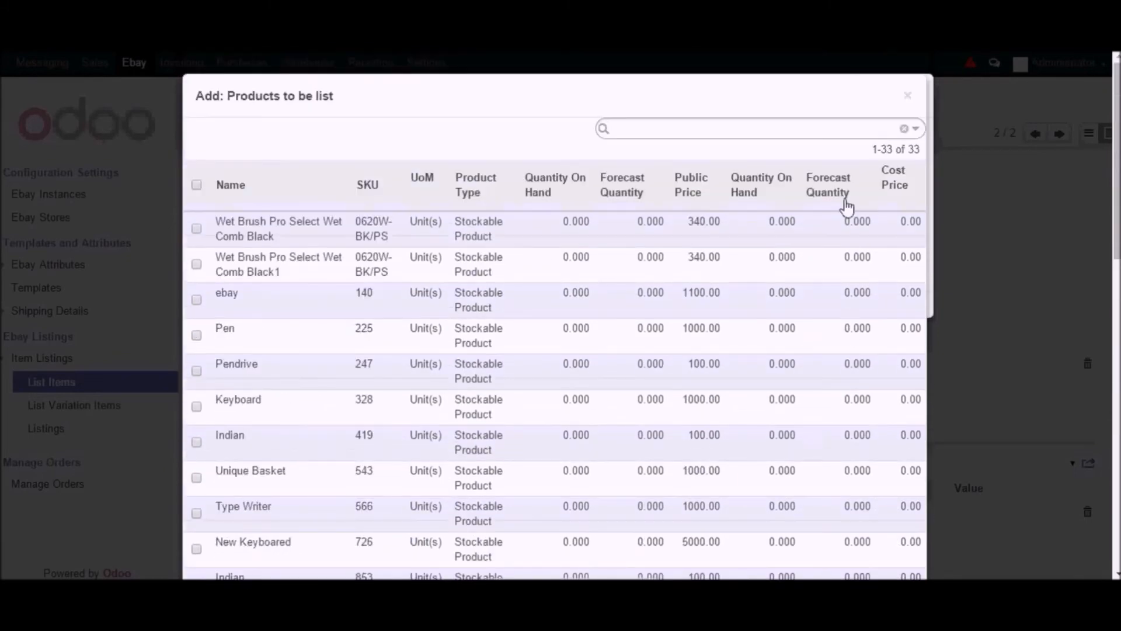
{"action": "scroll", "coordinate": [711, 400], "scroll_direction": "down", "scroll_amount": 11}
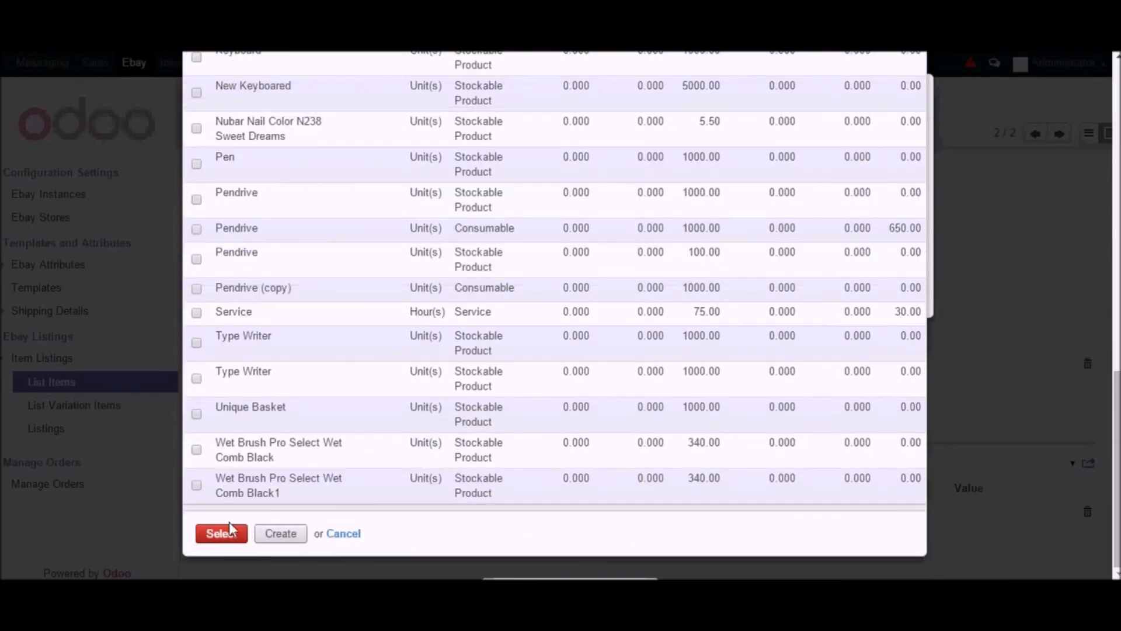
{"action": "left_click", "coordinate": [222, 533]}
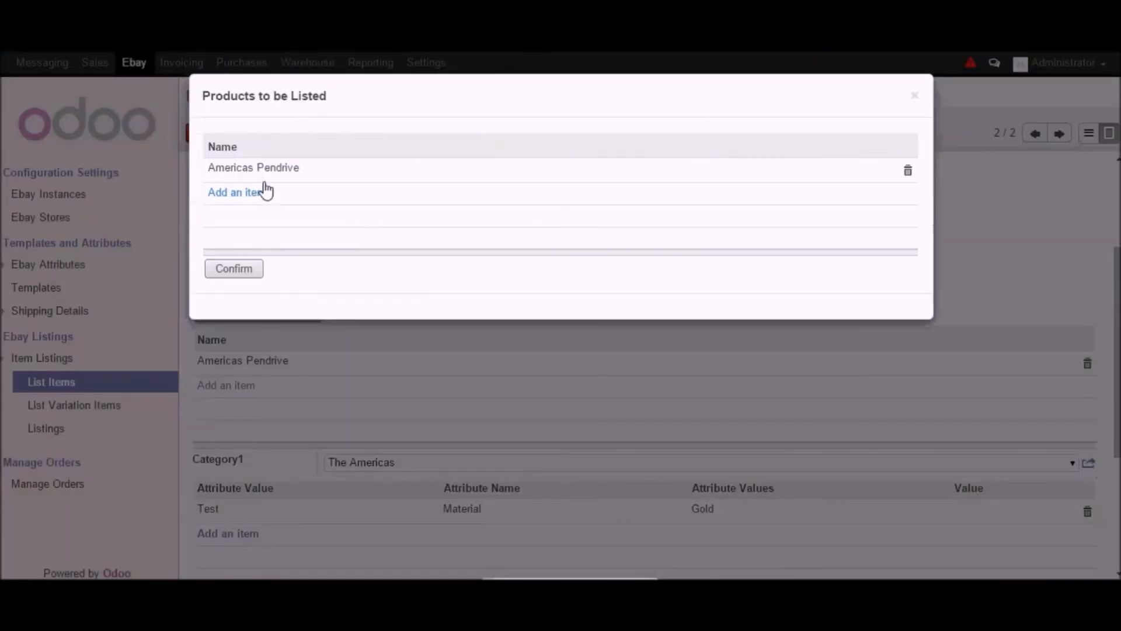
{"action": "left_click_drag", "start_coordinate": [324, 180], "coordinate": [287, 200]}
{"action": "left_click", "coordinate": [242, 269]}
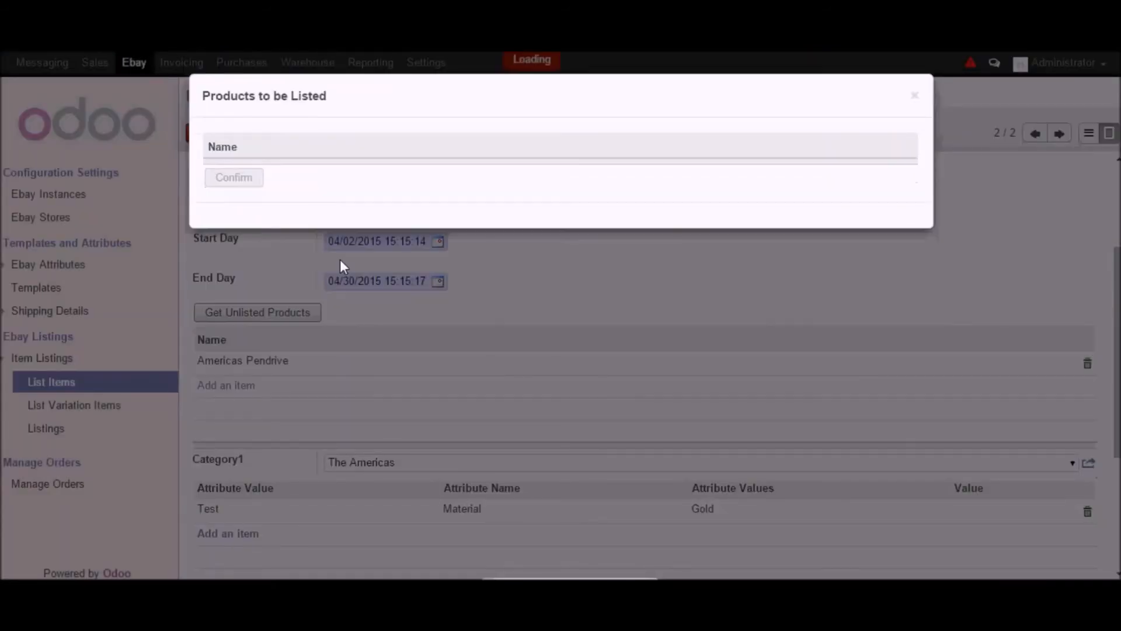
- Review the available Category1 options for the listing
{"action": "scroll", "coordinate": [613, 344], "scroll_direction": "down", "scroll_amount": 2}
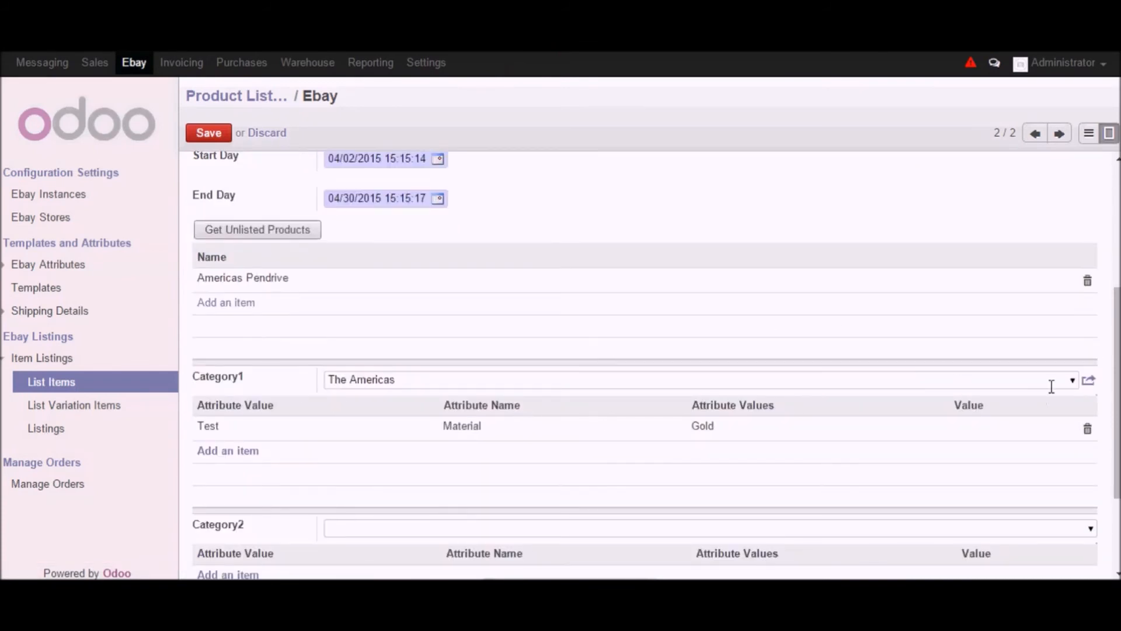
{"action": "left_click", "coordinate": [1073, 380]}
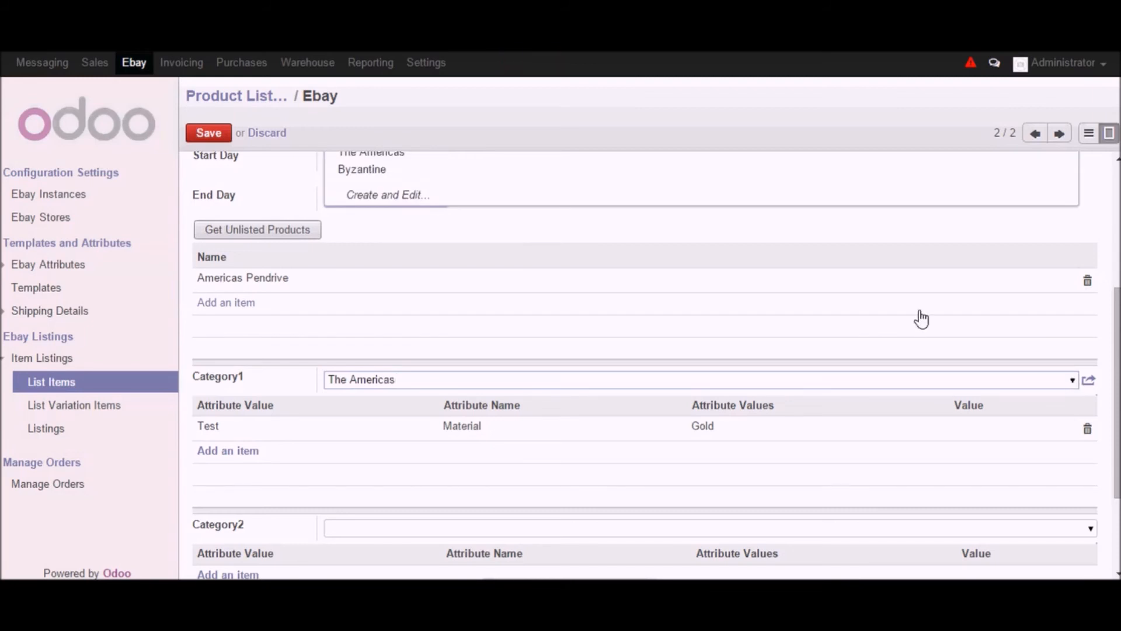
{"action": "scroll", "coordinate": [922, 318], "scroll_direction": "up", "scroll_amount": 2}
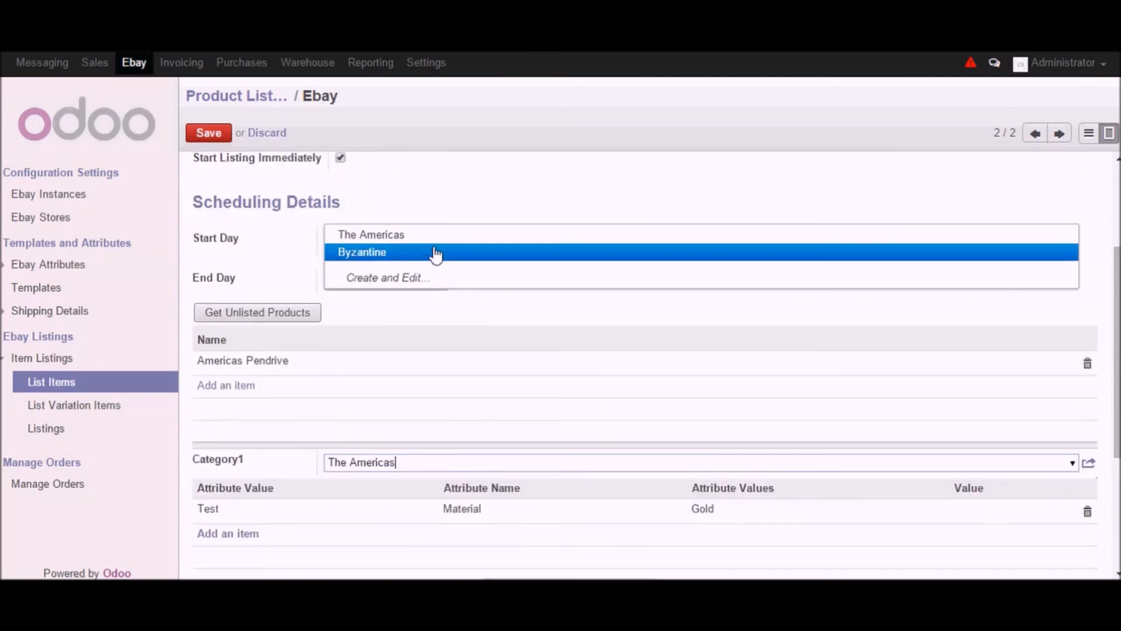
{"action": "left_click", "coordinate": [746, 156]}
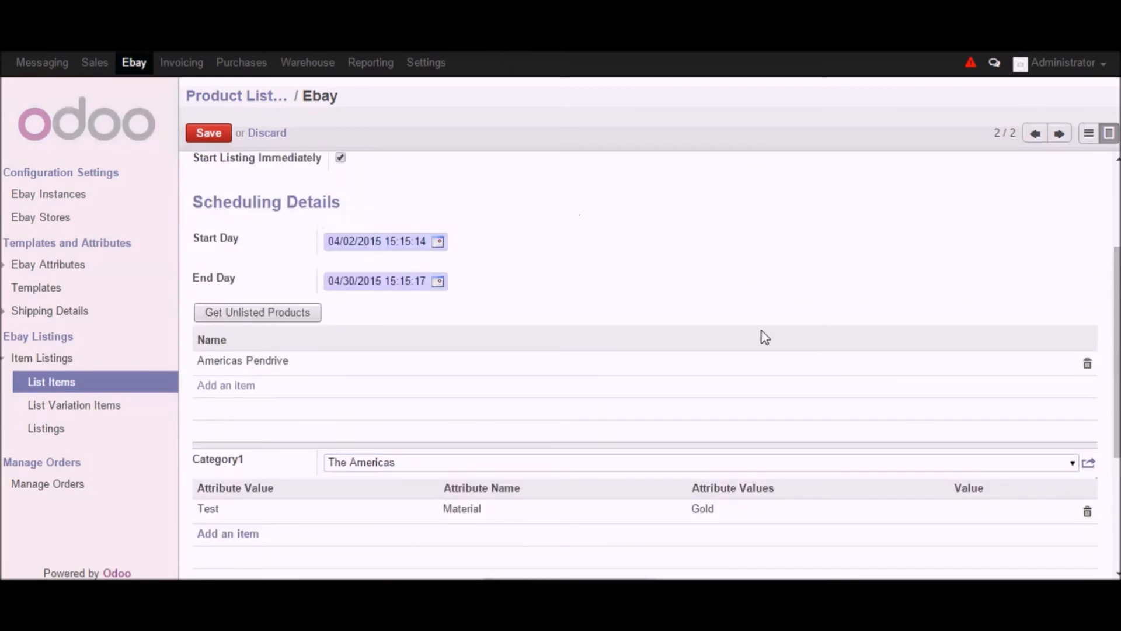
{"action": "scroll", "coordinate": [765, 337], "scroll_direction": "down", "scroll_amount": 4}
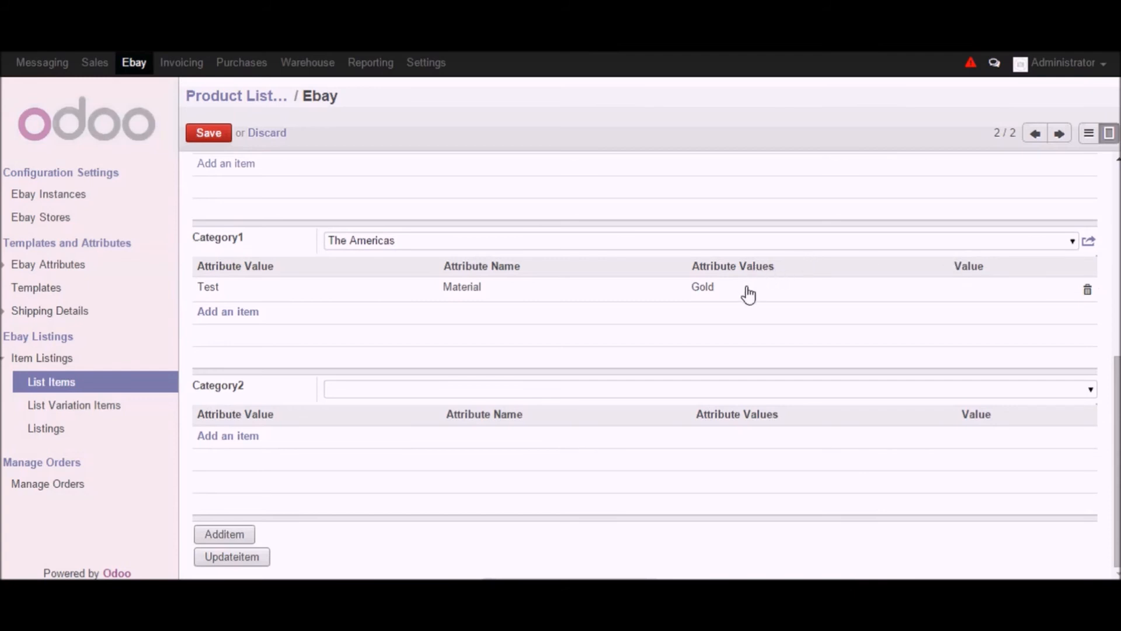
- Open the Material attribute line and review its attribute name and values, then discard the dialog
{"action": "left_click", "coordinate": [754, 269]}
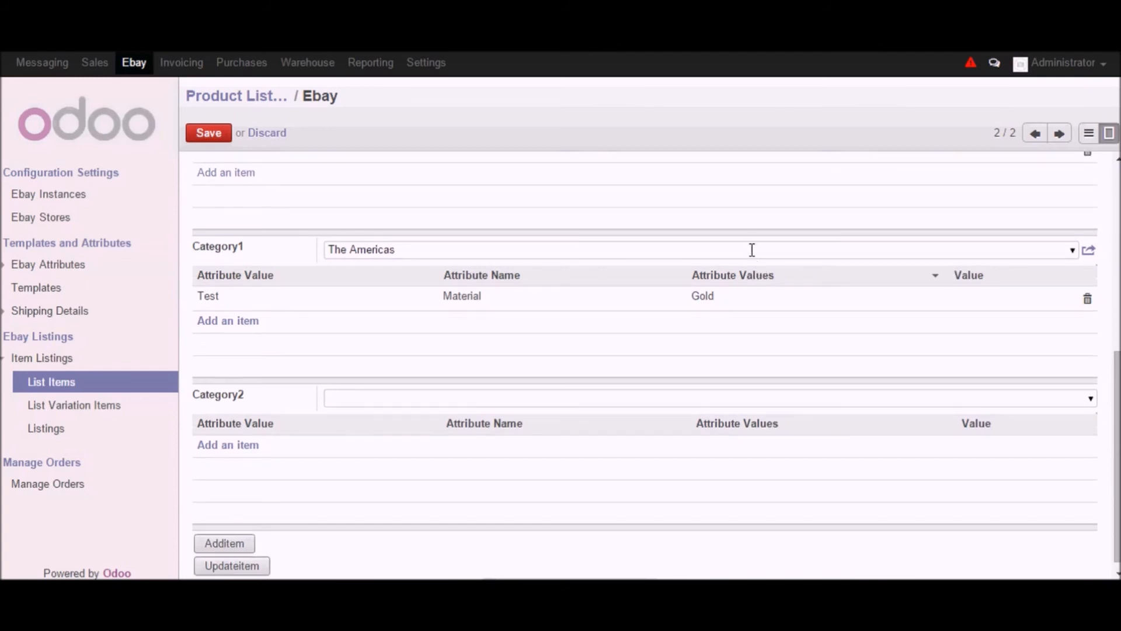
{"action": "left_click", "coordinate": [752, 249]}
{"action": "left_click", "coordinate": [869, 299]}
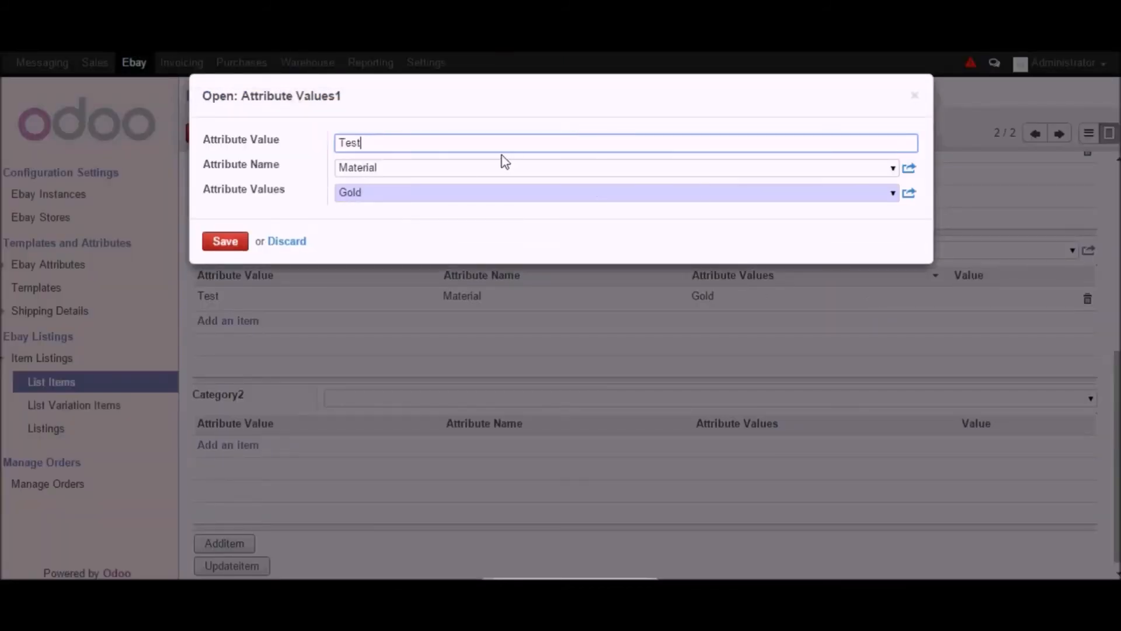
{"action": "double_click", "coordinate": [399, 148]}
{"action": "left_click", "coordinate": [585, 175]}
{"action": "left_click", "coordinate": [892, 168]}
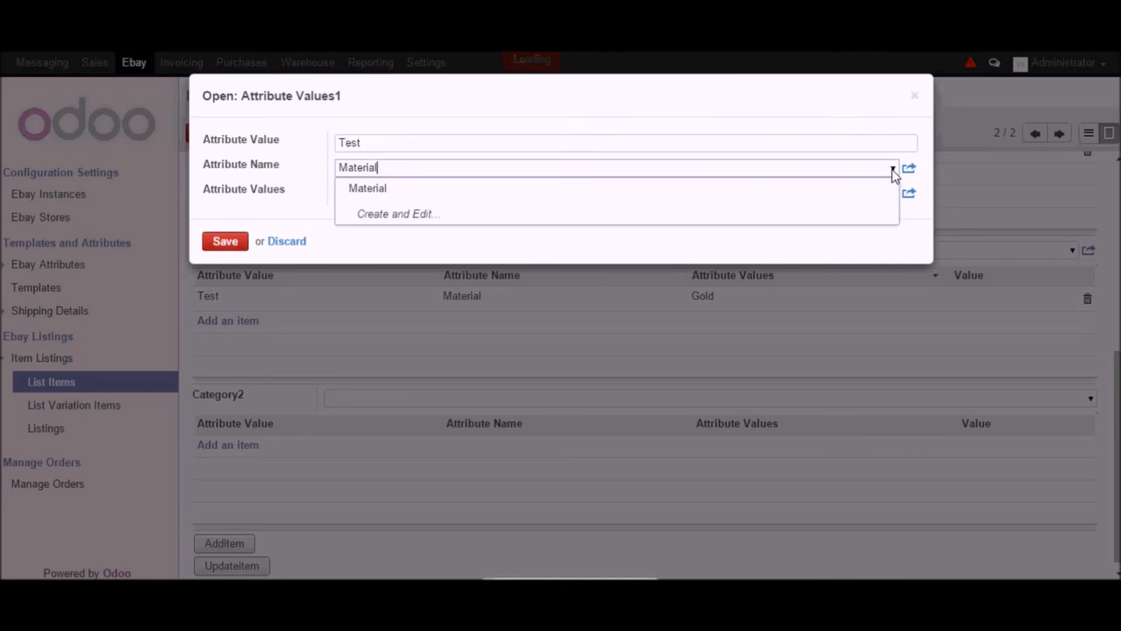
{"action": "left_click", "coordinate": [671, 189]}
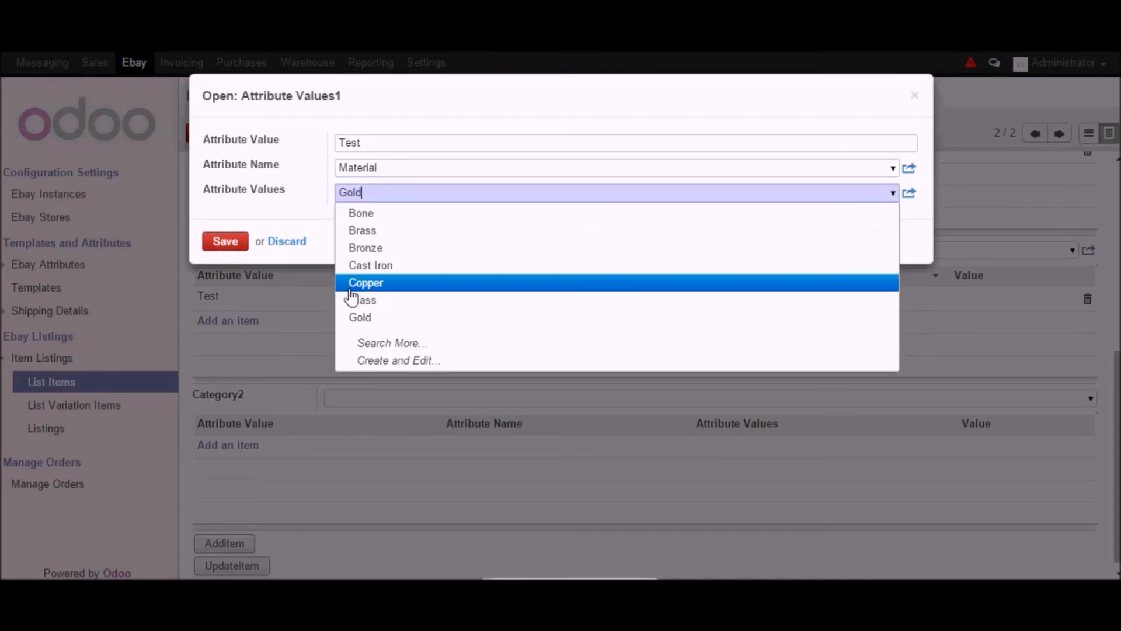
{"action": "left_click", "coordinate": [303, 218]}
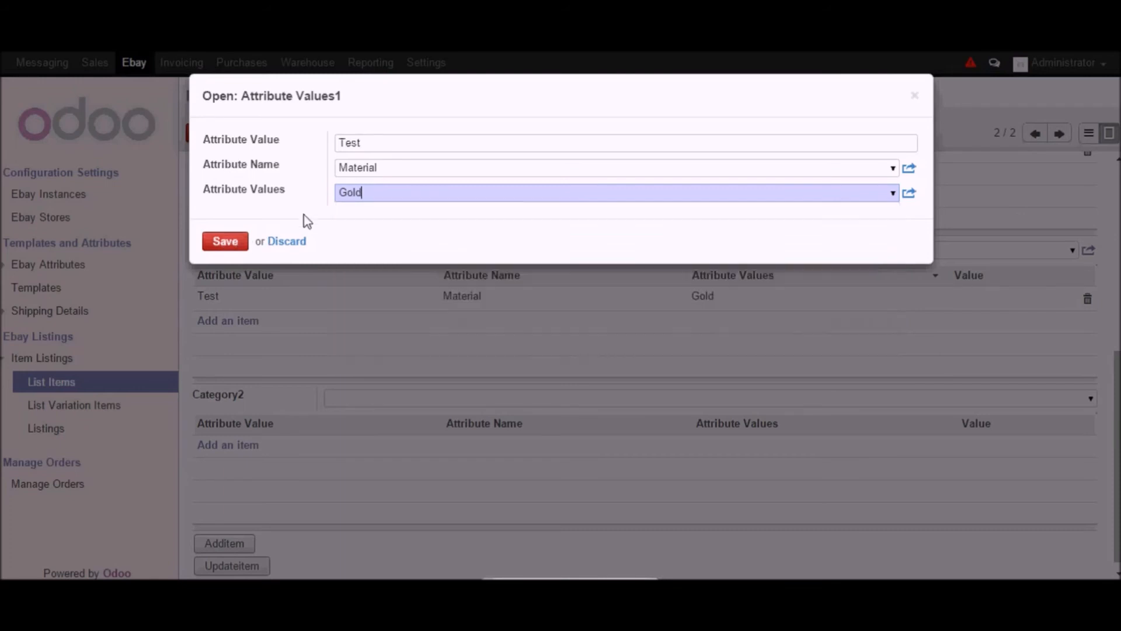
{"action": "left_click", "coordinate": [285, 242]}
- Save the listing and add the item to eBay
{"action": "scroll", "coordinate": [634, 406], "scroll_direction": "down", "scroll_amount": 1}
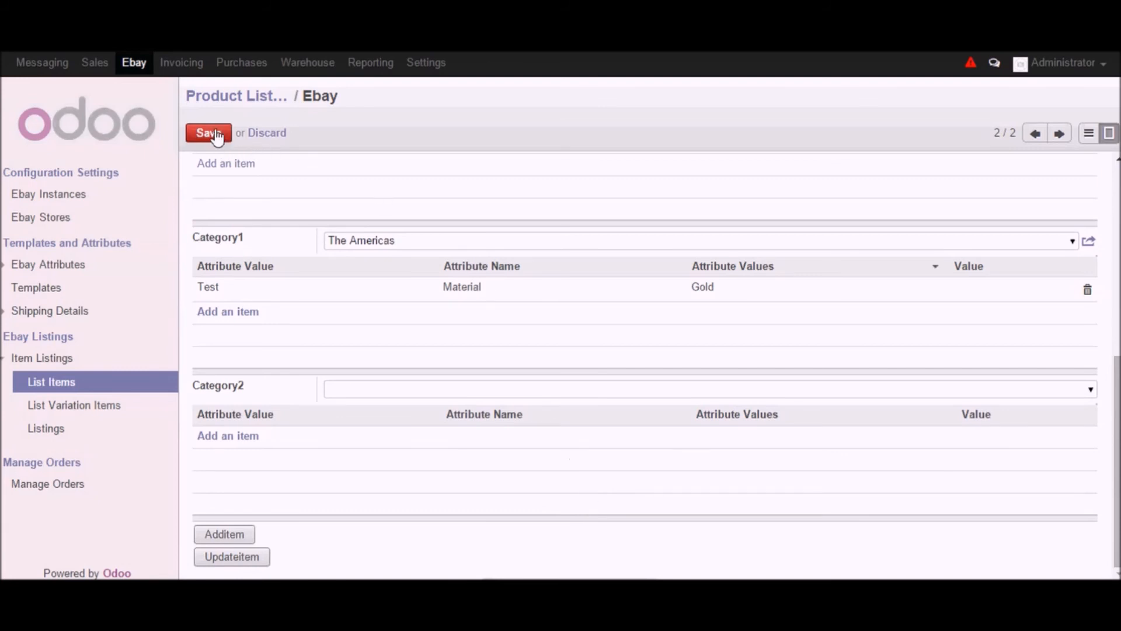
{"action": "left_click", "coordinate": [214, 133]}
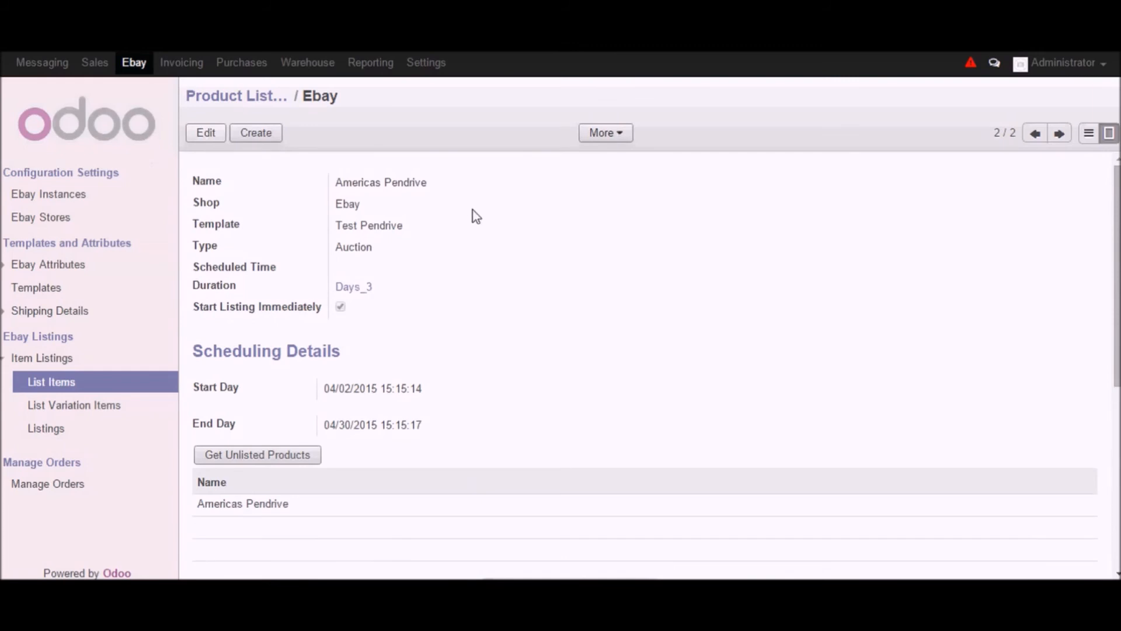
{"action": "scroll", "coordinate": [483, 270], "scroll_direction": "down", "scroll_amount": 5}
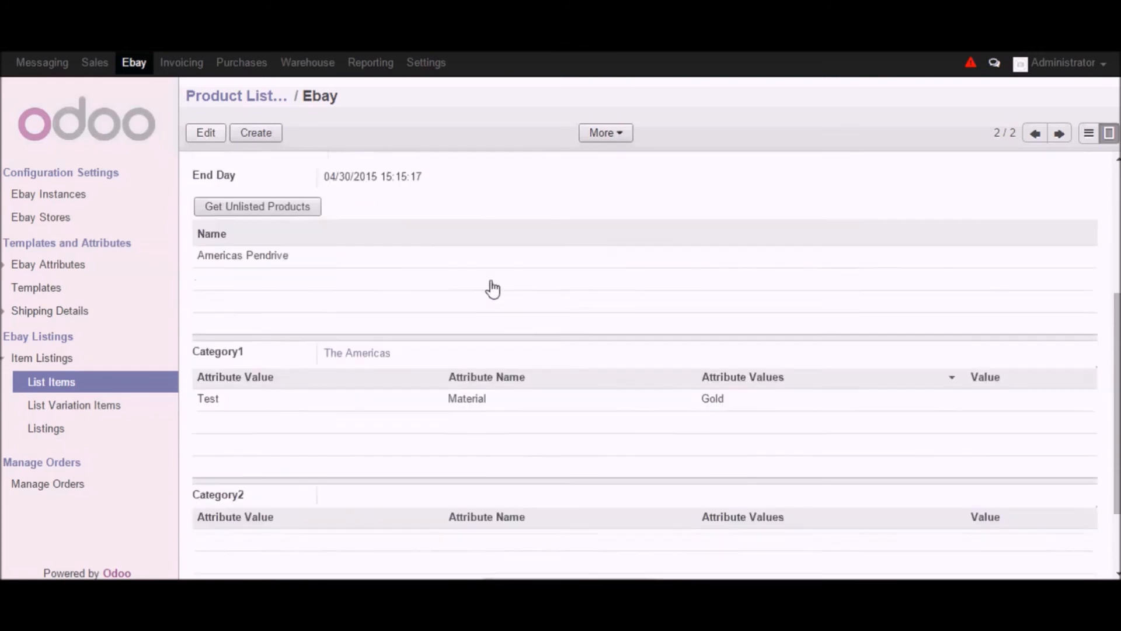
{"action": "scroll", "coordinate": [635, 297], "scroll_direction": "down", "scroll_amount": 1}
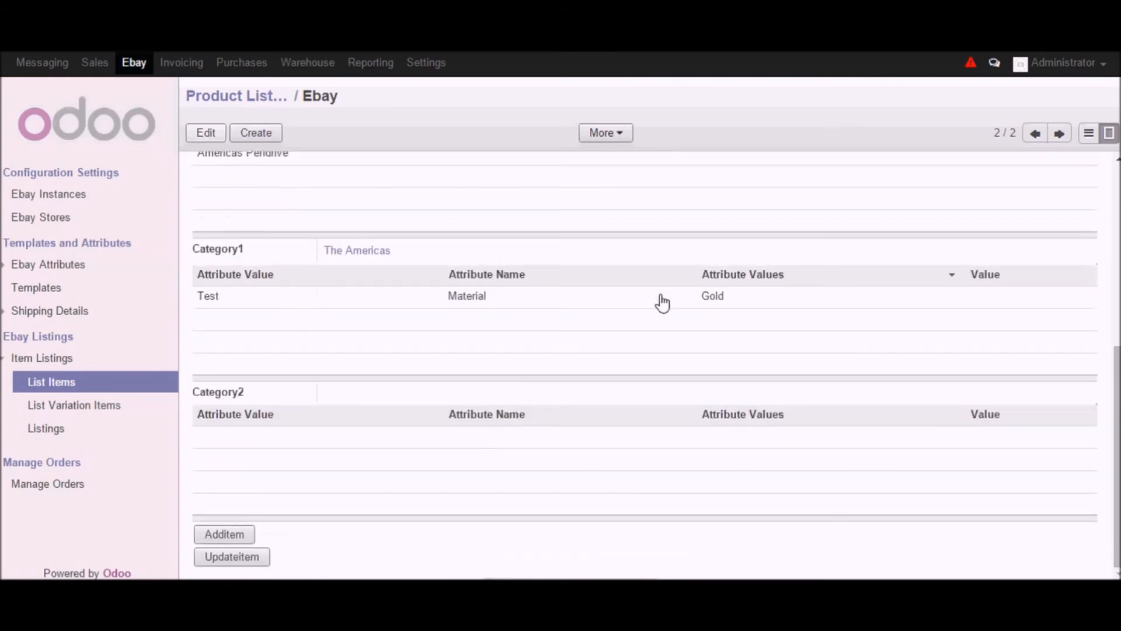
{"action": "left_click", "coordinate": [237, 540]}
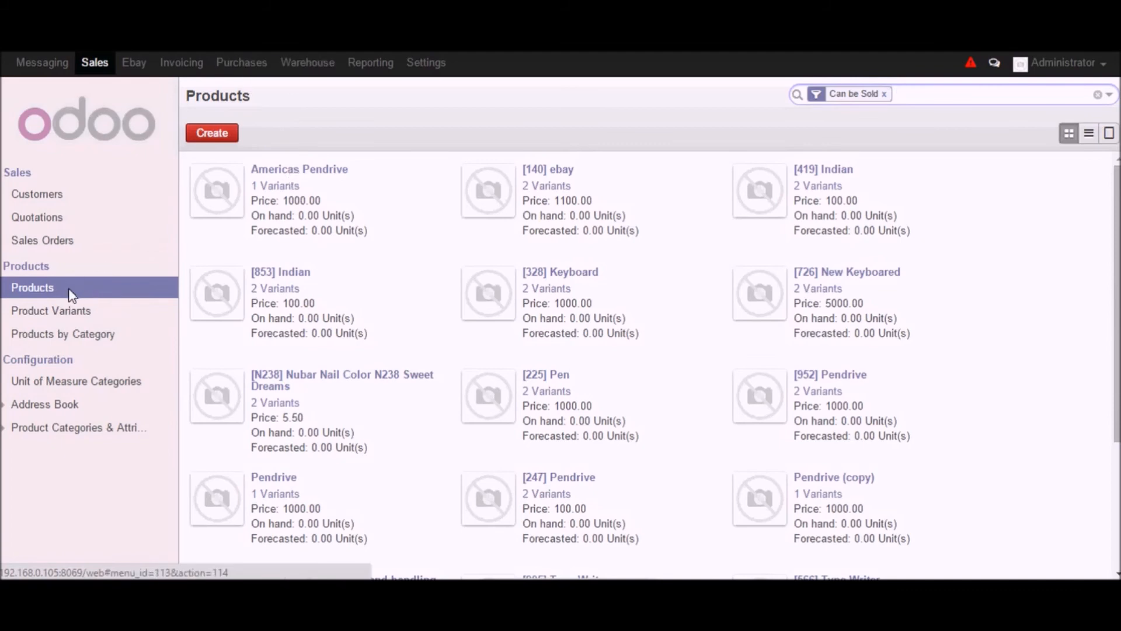
- Open the Americas Pendrive product variant and show its eBay Listing Details
{"action": "left_click", "coordinate": [70, 296]}
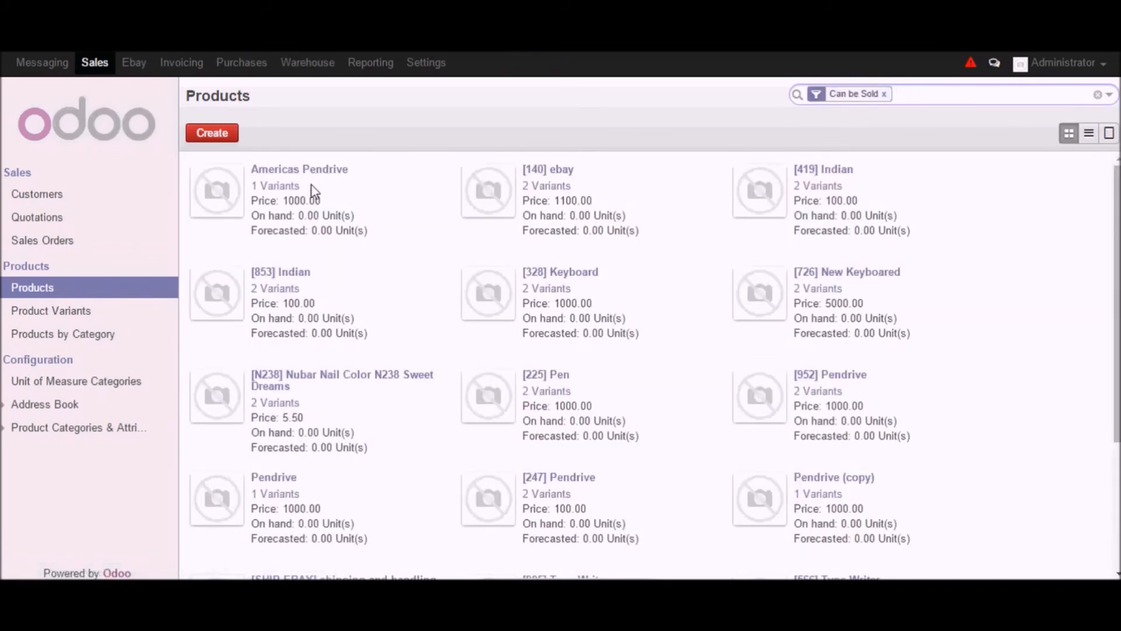
{"action": "left_click", "coordinate": [58, 310]}
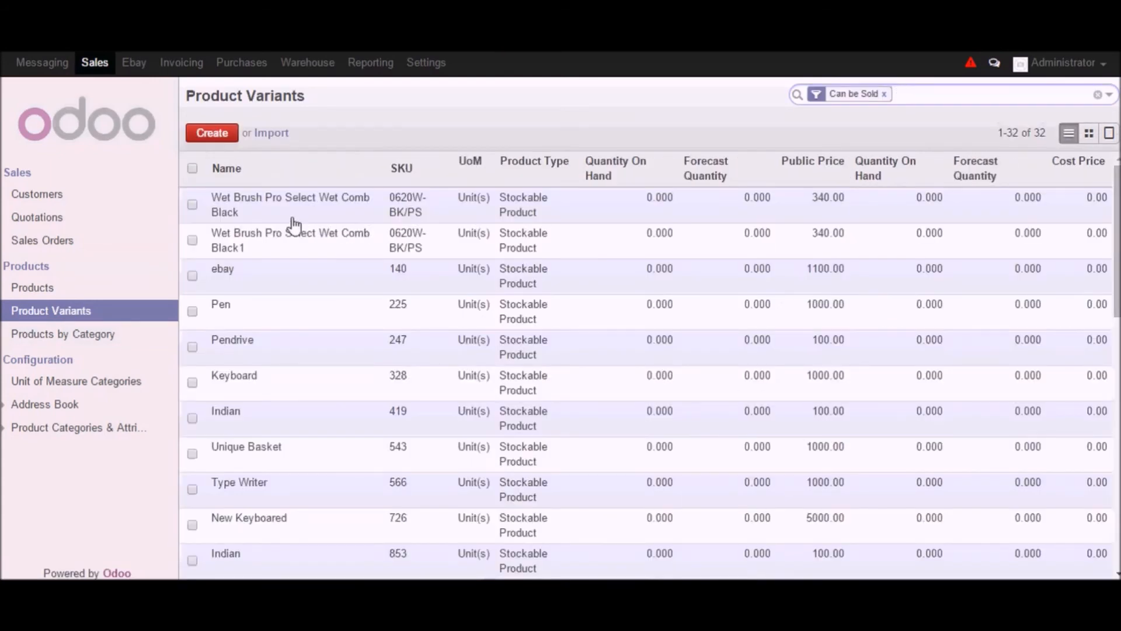
{"action": "scroll", "coordinate": [274, 321], "scroll_direction": "down", "scroll_amount": 5}
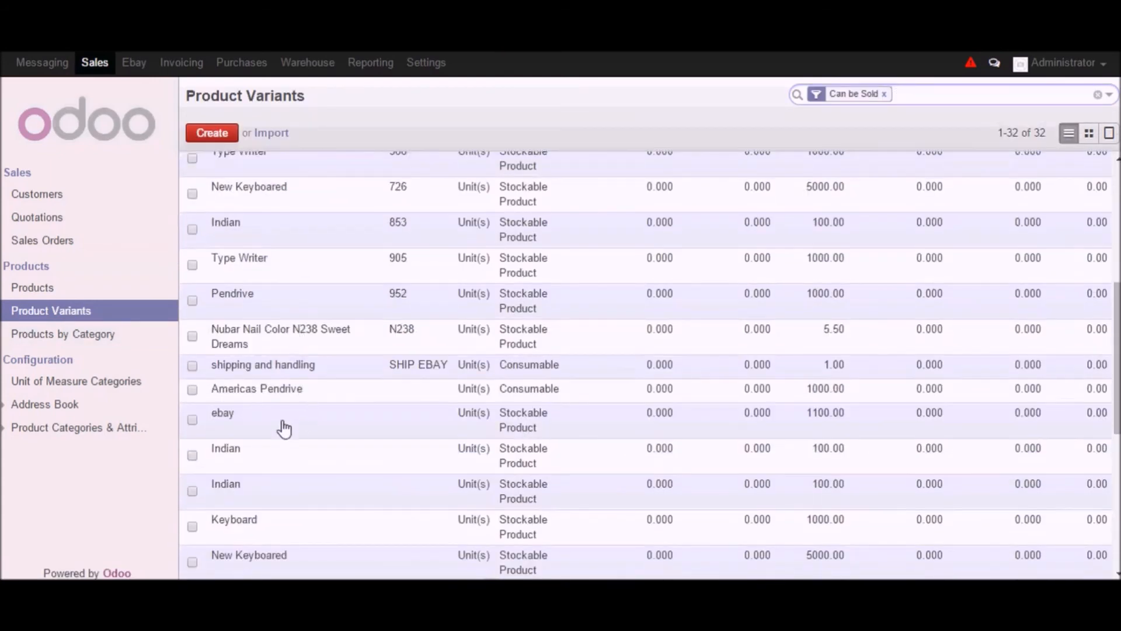
{"action": "scroll", "coordinate": [274, 451], "scroll_direction": "down", "scroll_amount": 2}
{"action": "left_click", "coordinate": [248, 306]}
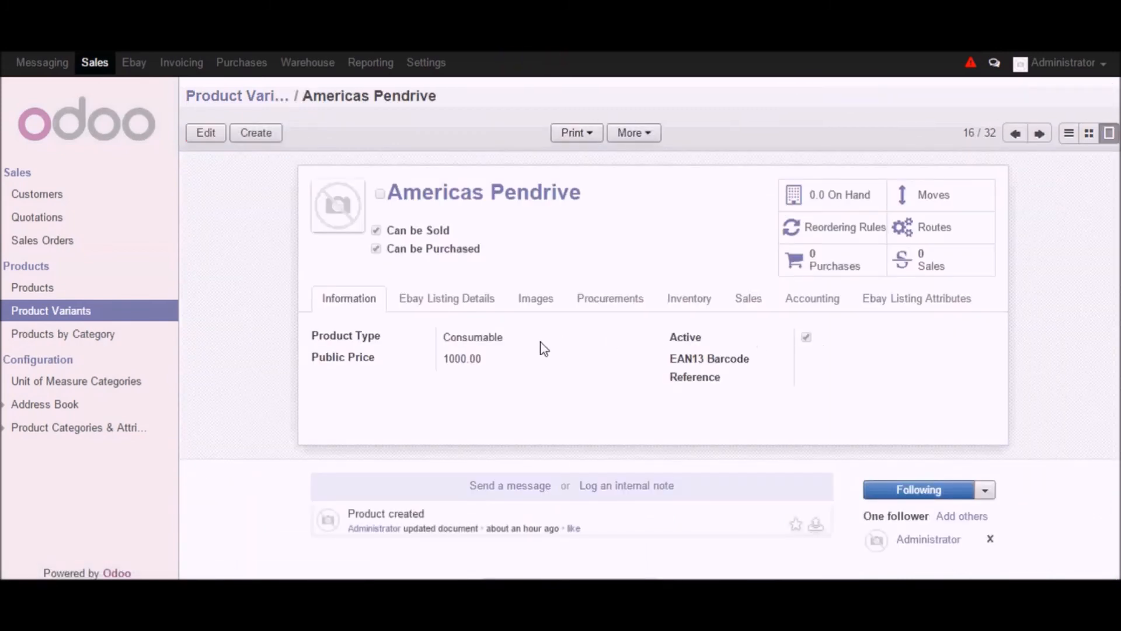
{"action": "left_click", "coordinate": [447, 299]}
{"action": "scroll", "coordinate": [619, 380], "scroll_direction": "down", "scroll_amount": 2}
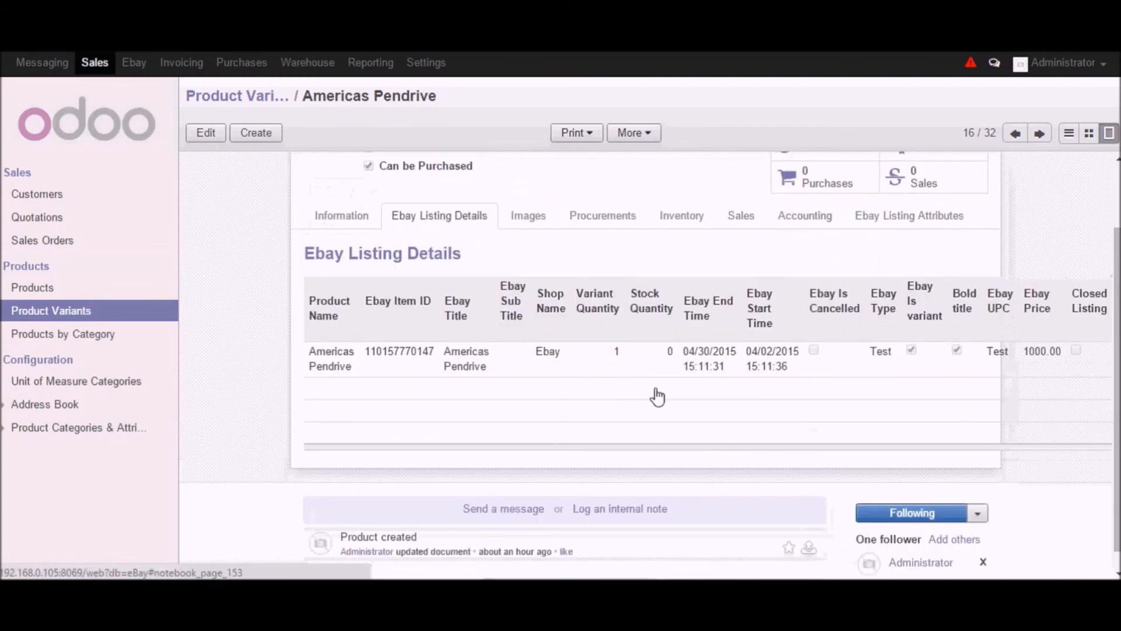
- Open the Americas Pendrive eBay listing record to review its fields, then close it
{"action": "left_click_drag", "start_coordinate": [362, 352], "coordinate": [434, 355]}
{"action": "left_click", "coordinate": [434, 355]}
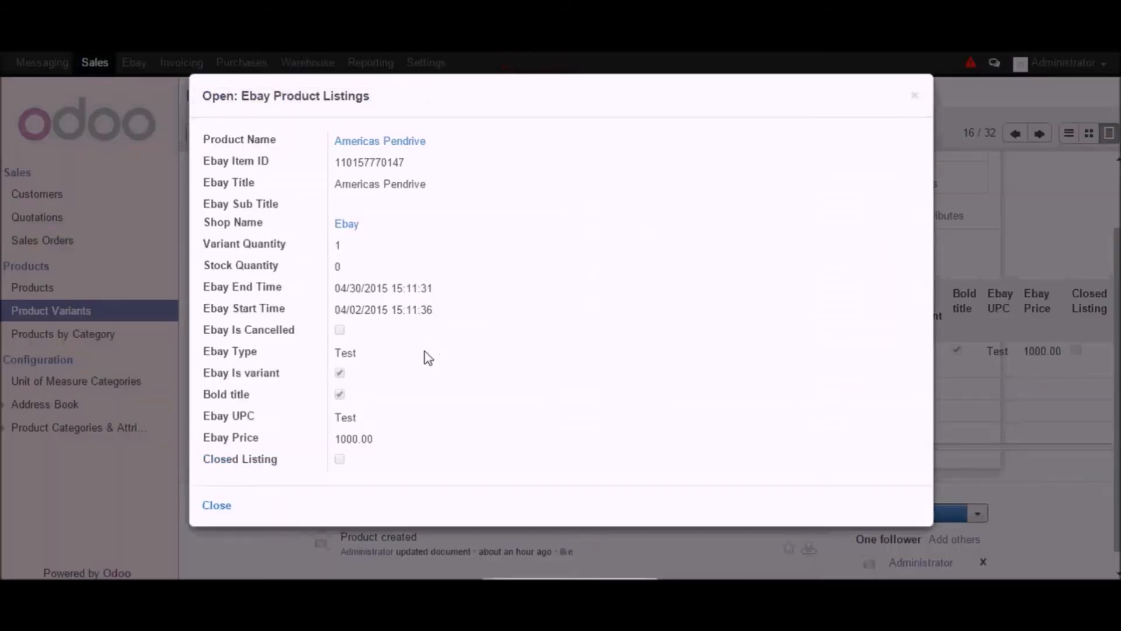
{"action": "left_click", "coordinate": [225, 511]}
- Copy the listing's eBay Item ID
{"action": "left_click_drag", "start_coordinate": [364, 351], "coordinate": [435, 354]}
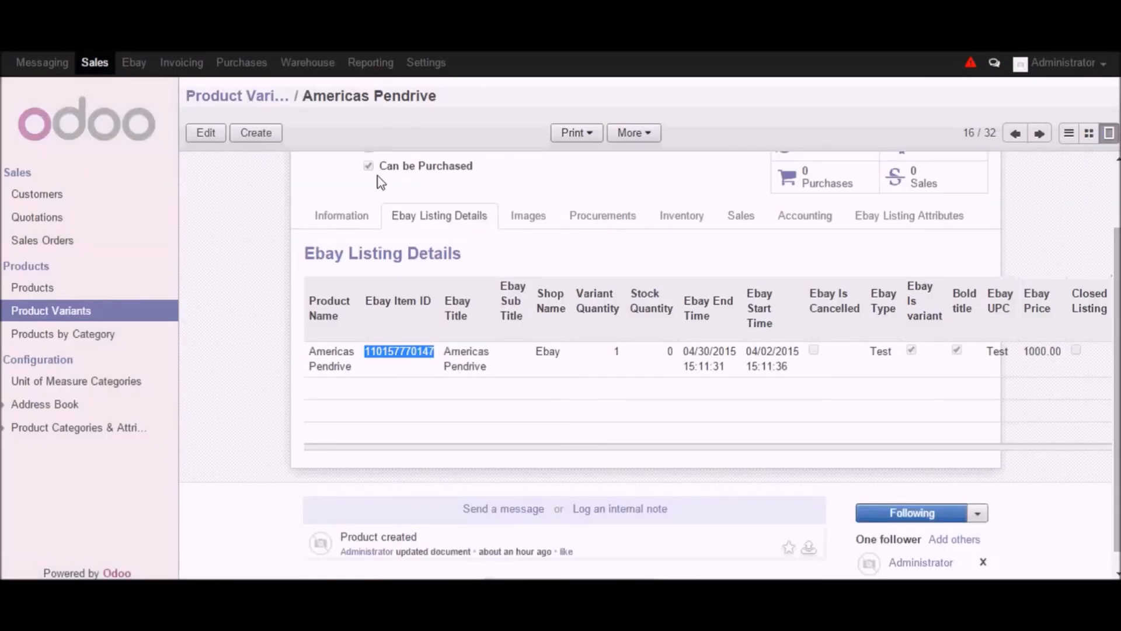
{"action": "right_click", "coordinate": [396, 358]}
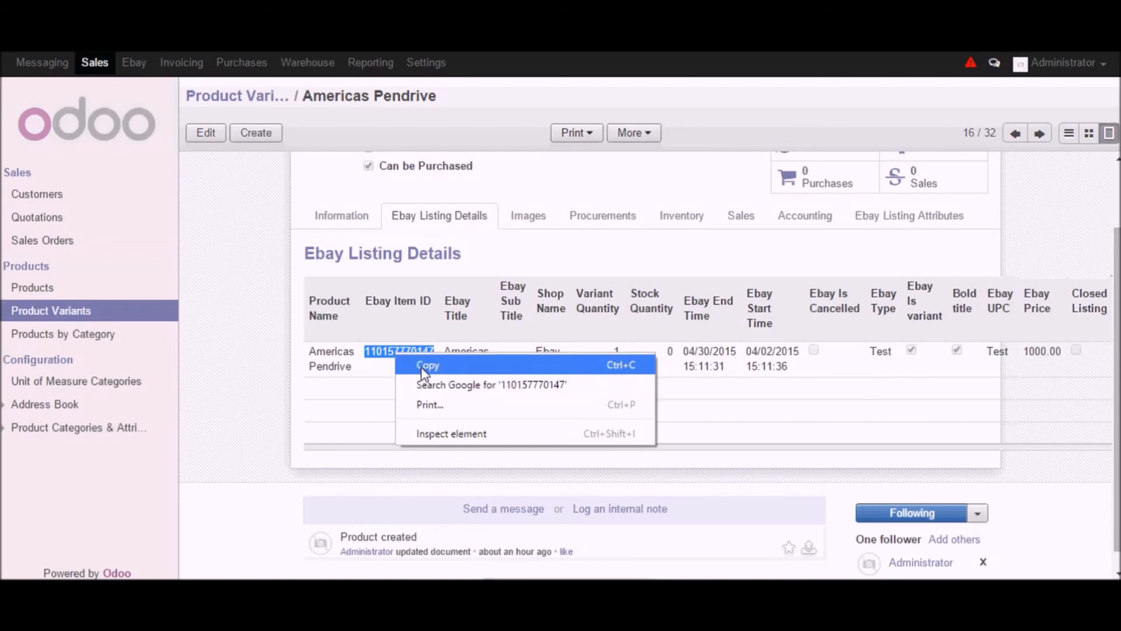
{"action": "left_click", "coordinate": [428, 366]}
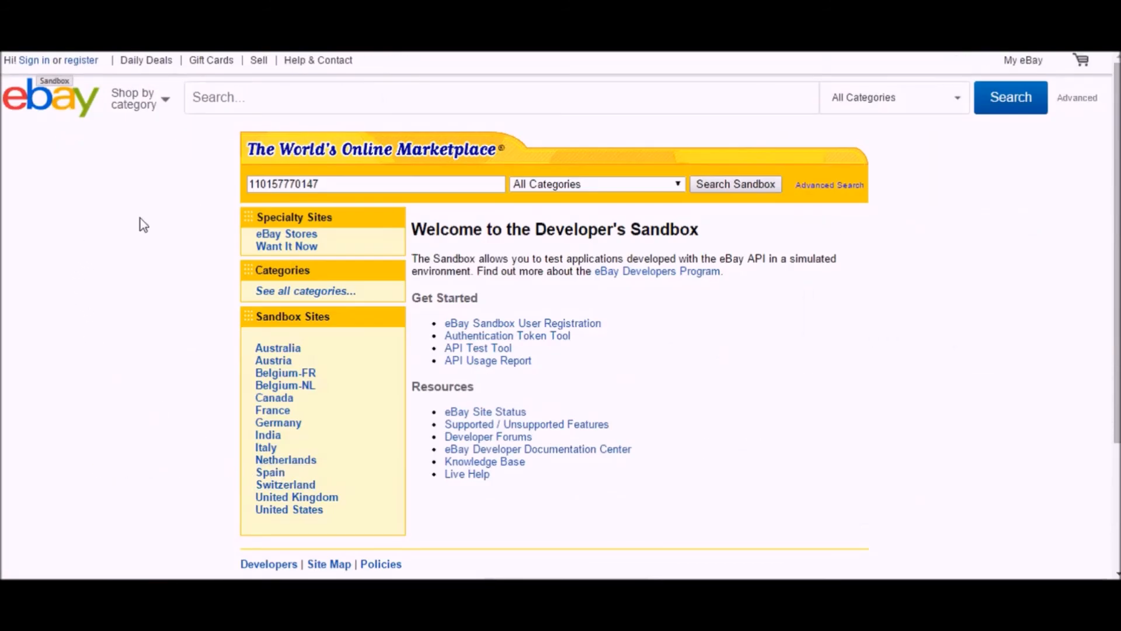
- Search the eBay sandbox for the copied item ID
{"action": "left_click", "coordinate": [733, 188]}
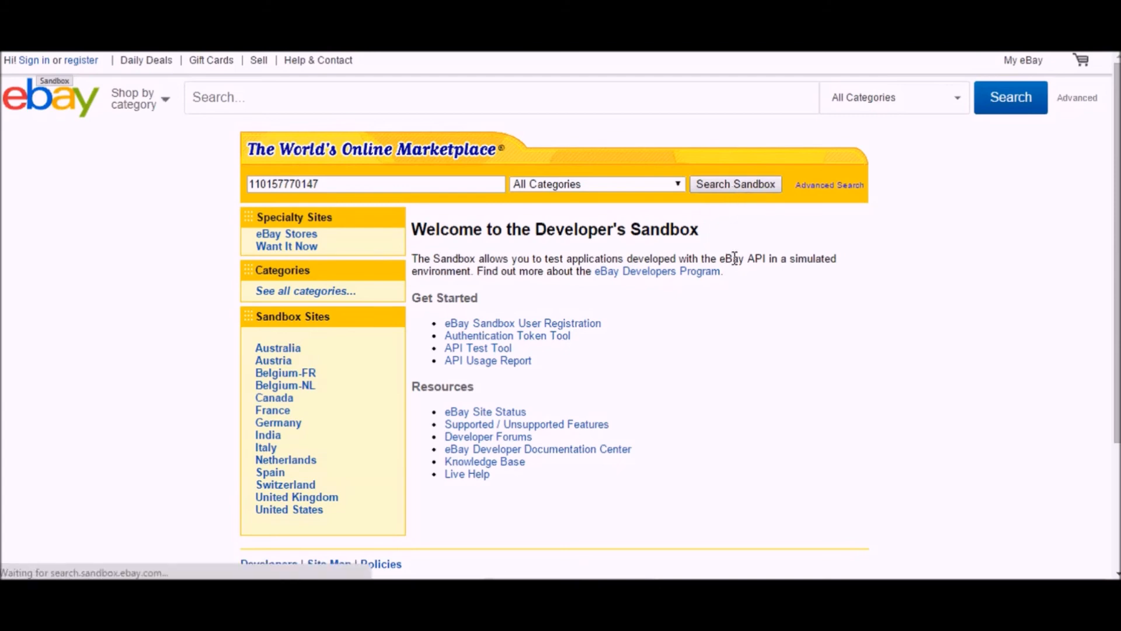
{"action": "left_click", "coordinate": [732, 184]}
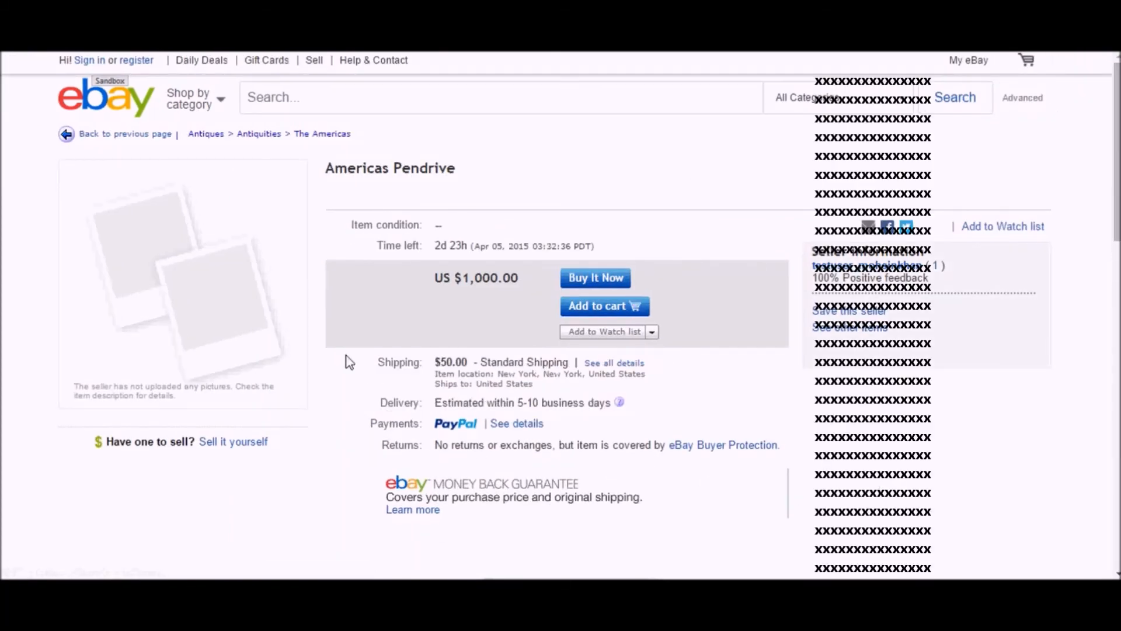
- Examine the listed item's title, price and item specifics on the eBay item page
{"action": "left_click_drag", "start_coordinate": [326, 168], "coordinate": [465, 165]}
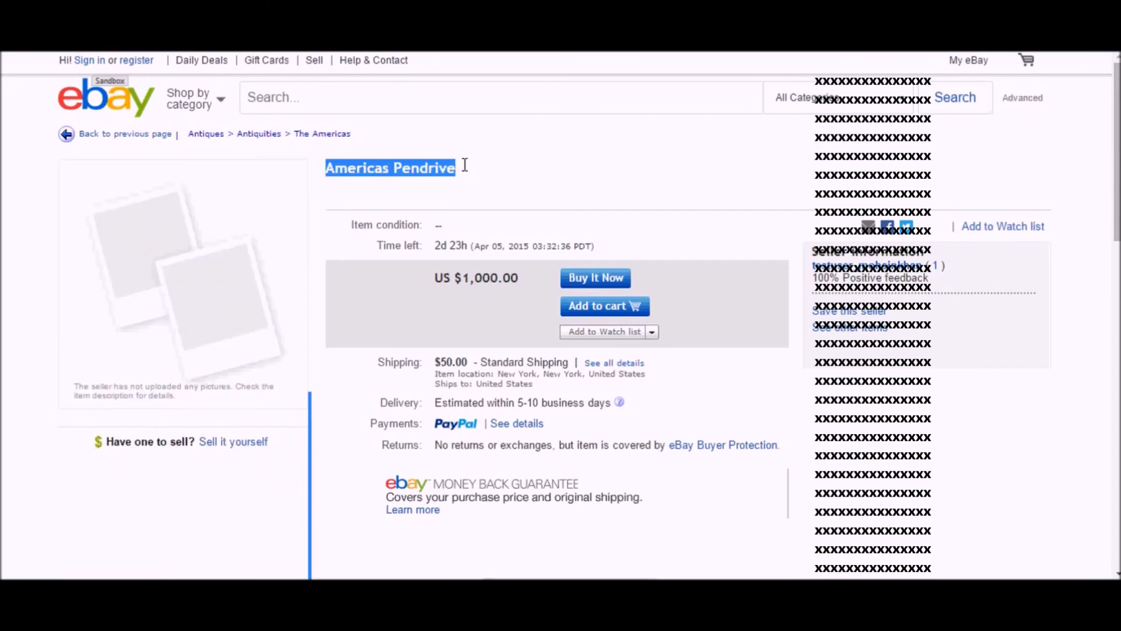
{"action": "left_click", "coordinate": [514, 176]}
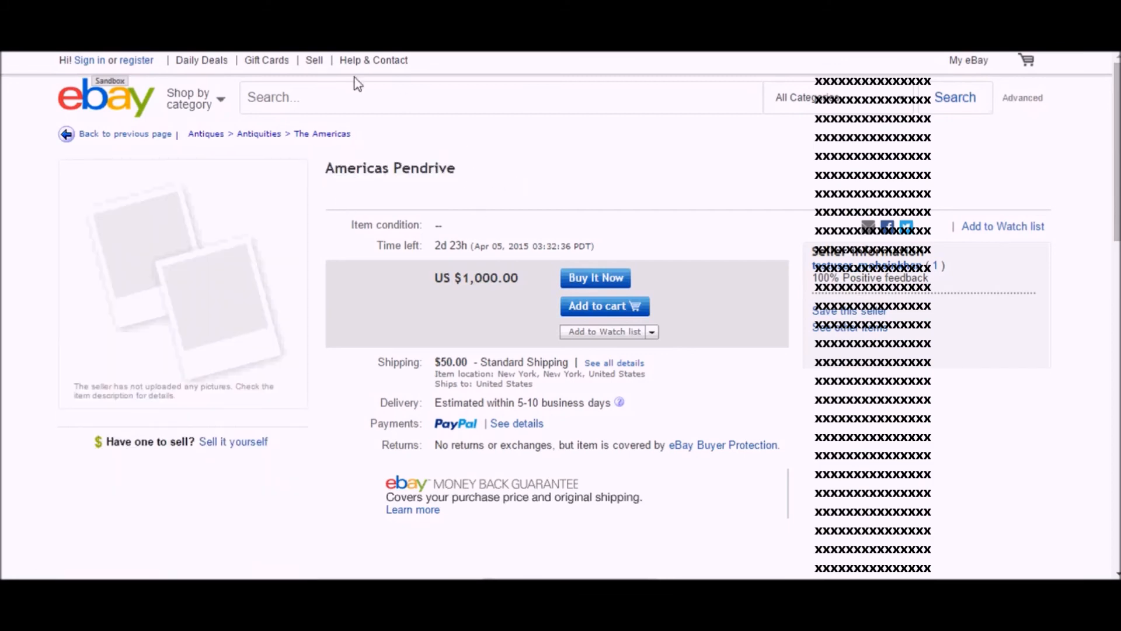
{"action": "left_click", "coordinate": [326, 11]}
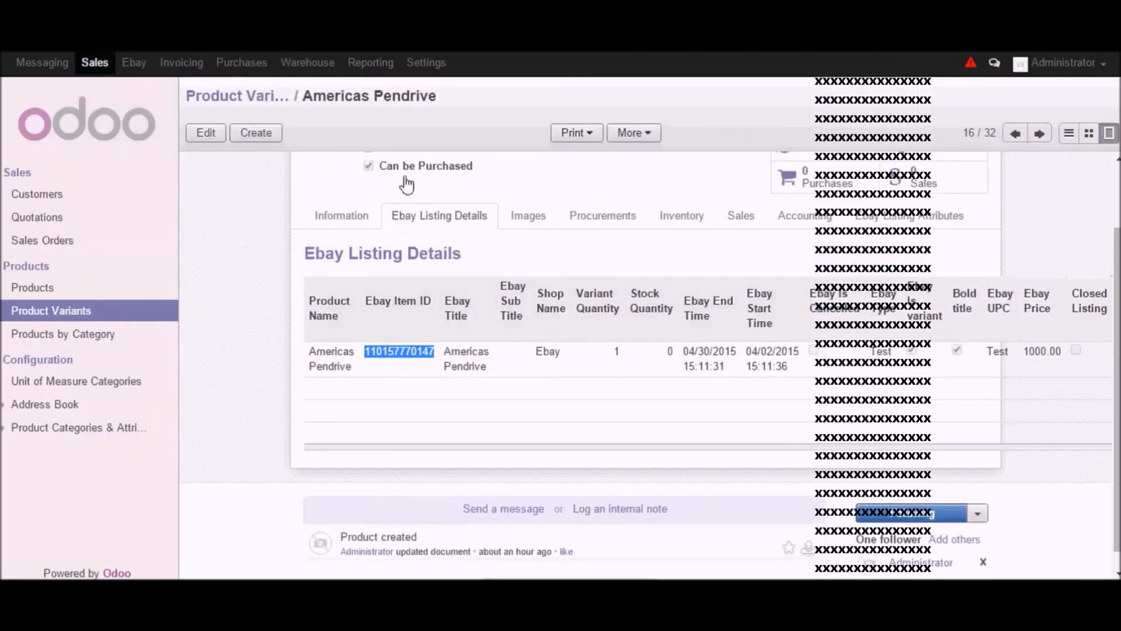
{"action": "left_click", "coordinate": [455, 13]}
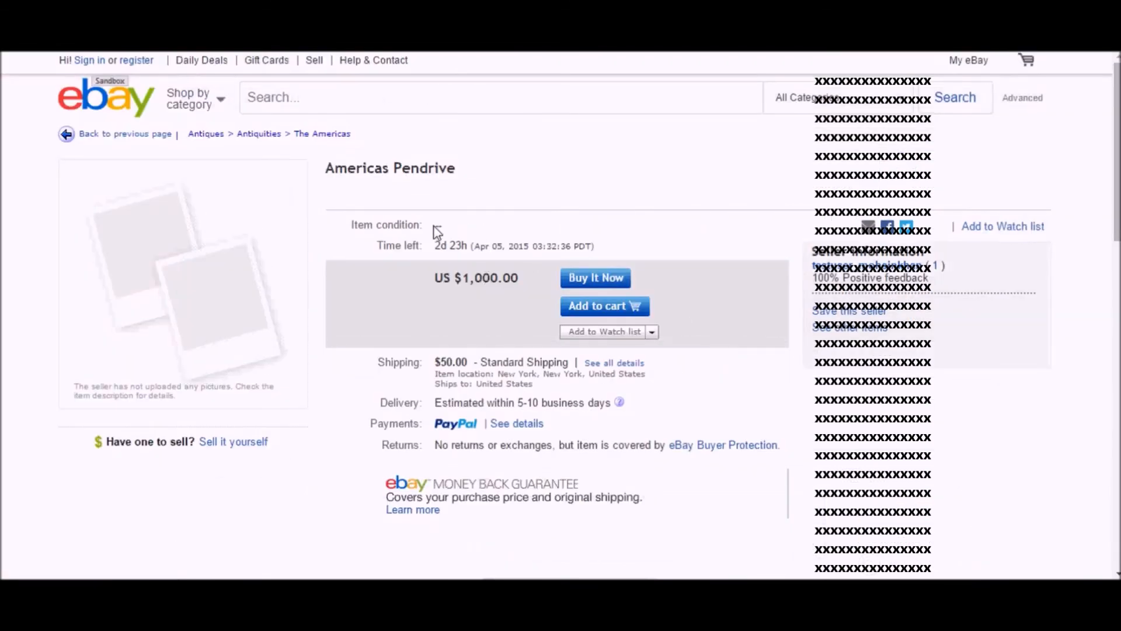
{"action": "scroll", "coordinate": [736, 493], "scroll_direction": "down", "scroll_amount": 1}
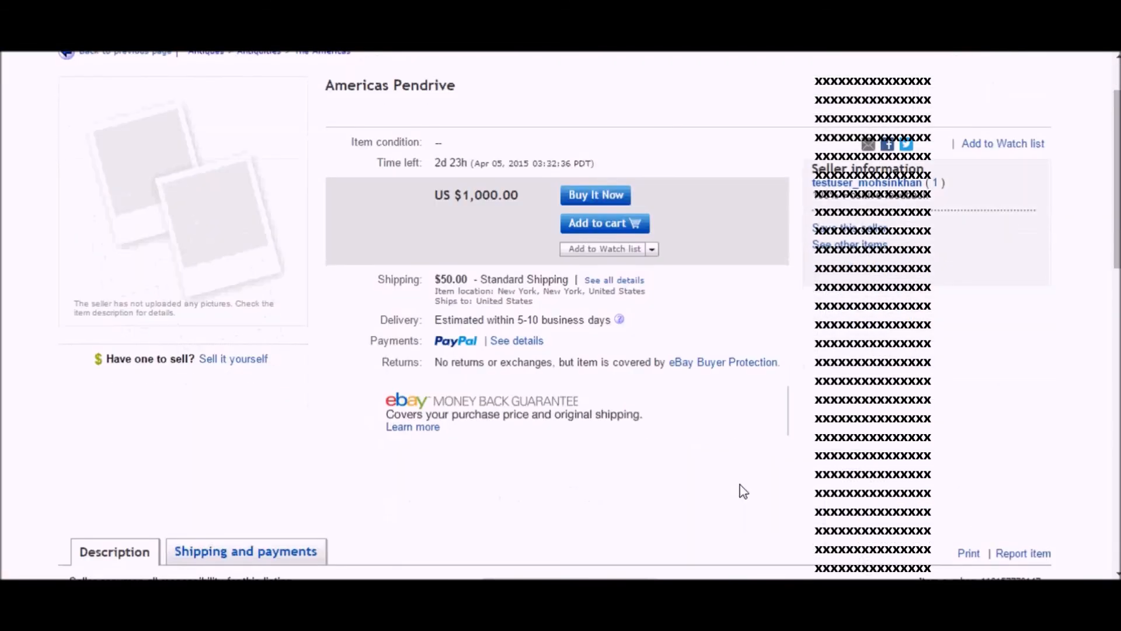
{"action": "scroll", "coordinate": [742, 489], "scroll_direction": "down", "scroll_amount": 2}
{"action": "scroll", "coordinate": [571, 488], "scroll_direction": "down", "scroll_amount": 1}
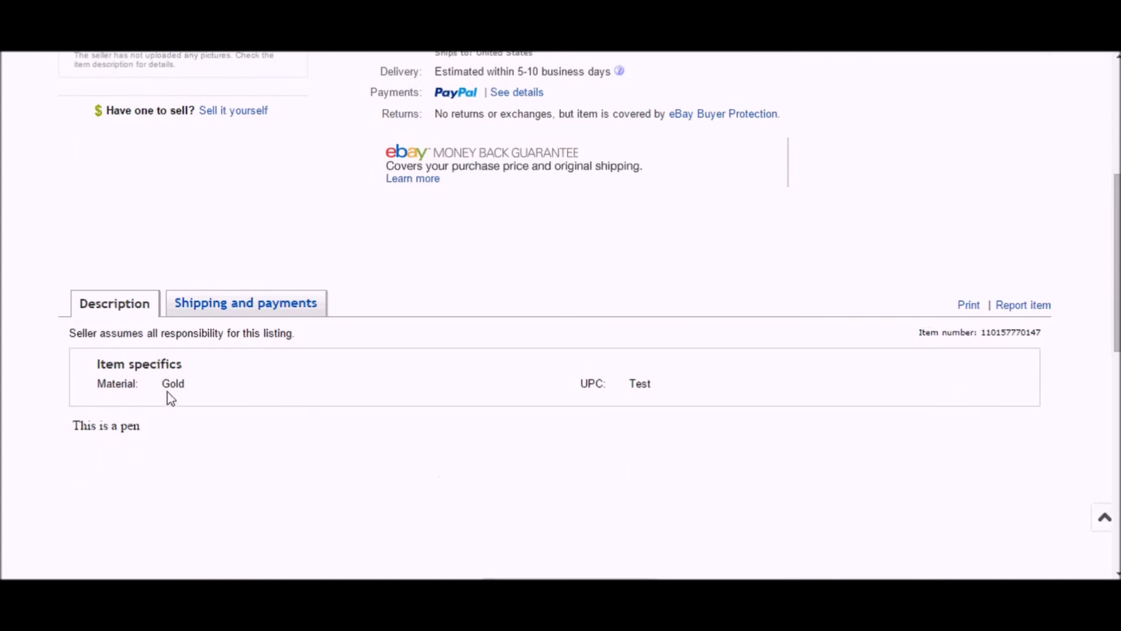
{"action": "triple_click", "coordinate": [204, 381]}
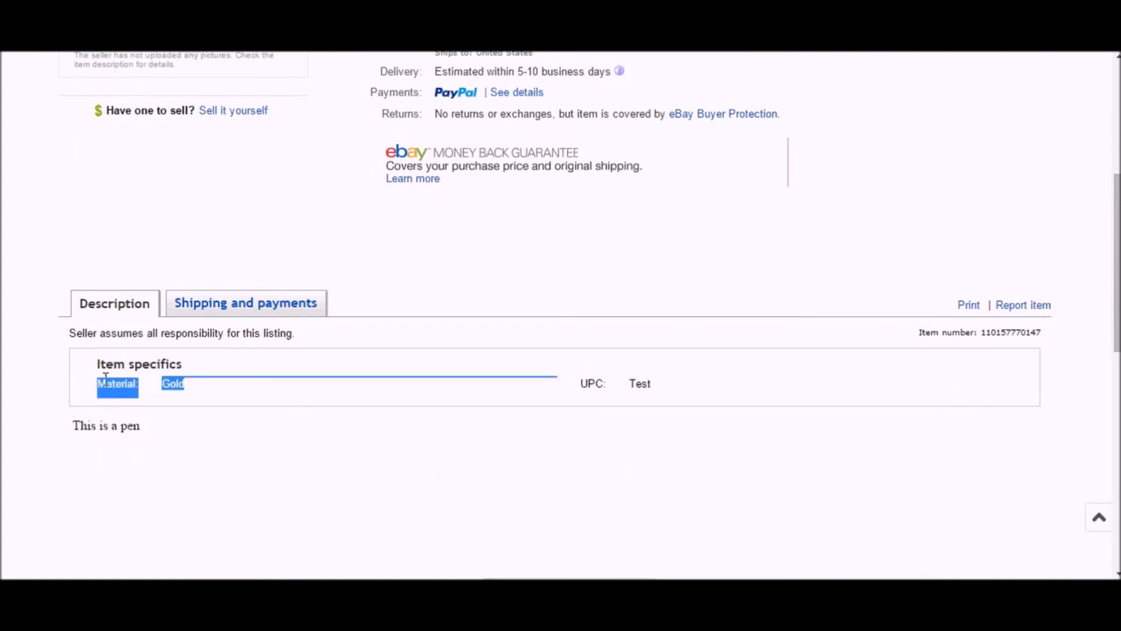
{"action": "scroll", "coordinate": [514, 355], "scroll_direction": "down", "scroll_amount": 2}
{"action": "scroll", "coordinate": [521, 354], "scroll_direction": "up", "scroll_amount": 1}
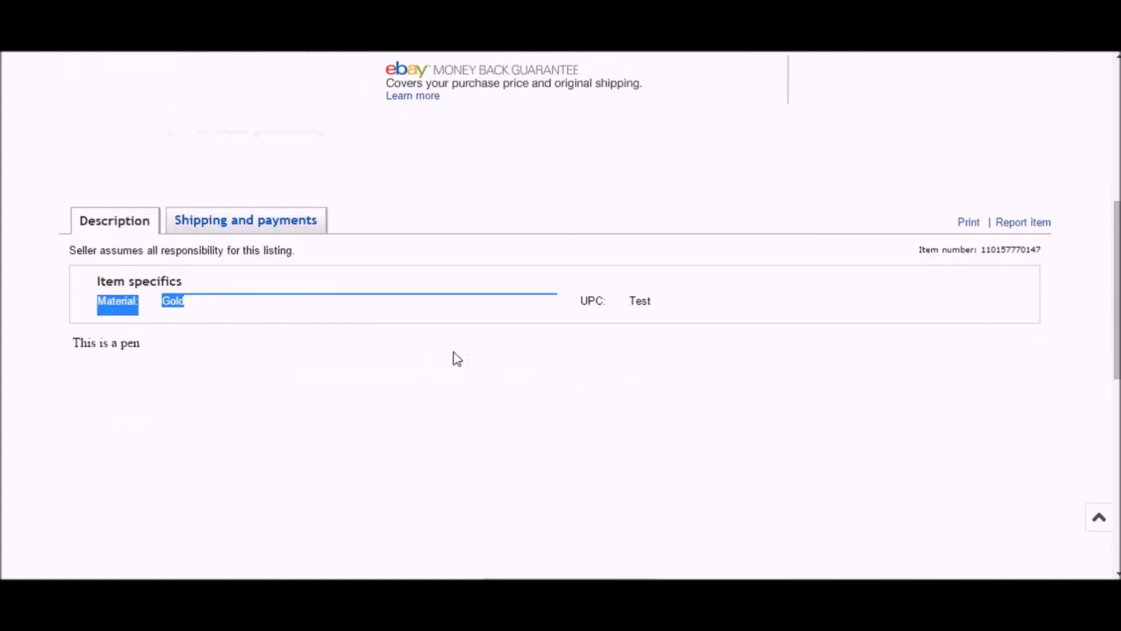
- Review the item's shipping, return policy and payment details on eBay
{"action": "left_click", "coordinate": [247, 227]}
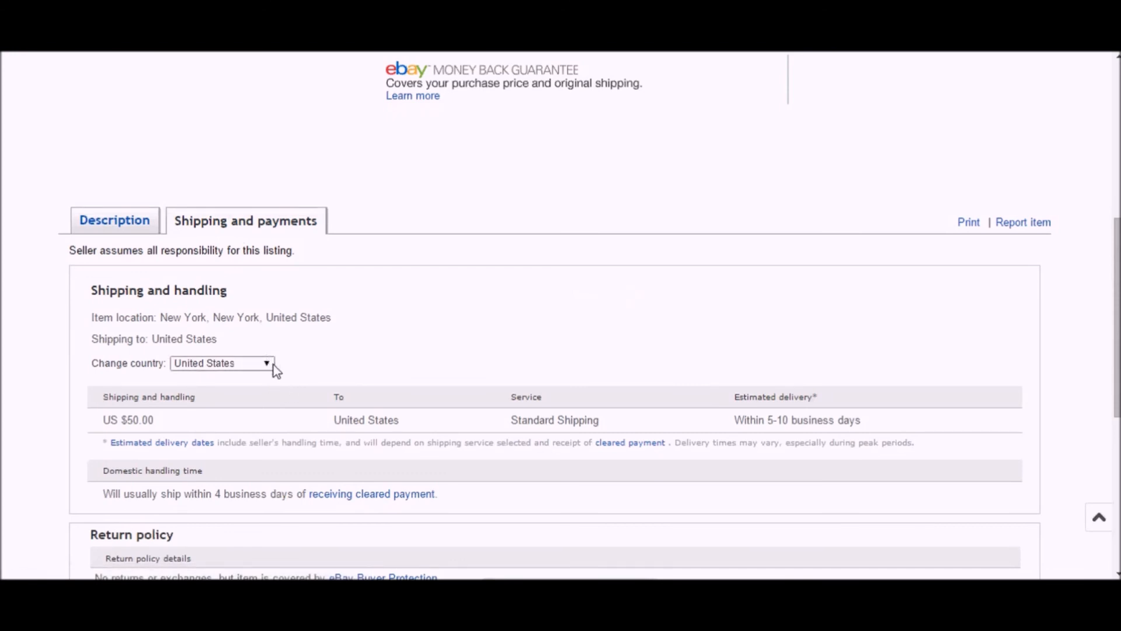
{"action": "triple_click", "coordinate": [143, 419]}
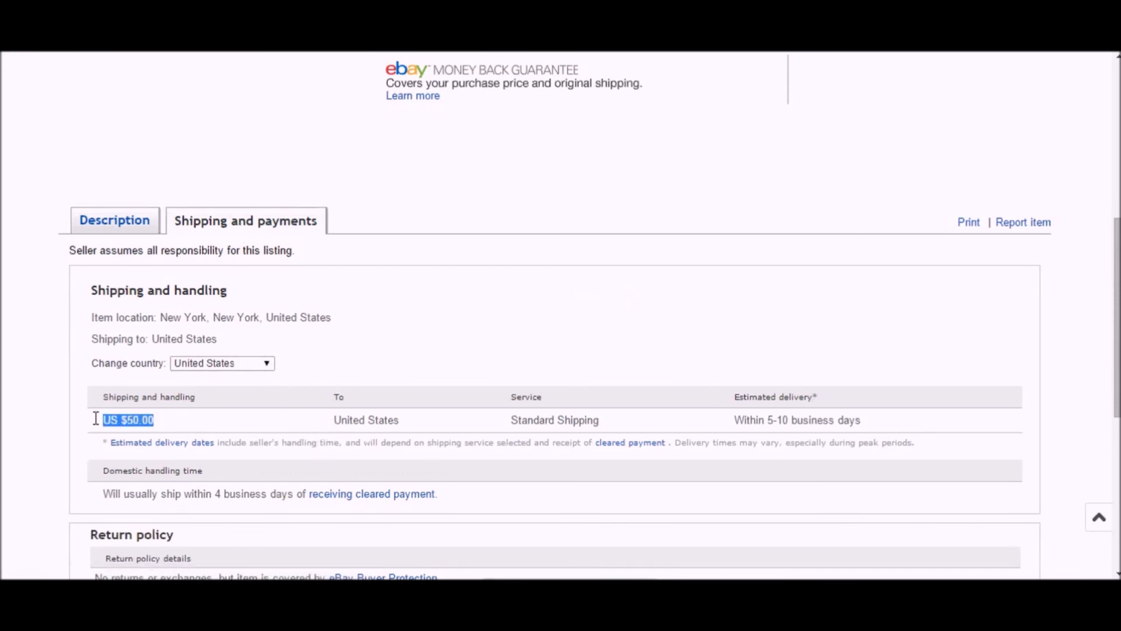
{"action": "left_click_drag", "start_coordinate": [333, 420], "coordinate": [909, 422]}
{"action": "left_click", "coordinate": [921, 441]}
{"action": "scroll", "coordinate": [700, 490], "scroll_direction": "down", "scroll_amount": 3}
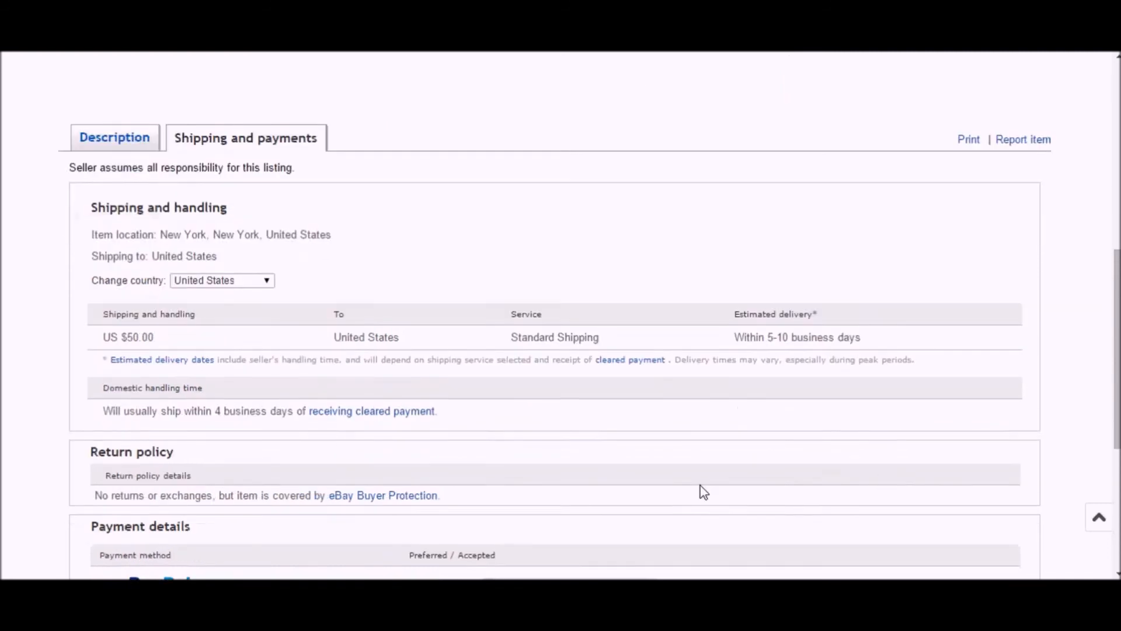
{"action": "left_click_drag", "start_coordinate": [93, 413], "coordinate": [453, 410]}
{"action": "scroll", "coordinate": [556, 463], "scroll_direction": "down", "scroll_amount": 1}
{"action": "scroll", "coordinate": [556, 463], "scroll_direction": "down", "scroll_amount": 2}
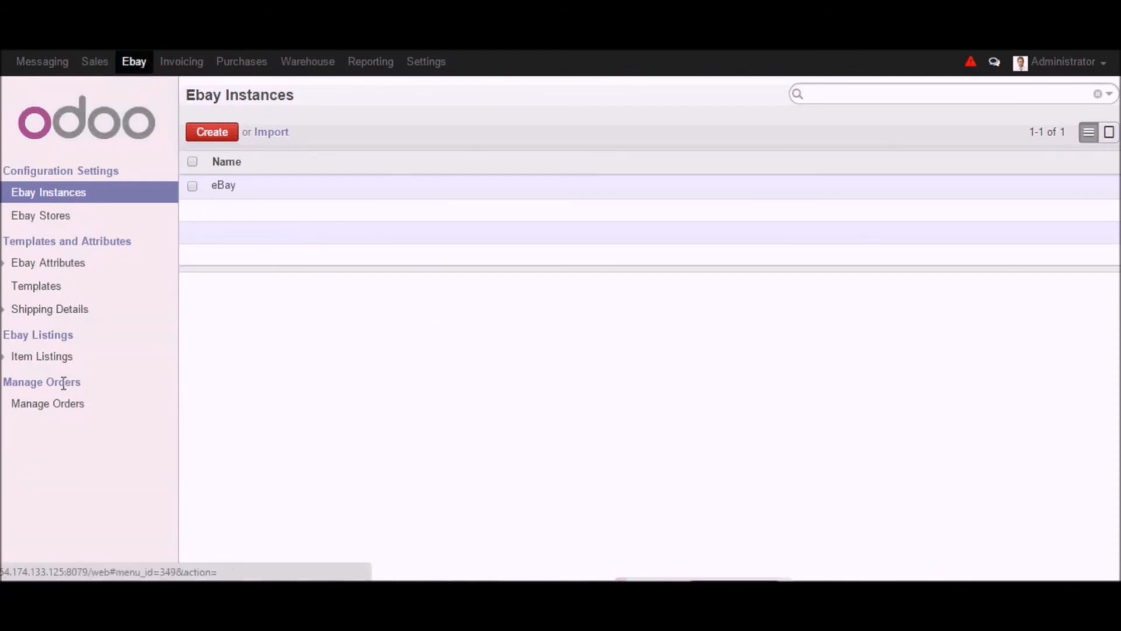
- Import orders from eBay for the eBay shop in Manage Orders
{"action": "left_click", "coordinate": [63, 412]}
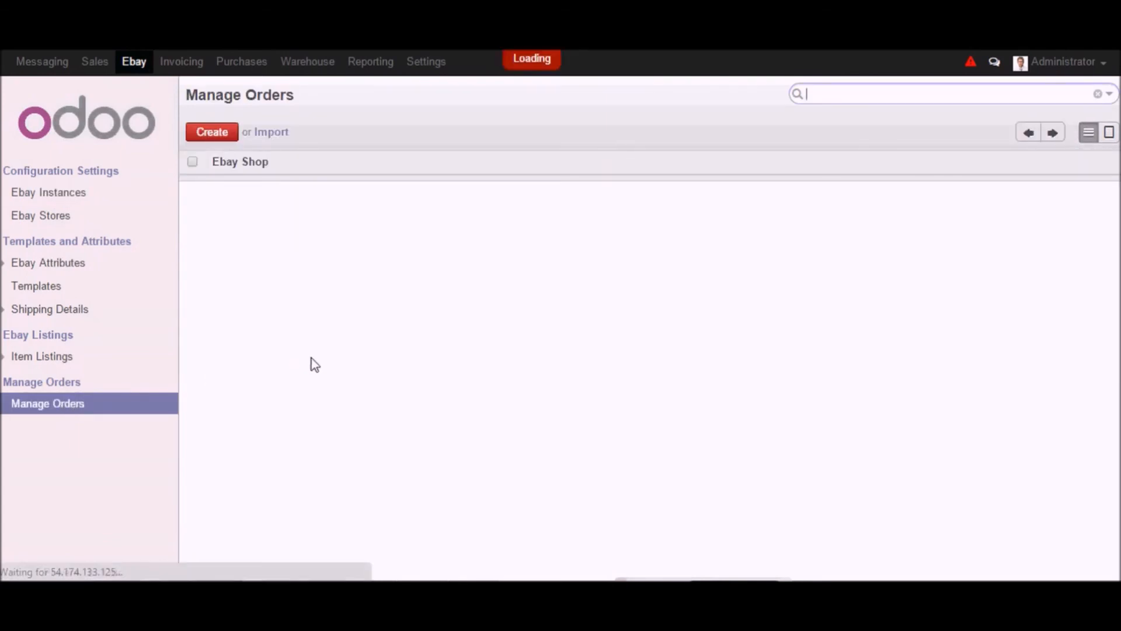
{"action": "left_click", "coordinate": [225, 187]}
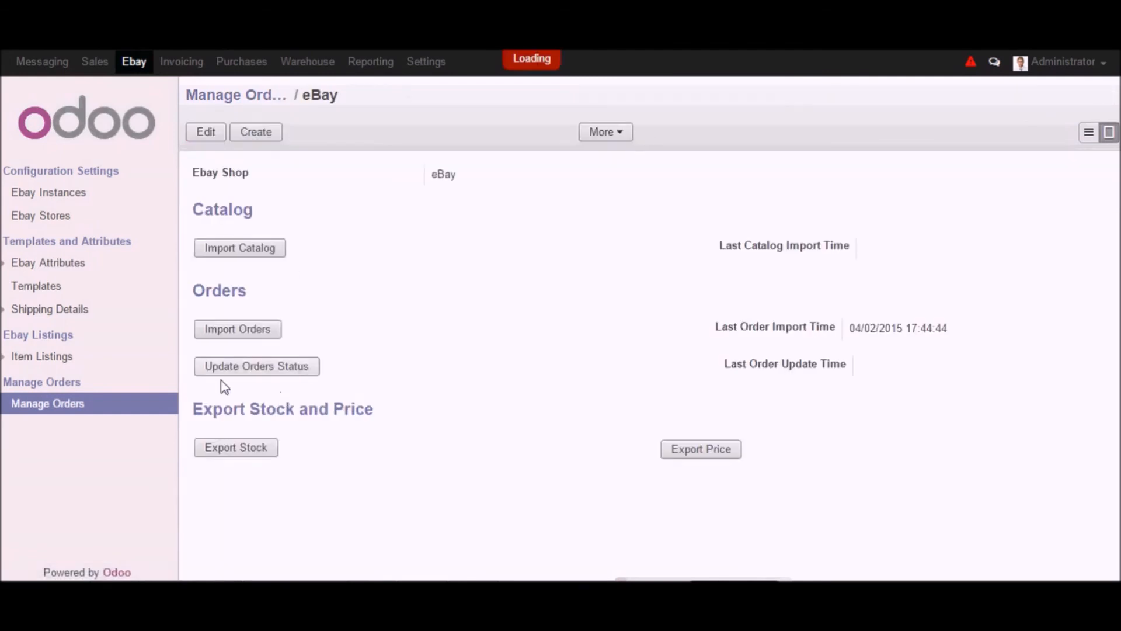
{"action": "left_click", "coordinate": [240, 332]}
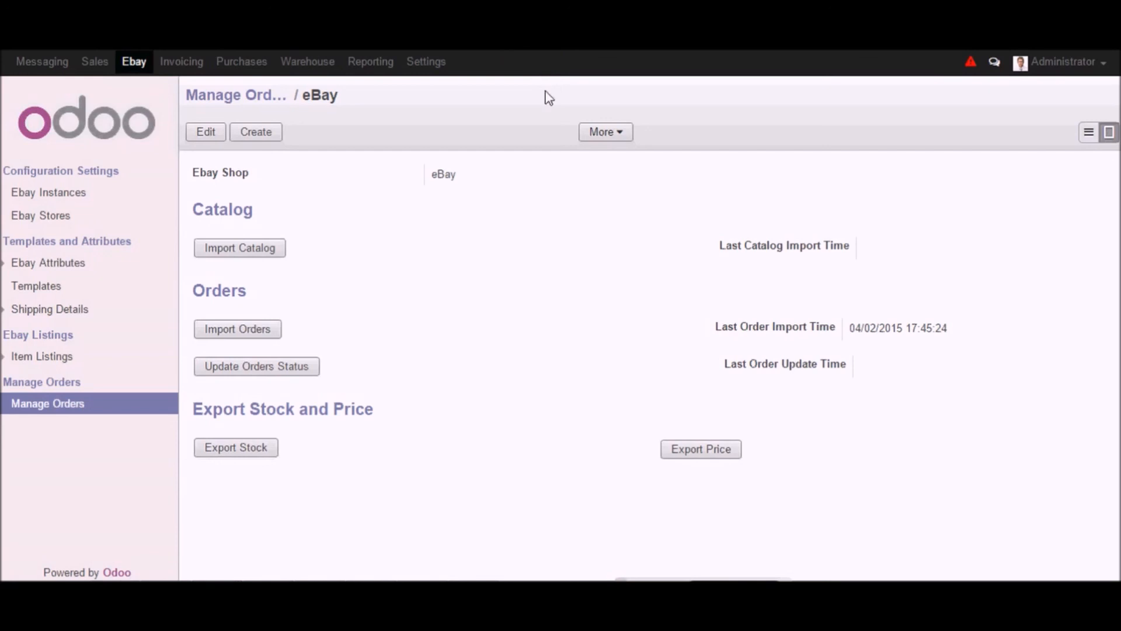
- Open the sales quotations and examine the newest imported quotation
{"action": "left_click", "coordinate": [95, 61]}
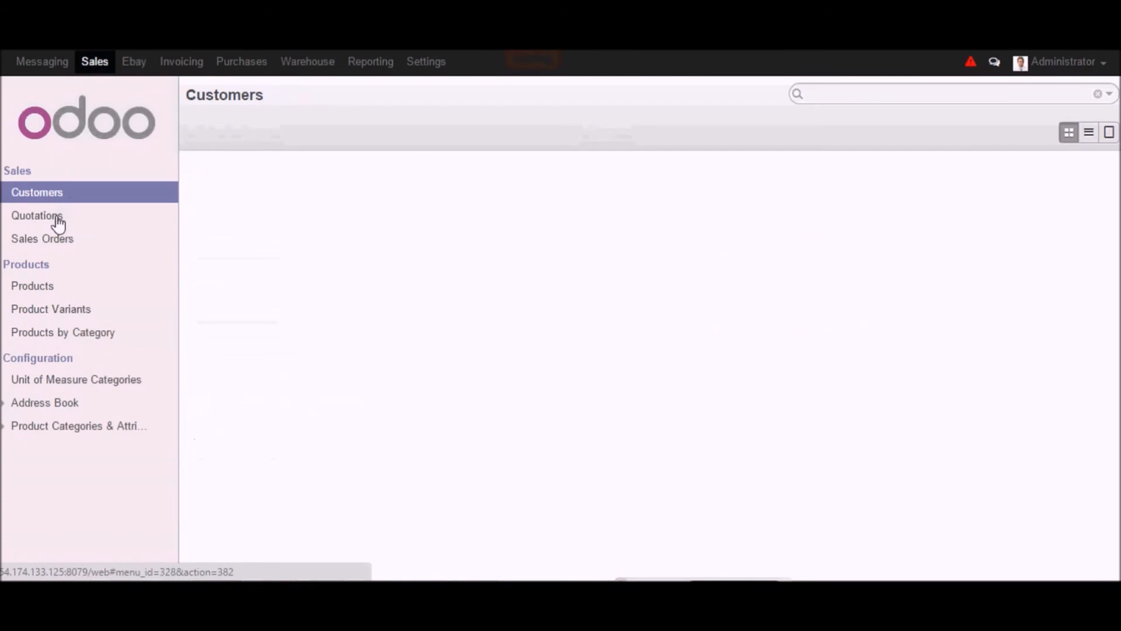
{"action": "left_click", "coordinate": [58, 221]}
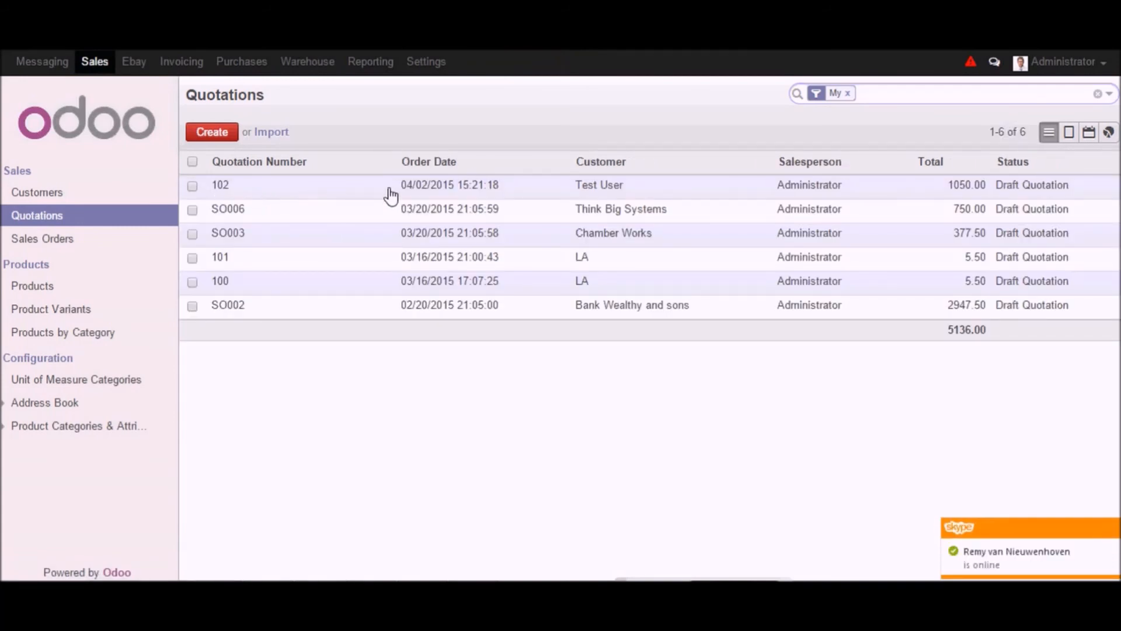
{"action": "left_click_drag", "start_coordinate": [388, 193], "coordinate": [501, 192]}
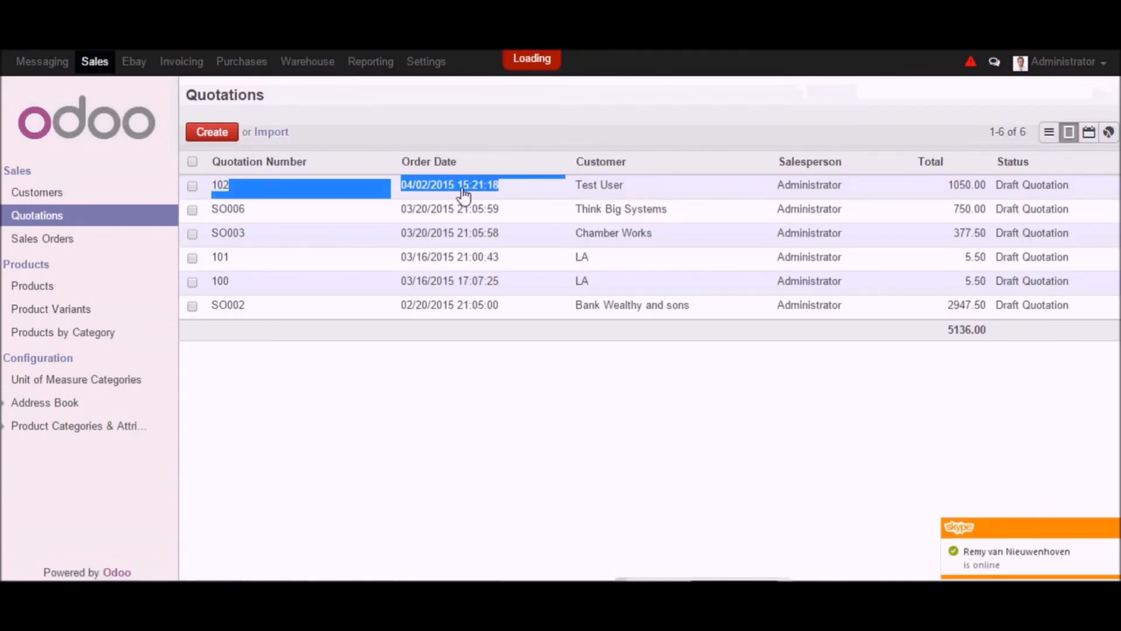